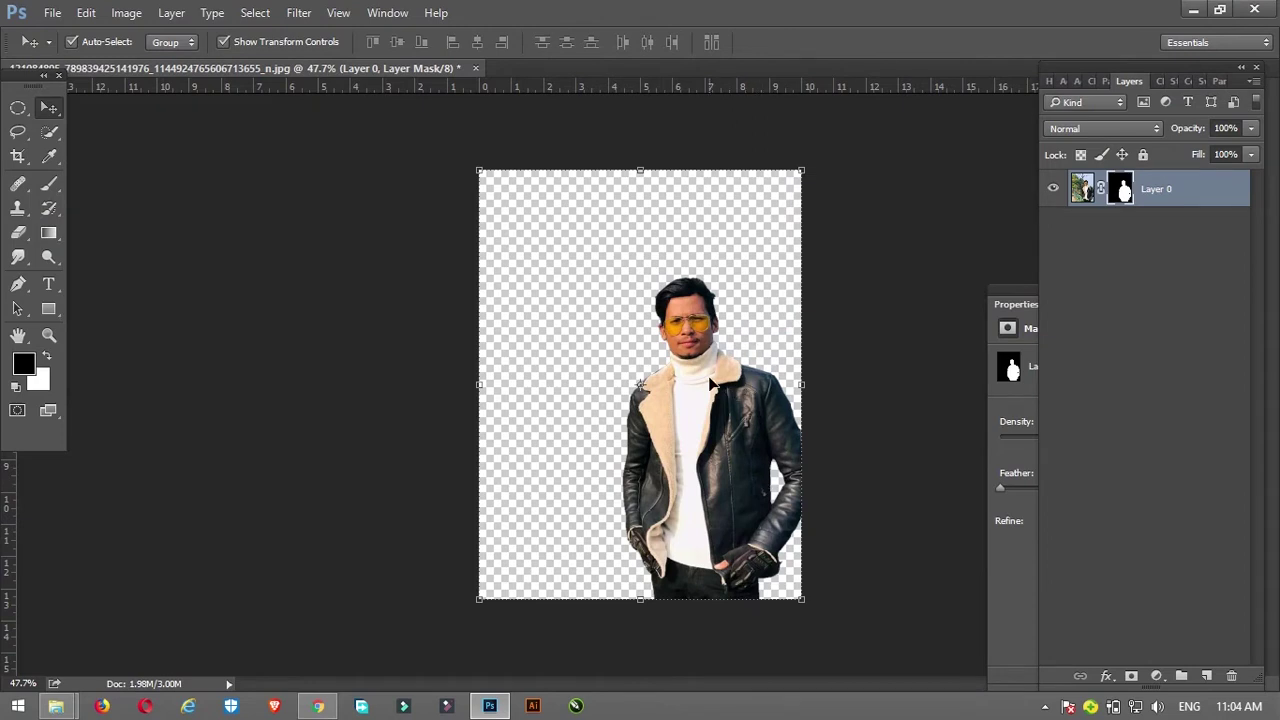
# - Move the cut-out man up and to the left and scale him to about 120%
pyautogui.moveTo(712, 383); pyautogui.dragTo(655, 386)
pyautogui.moveTo(751, 149); pyautogui.dragTo(786, 108)
pyautogui.moveTo(690, 397)
pyautogui.mouseDown()
pyautogui.moveTo(677, 352)
pyautogui.moveTo(706, 384)
pyautogui.mouseUp()
pyautogui.press('Return')
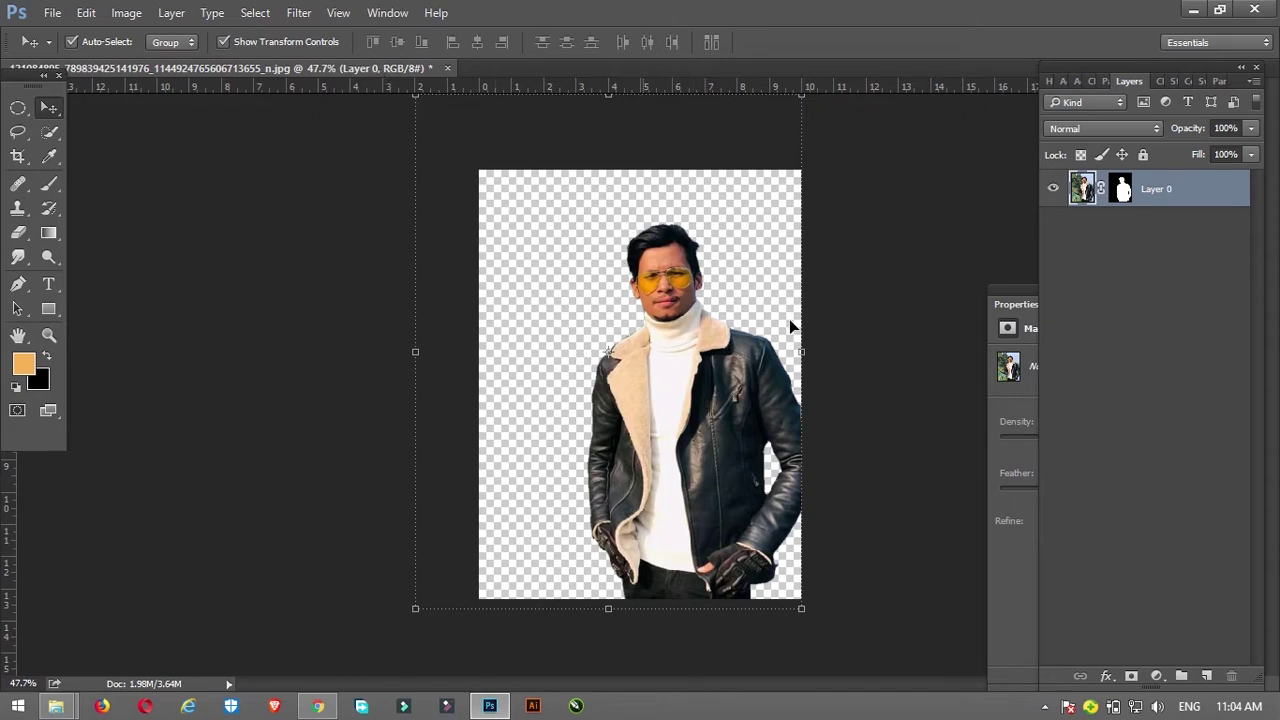
# - Apply a Camera Raw filter with Temperature -13, Contrast +17, Clarity +13, Vibrance +7 and Saturation -11
pyautogui.click(299, 12)
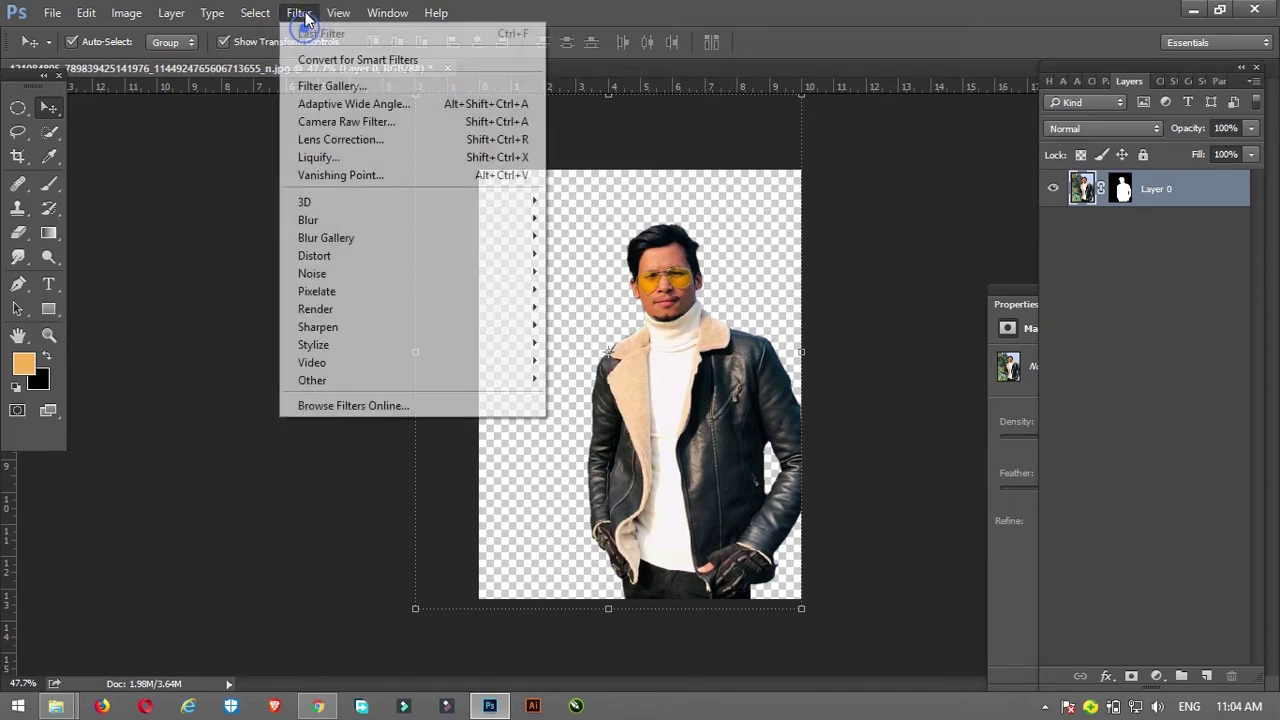
pyautogui.click(385, 133)
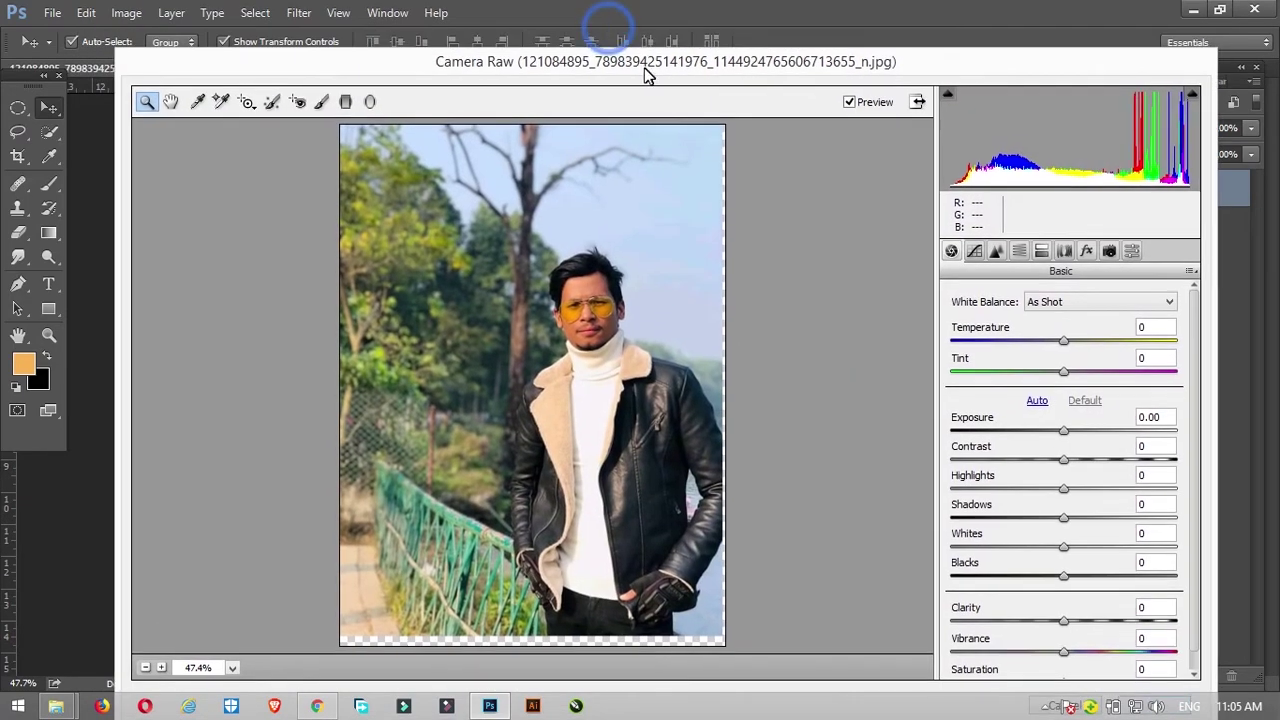
pyautogui.moveTo(637, 46); pyautogui.dragTo(631, 24)
pyautogui.moveTo(1047, 294); pyautogui.dragTo(1038, 315)
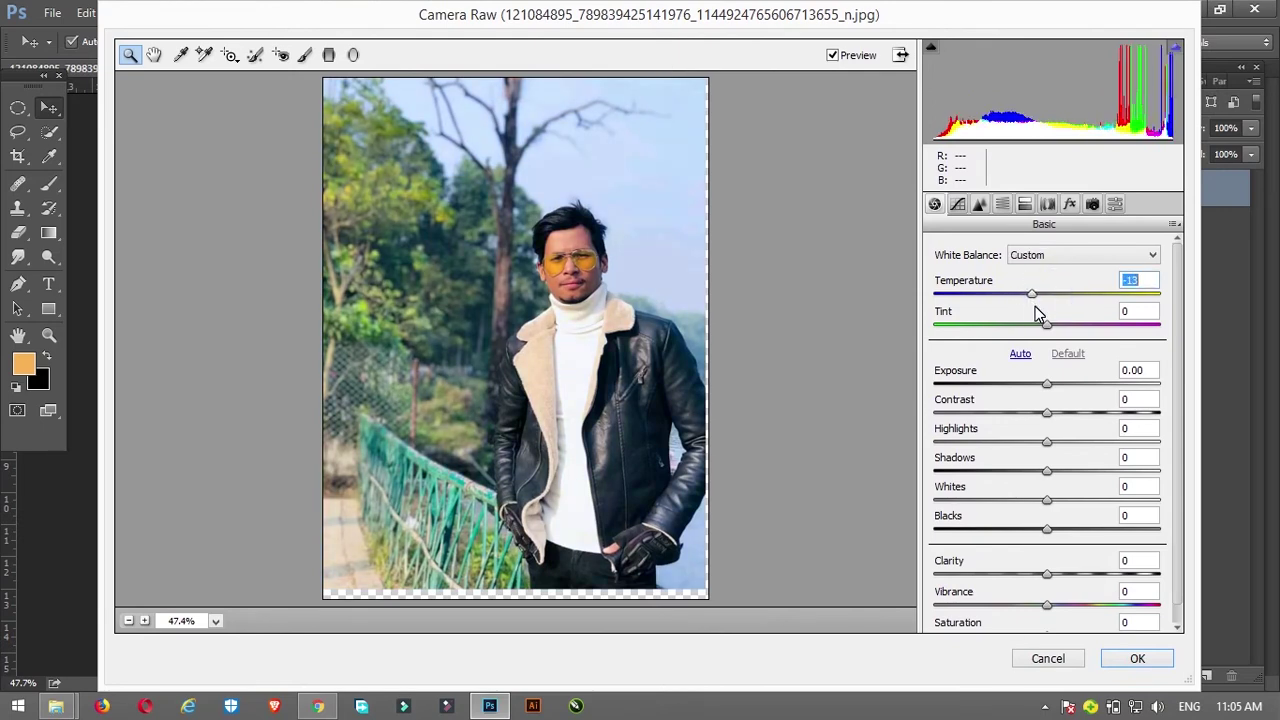
pyautogui.moveTo(1047, 326)
pyautogui.mouseDown()
pyautogui.moveTo(1075, 330)
pyautogui.moveTo(1041, 338)
pyautogui.moveTo(1053, 386)
pyautogui.moveTo(1041, 420)
pyautogui.moveTo(1068, 430)
pyautogui.moveTo(1051, 434)
pyautogui.moveTo(1066, 456)
pyautogui.moveTo(1012, 473)
pyautogui.mouseUp()
pyautogui.click(1047, 472)
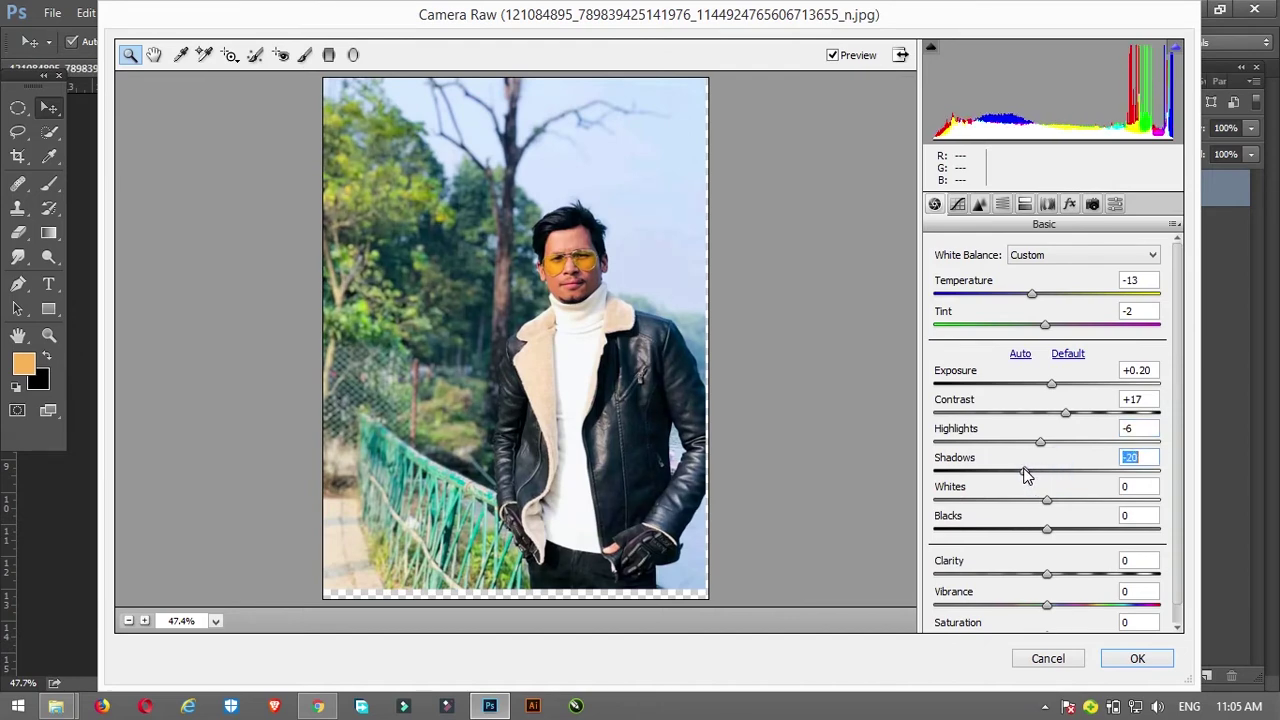
pyautogui.moveTo(1013, 473)
pyautogui.mouseDown()
pyautogui.moveTo(1068, 514)
pyautogui.moveTo(1055, 537)
pyautogui.moveTo(1024, 530)
pyautogui.mouseUp()
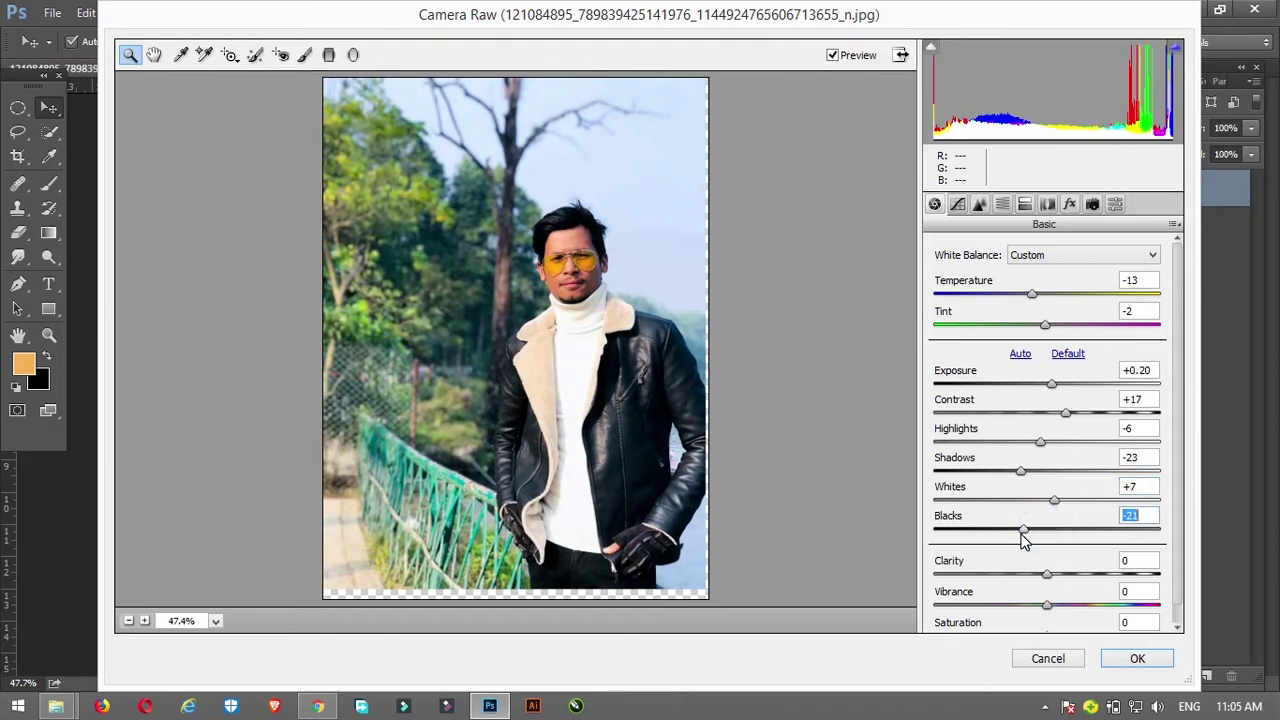
pyautogui.moveTo(1048, 577)
pyautogui.mouseDown()
pyautogui.moveTo(1062, 578)
pyautogui.moveTo(1068, 607)
pyautogui.moveTo(1054, 607)
pyautogui.mouseUp()
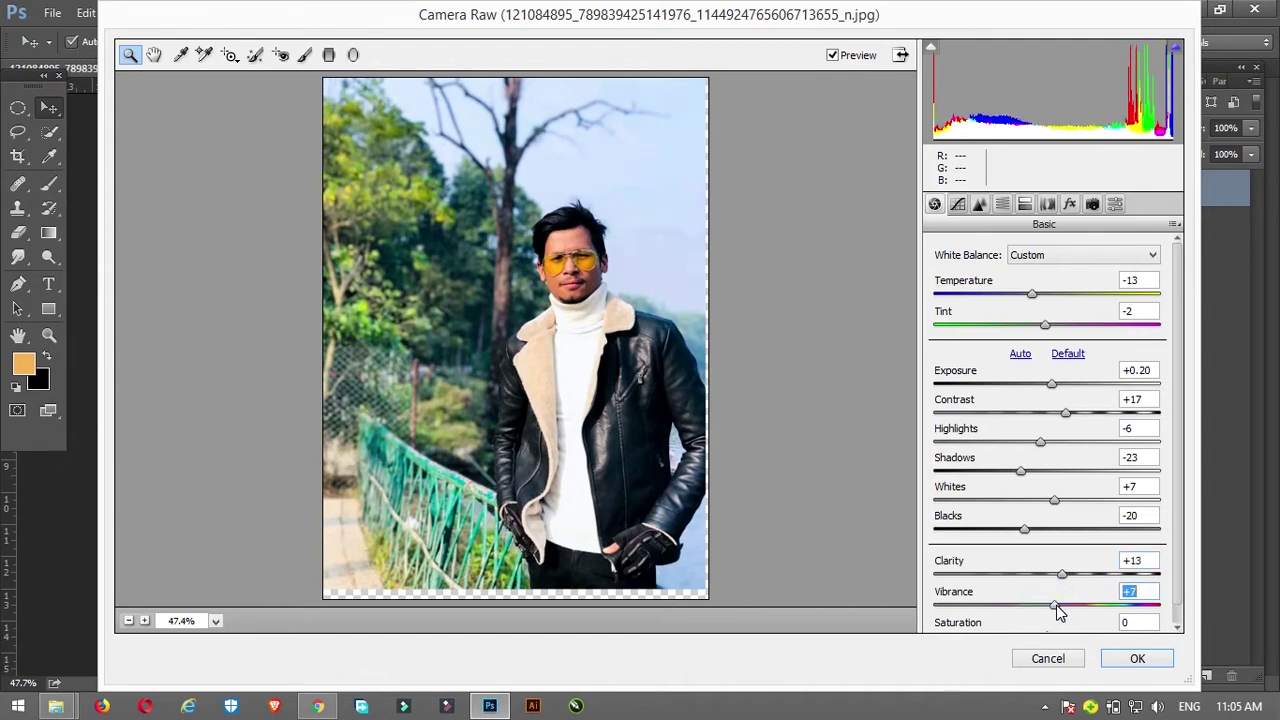
pyautogui.moveTo(1032, 296)
pyautogui.mouseDown()
pyautogui.moveTo(1020, 296)
pyautogui.moveTo(1032, 296)
pyautogui.mouseUp()
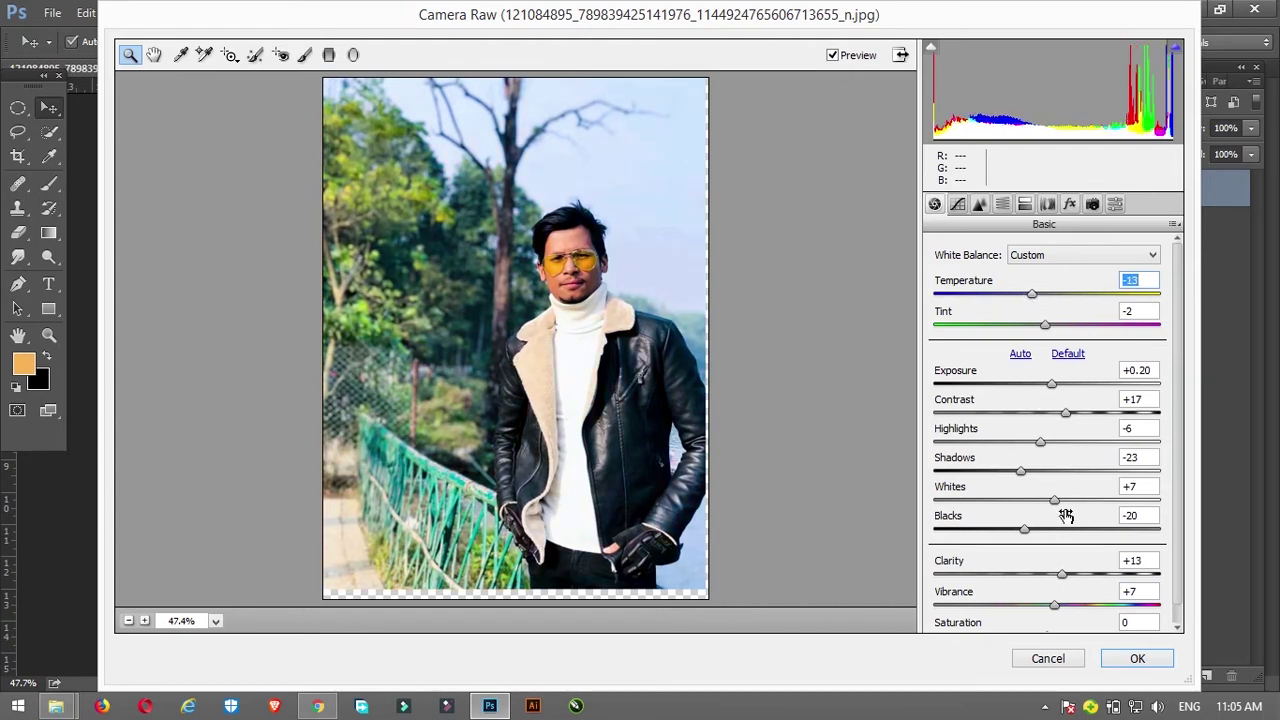
pyautogui.scroll(-1, 1088, 576)
pyautogui.moveTo(1060, 594)
pyautogui.mouseDown()
pyautogui.moveTo(1082, 624)
pyautogui.moveTo(1041, 633)
pyautogui.mouseUp()
pyautogui.click(1124, 659)
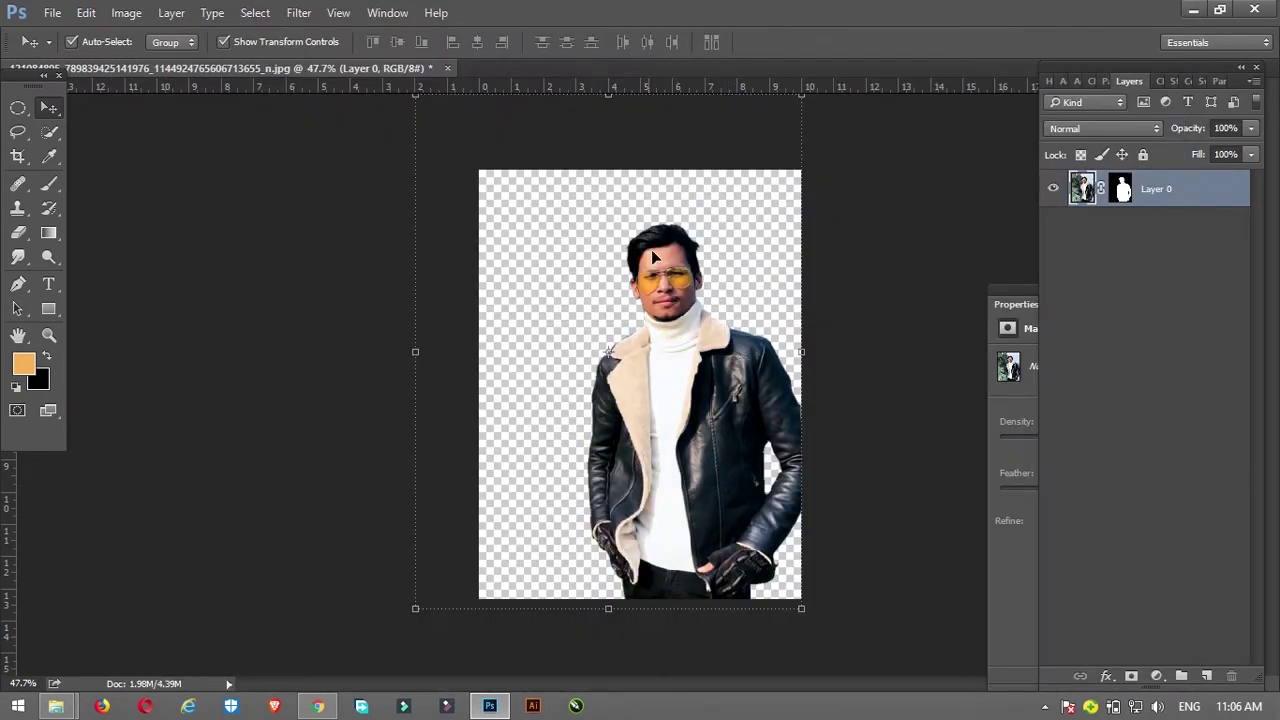
# - Create a 1200 × 1200 px, 72 ppi white-background document named 'social media banner'
pyautogui.hotkey('ctrl', 'n')
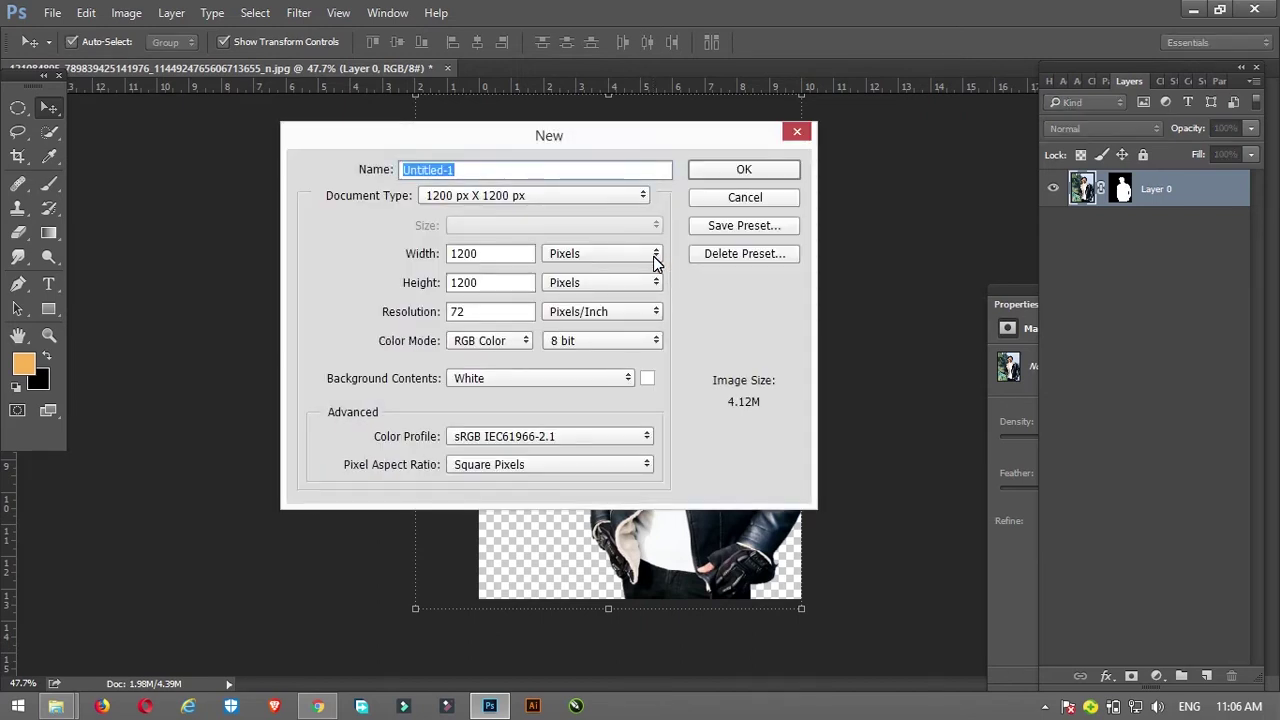
pyautogui.write('social media banner')
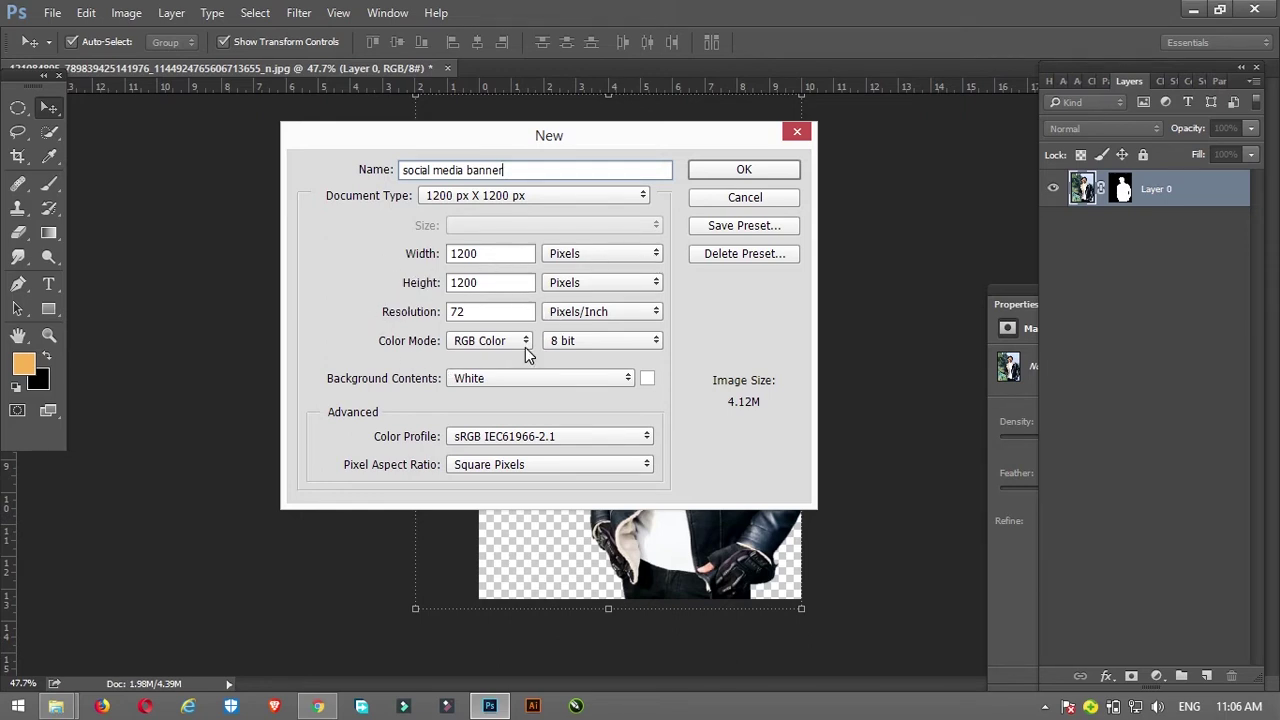
pyautogui.click(750, 169)
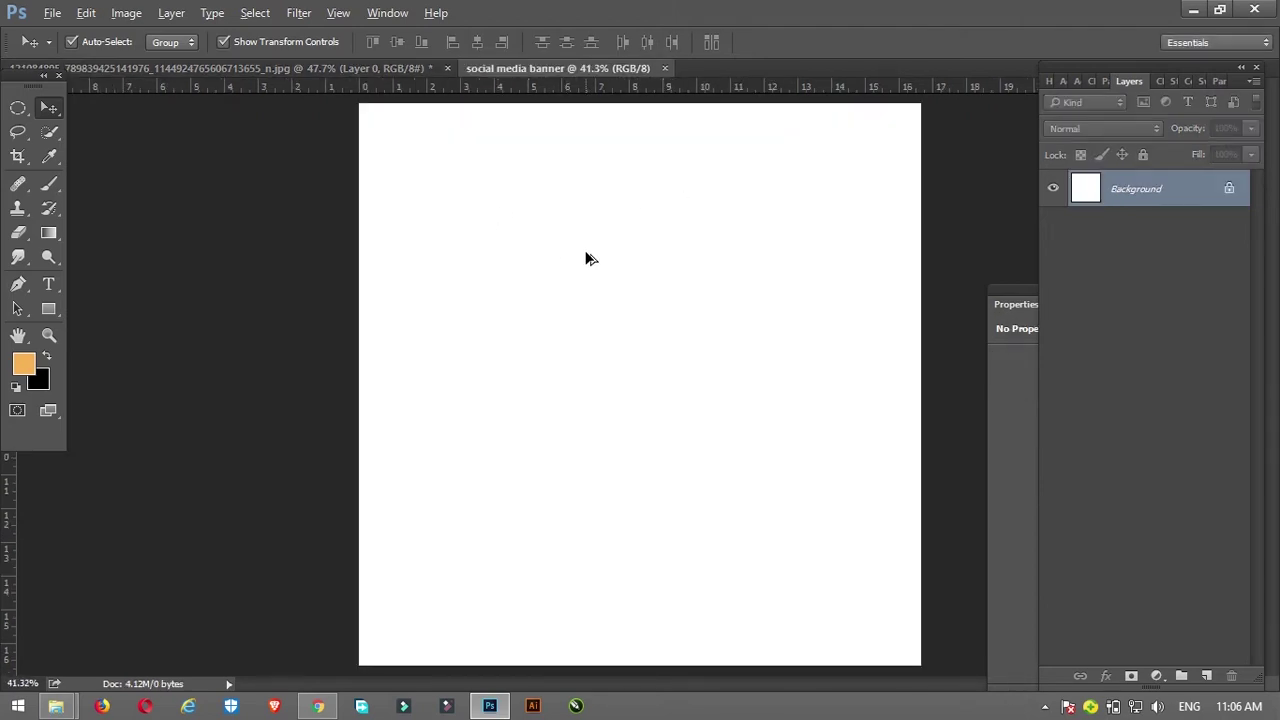
pyautogui.scroll(-1, 586, 257)
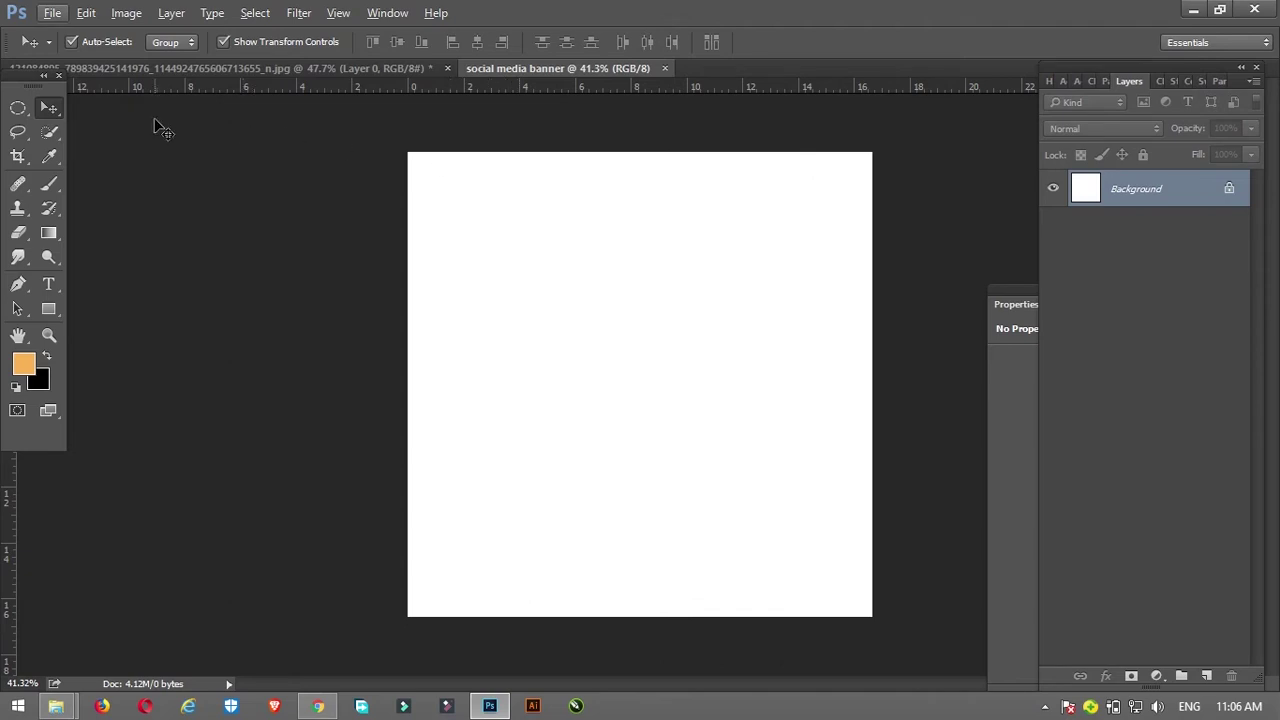
# - Drag the graded man layer from the photo document onto the banner canvas
pyautogui.click(204, 66)
pyautogui.moveTo(650, 305); pyautogui.dragTo(545, 75)
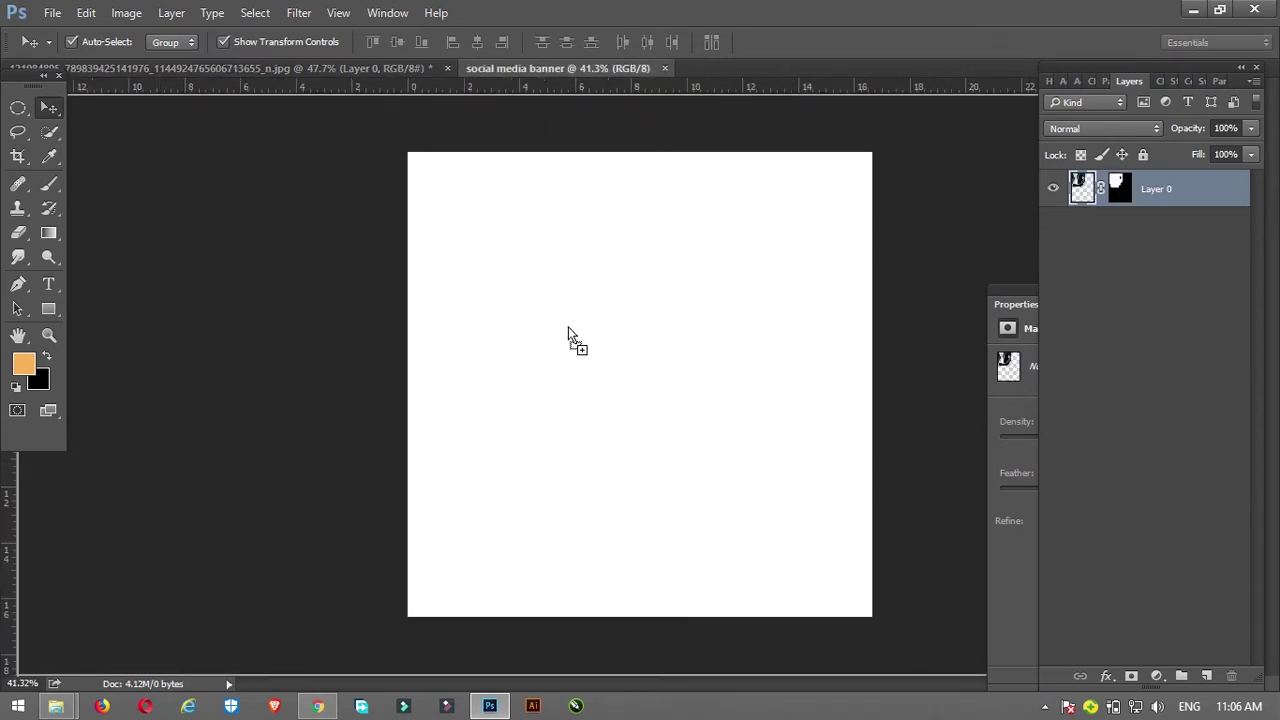
pyautogui.moveTo(545, 75); pyautogui.dragTo(570, 335)
pyautogui.click(523, 298)
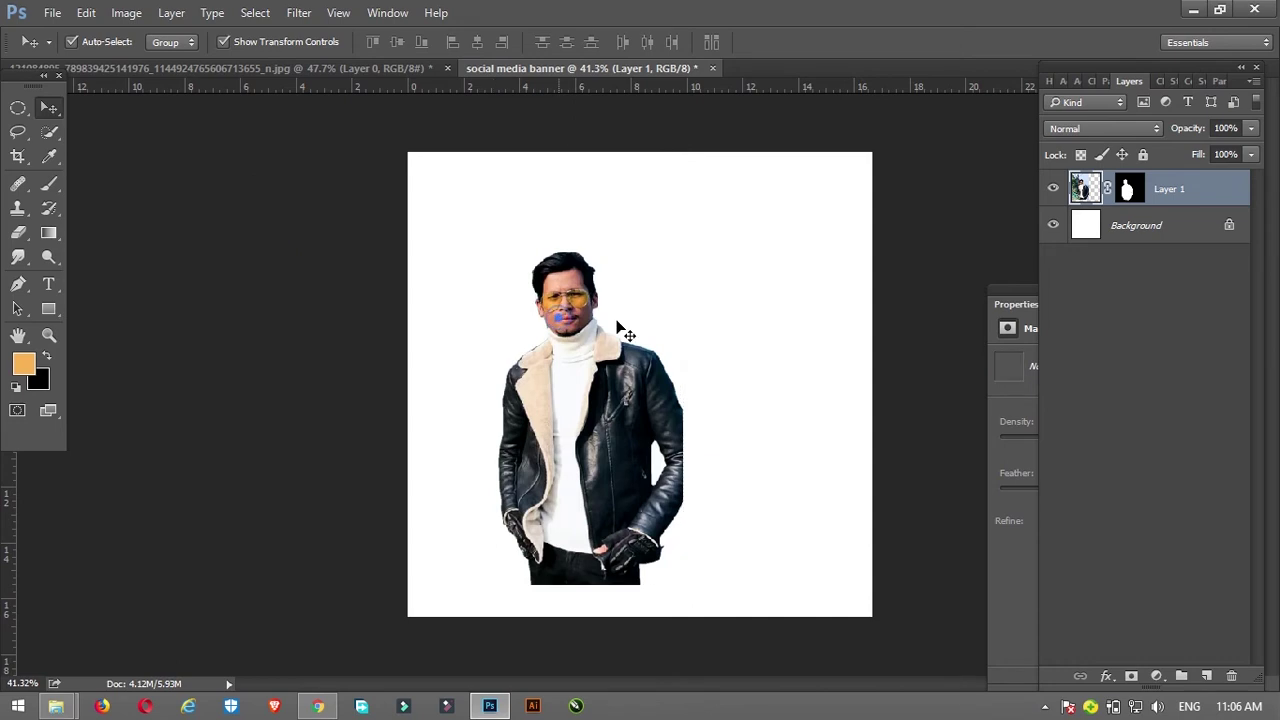
# - Move the man to the banner's right side, scale him to 138%, and hide his layer
pyautogui.moveTo(620, 328); pyautogui.dragTo(744, 338)
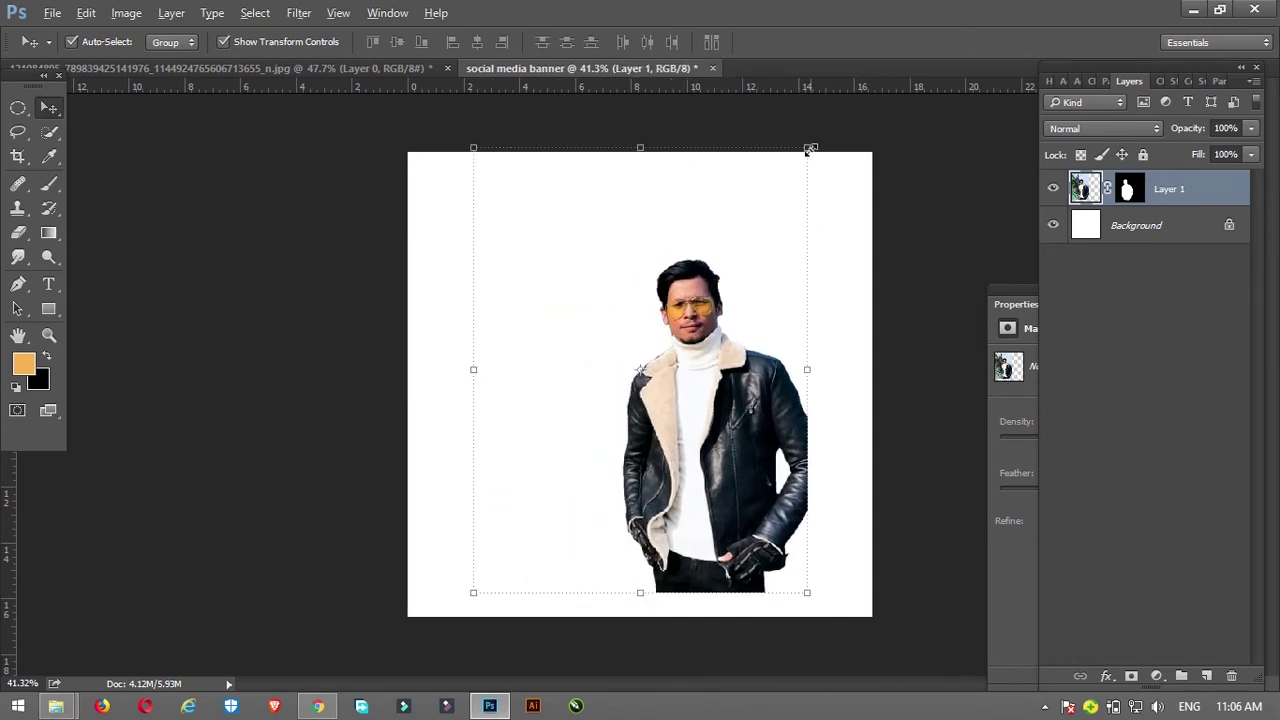
pyautogui.moveTo(808, 148); pyautogui.dragTo(883, 77)
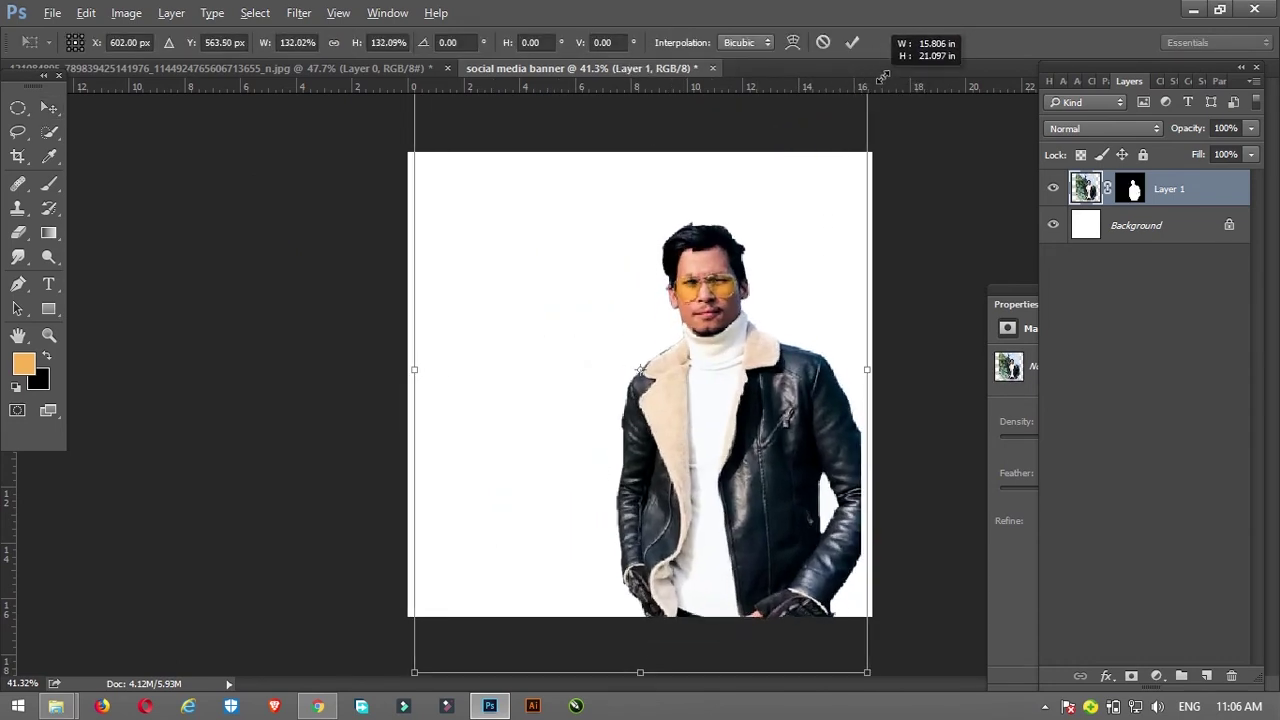
pyautogui.moveTo(883, 77); pyautogui.dragTo(890, 62)
pyautogui.moveTo(780, 396); pyautogui.dragTo(787, 375)
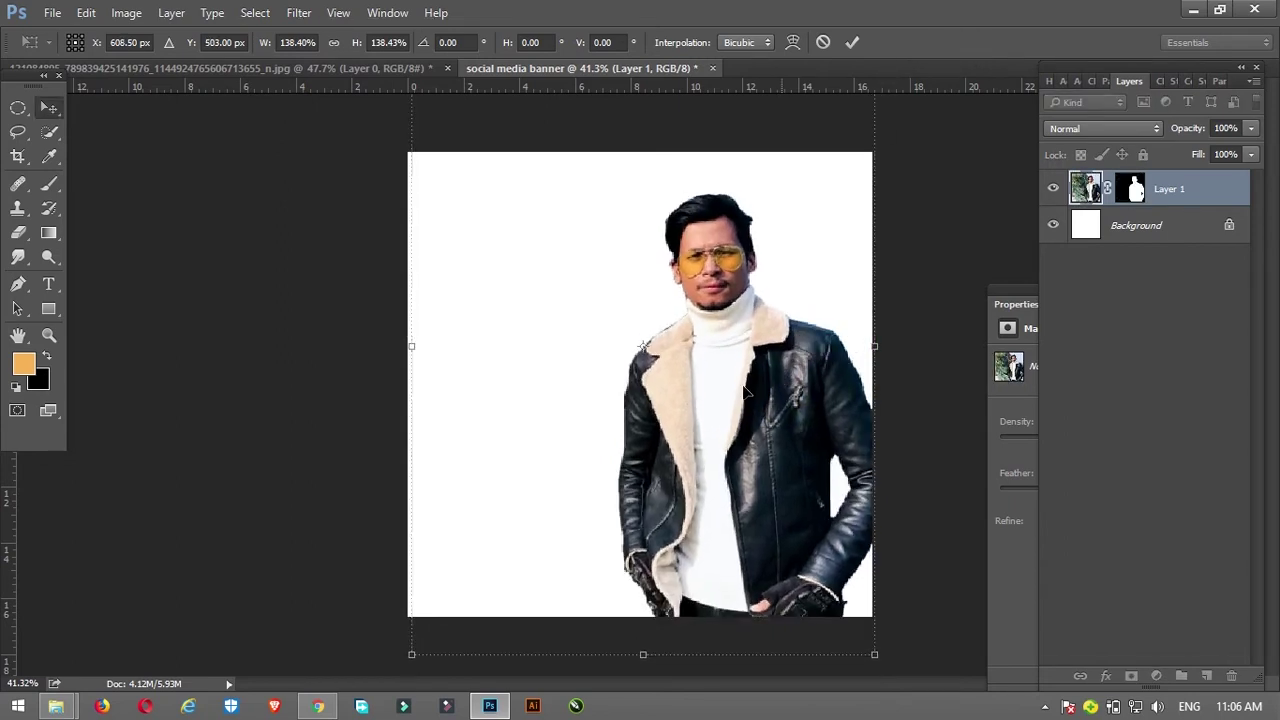
pyautogui.press('Return')
pyautogui.click(314, 318)
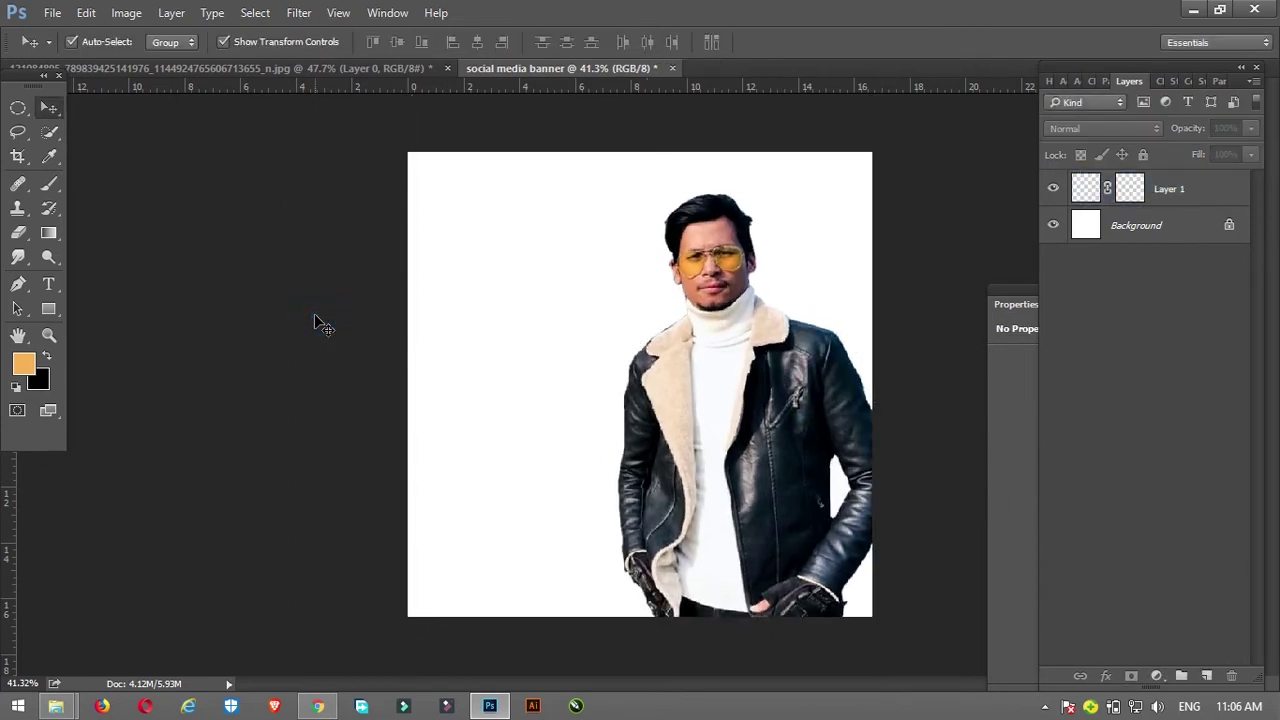
pyautogui.click(1052, 188)
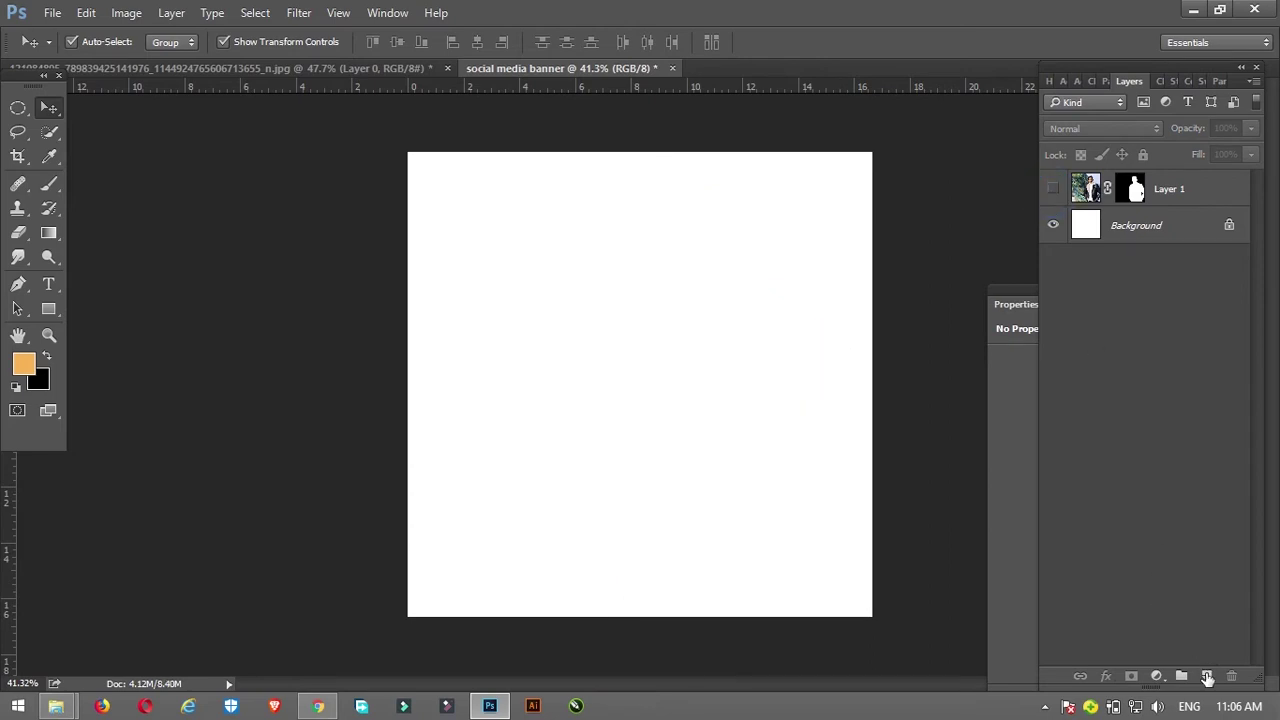
# - Add a new layer and draw a tall rectangle over the banner's left half
pyautogui.click(1207, 677)
pyautogui.click(48, 309)
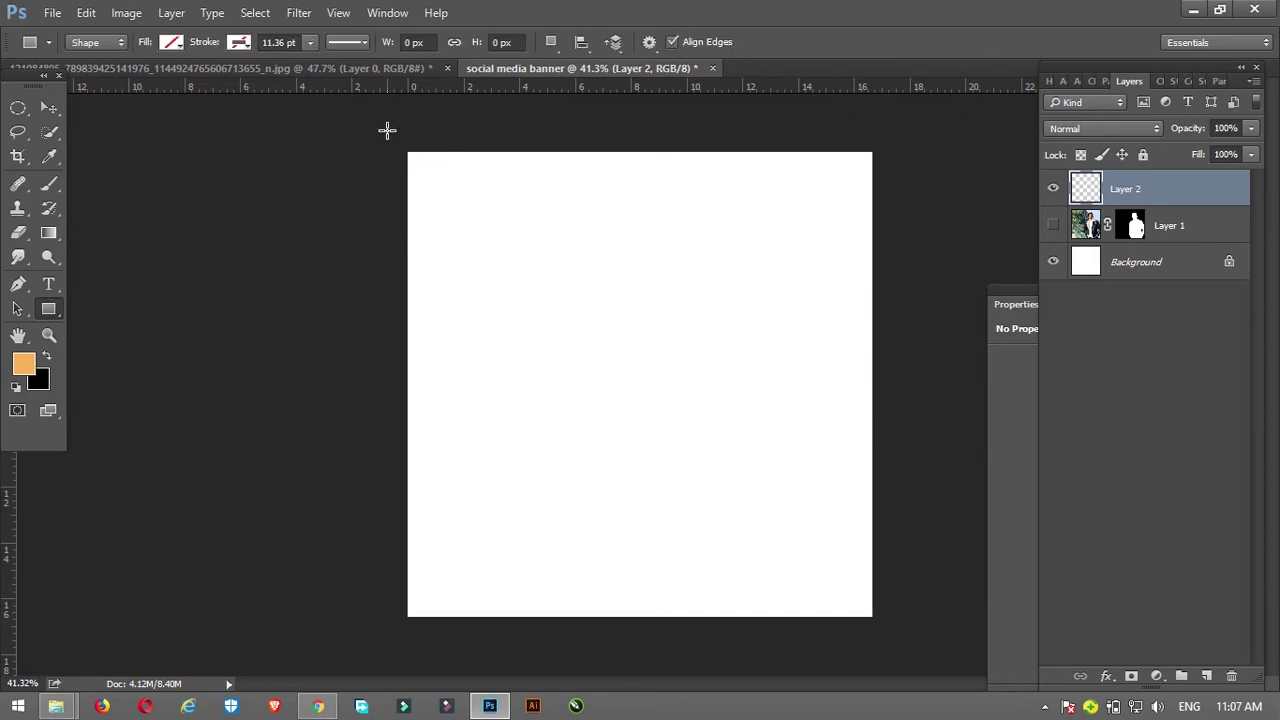
pyautogui.moveTo(383, 129); pyautogui.dragTo(643, 643)
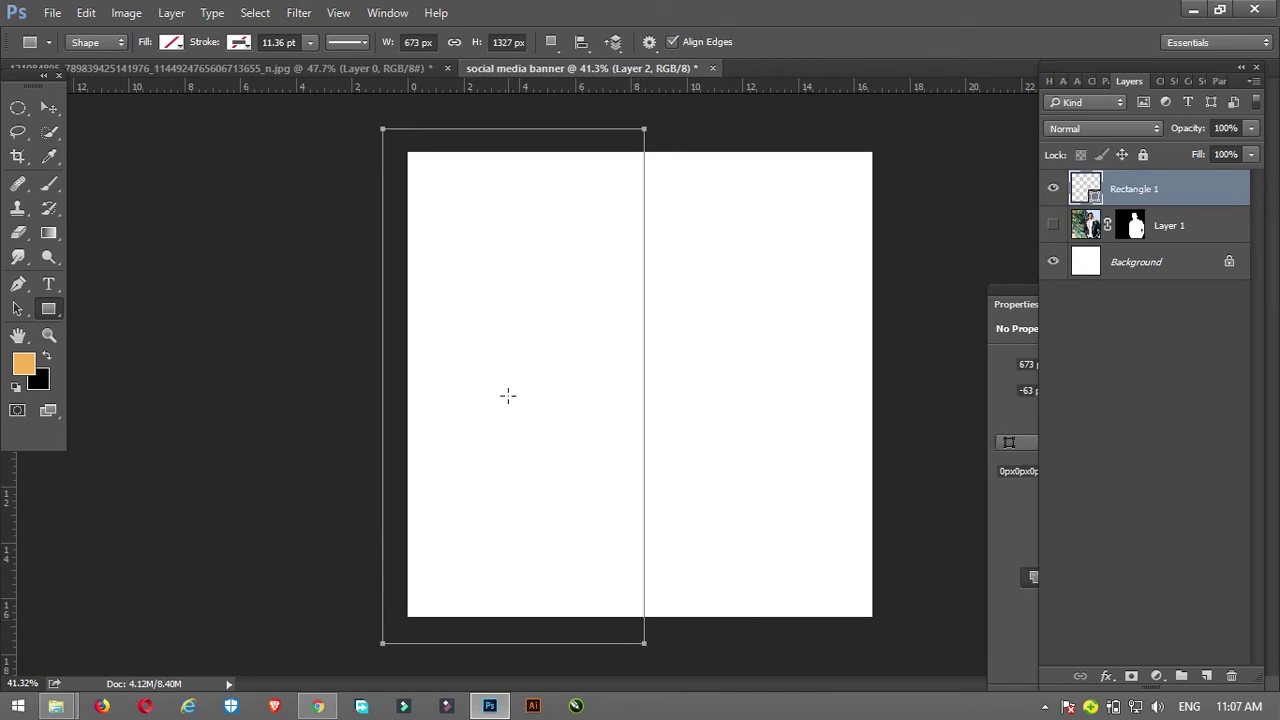
pyautogui.click(1027, 308)
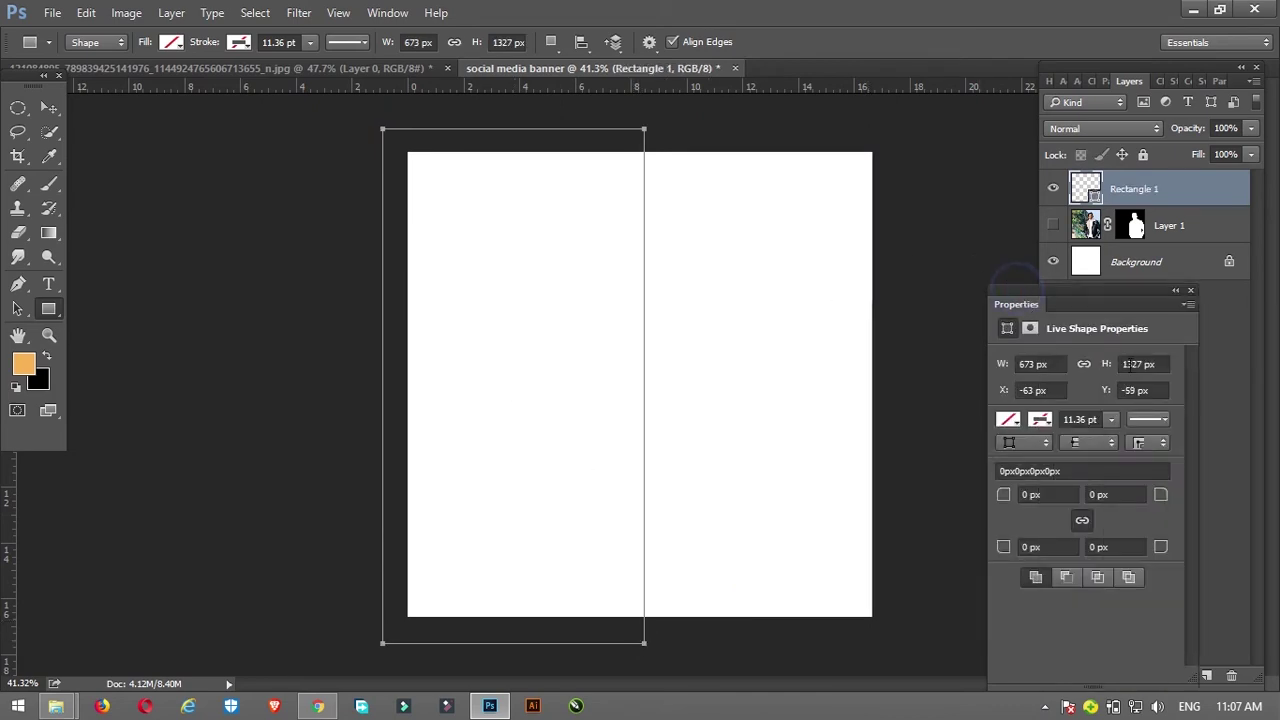
pyautogui.click(387, 12)
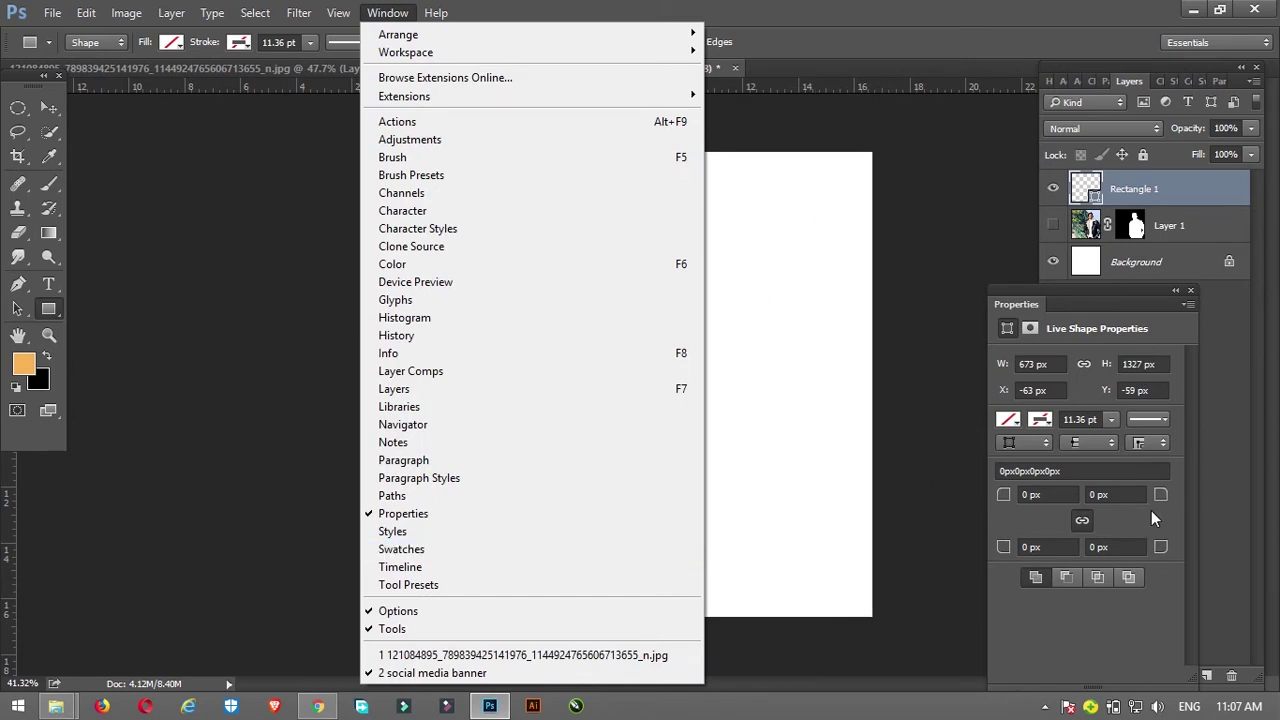
pyautogui.click(1082, 519)
# - Round the rectangle's top-right corner to 673 px and shift it to the canvas top
pyautogui.moveTo(1160, 500); pyautogui.dragTo(1236, 535)
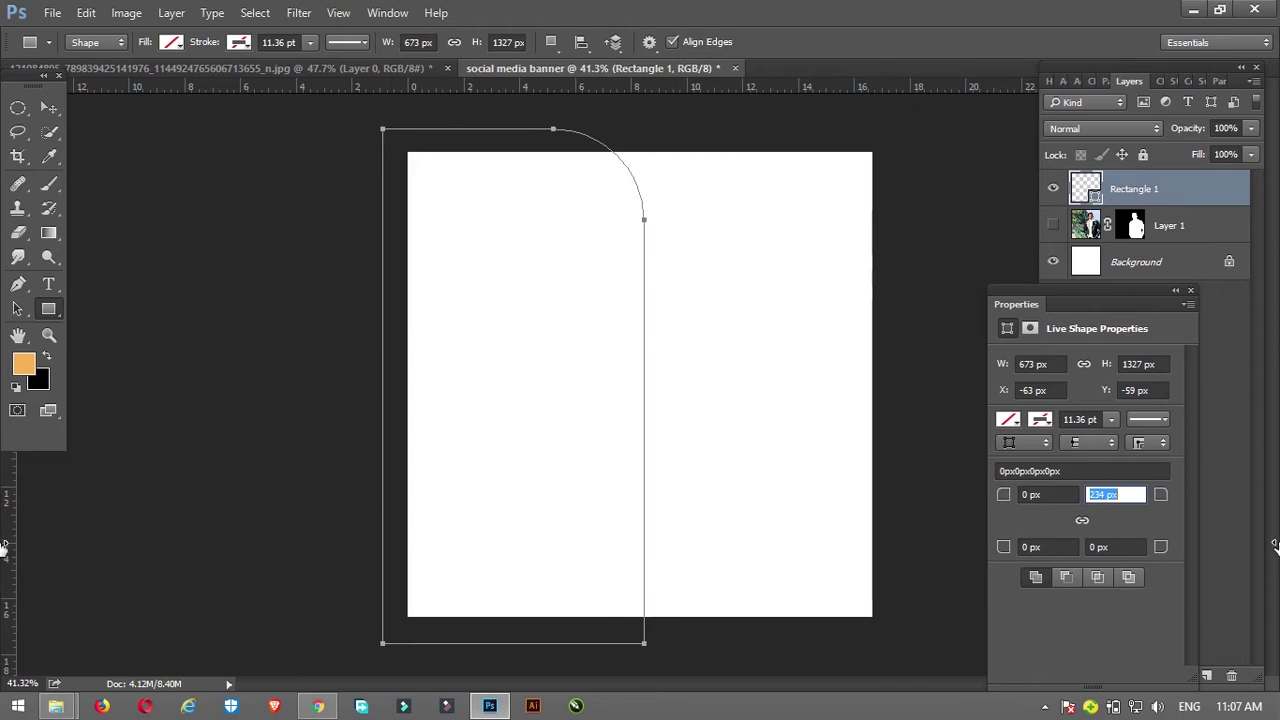
pyautogui.moveTo(1236, 535)
pyautogui.mouseDown()
pyautogui.moveTo(1198, 500)
pyautogui.moveTo(1158, 503)
pyautogui.moveTo(1268, 498)
pyautogui.moveTo(1134, 510)
pyautogui.moveTo(1205, 502)
pyautogui.mouseUp()
pyautogui.moveTo(1226, 502); pyautogui.dragTo(1226, 502)
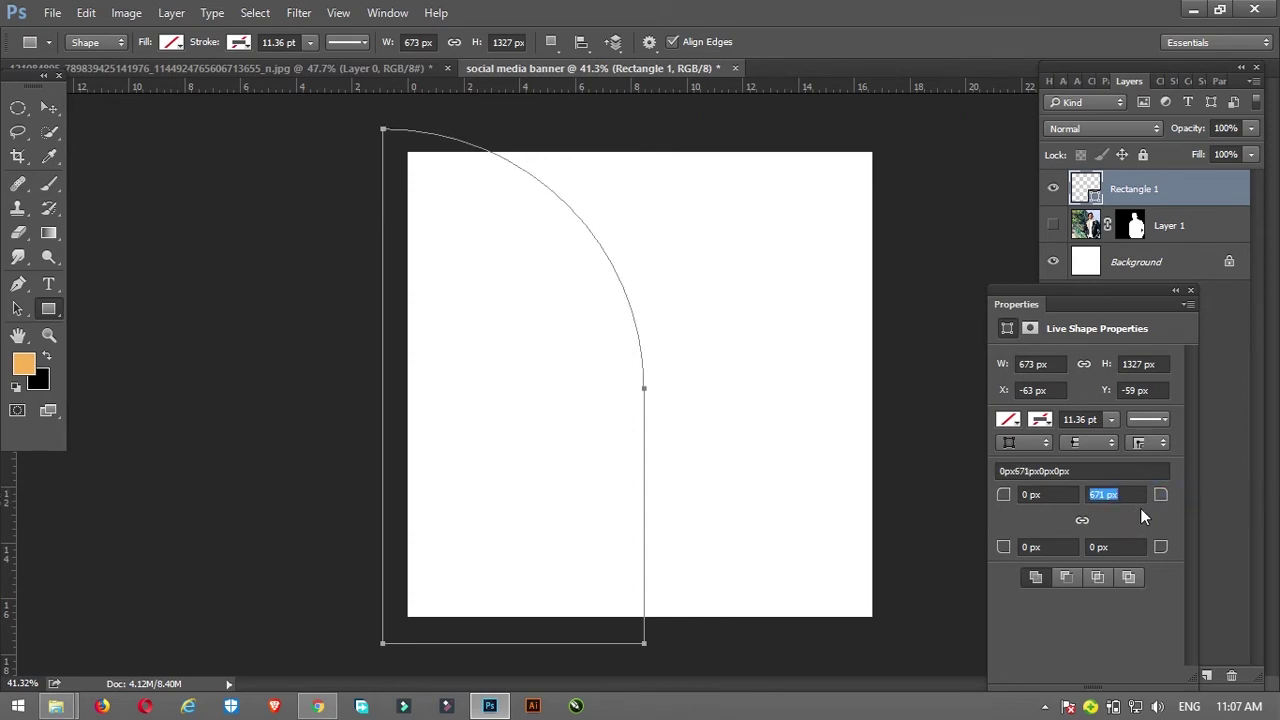
pyautogui.click(1140, 494)
pyautogui.write('673')
pyautogui.press('Return')
pyautogui.click(48, 107)
pyautogui.moveTo(495, 225)
pyautogui.mouseDown()
pyautogui.moveTo(503, 284)
pyautogui.moveTo(498, 244)
pyautogui.mouseUp()
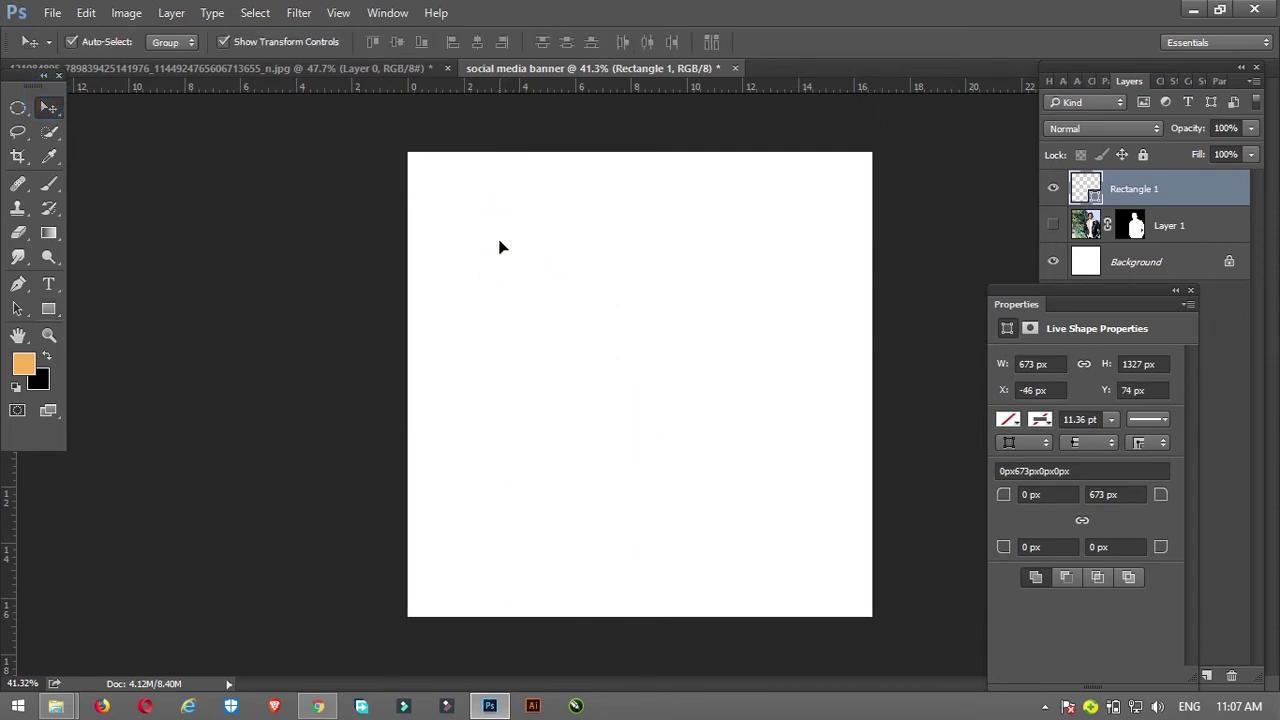
pyautogui.click(1010, 420)
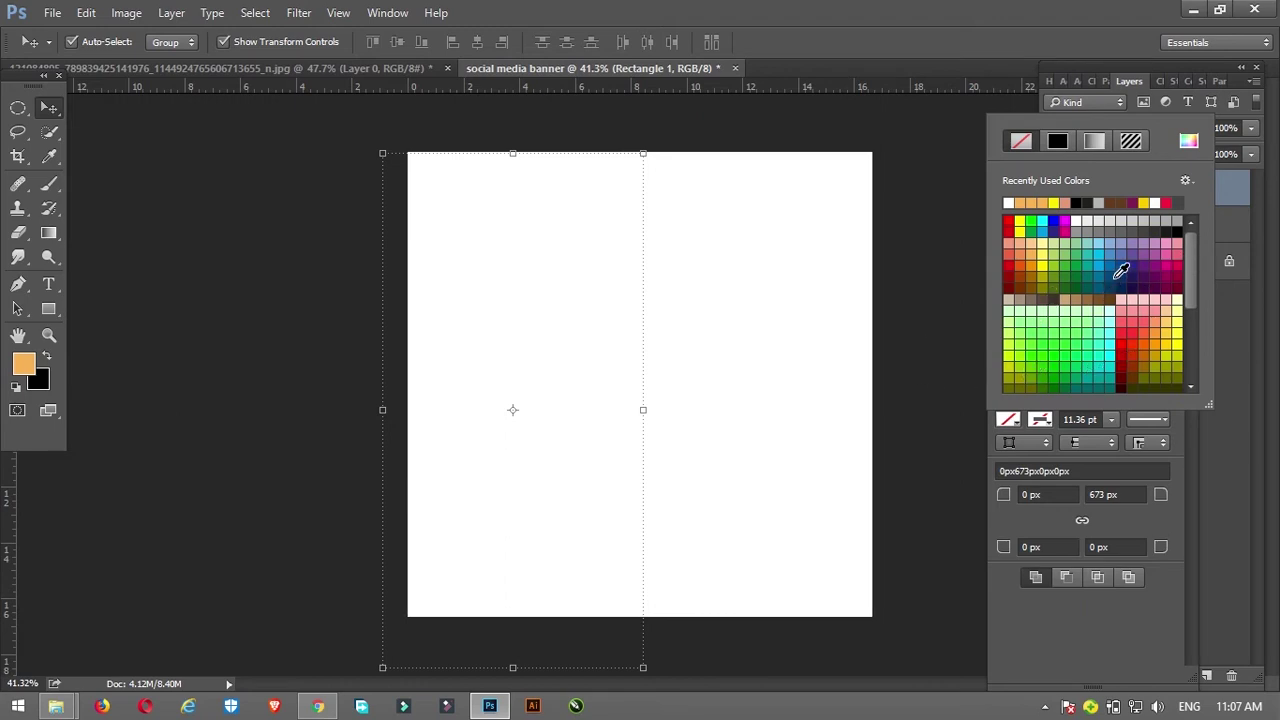
# - Fill the rectangle with dark blue and make the man's Layer 1 visible again
pyautogui.click(1126, 267)
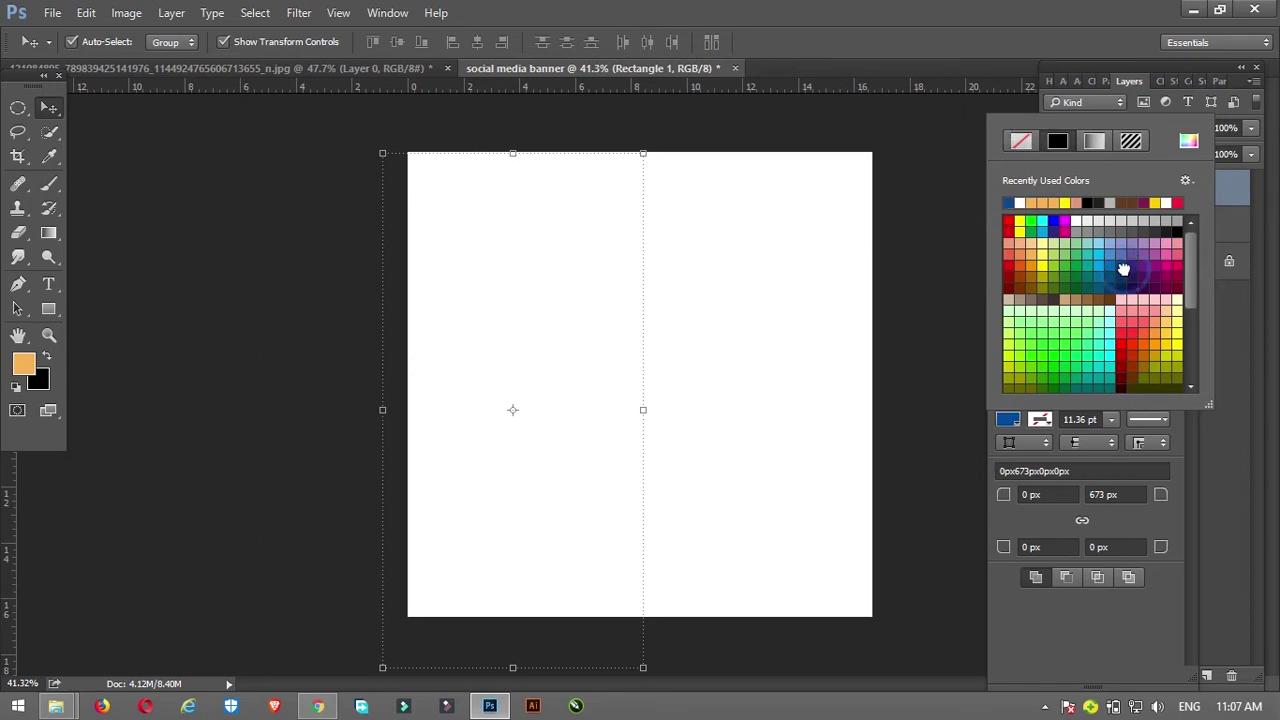
pyautogui.click(55, 116)
pyautogui.click(234, 137)
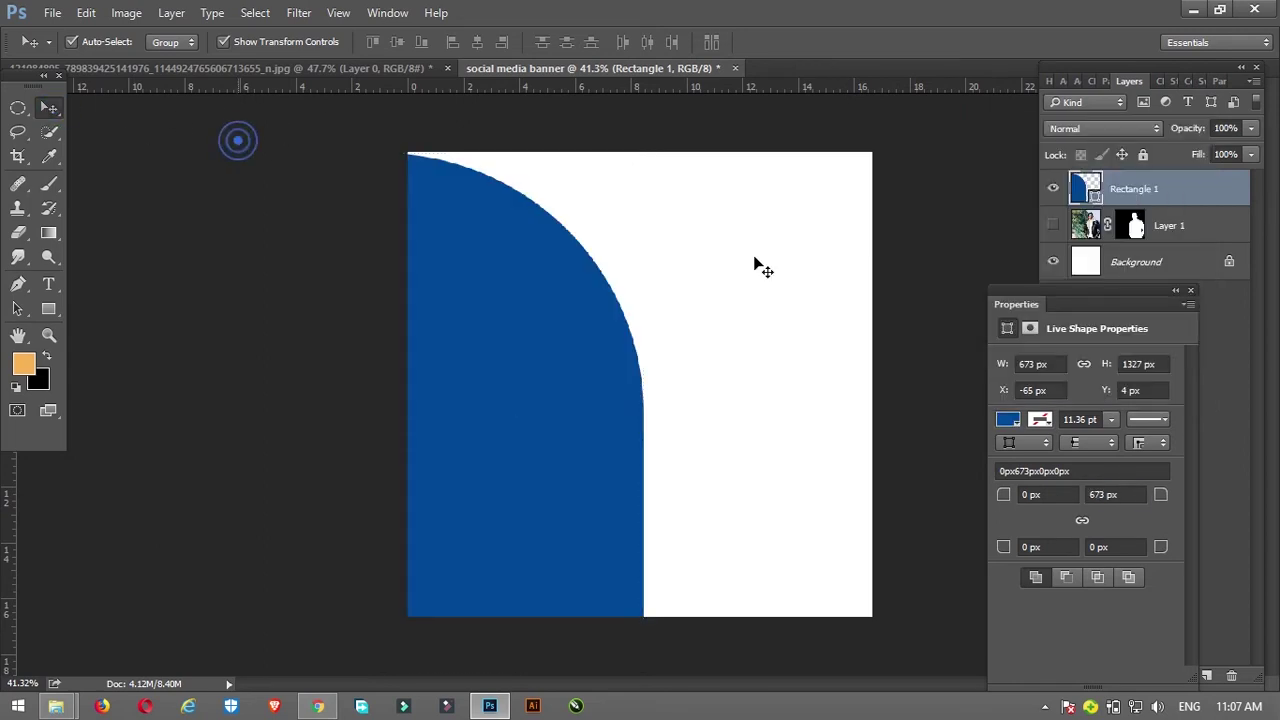
pyautogui.click(1054, 228)
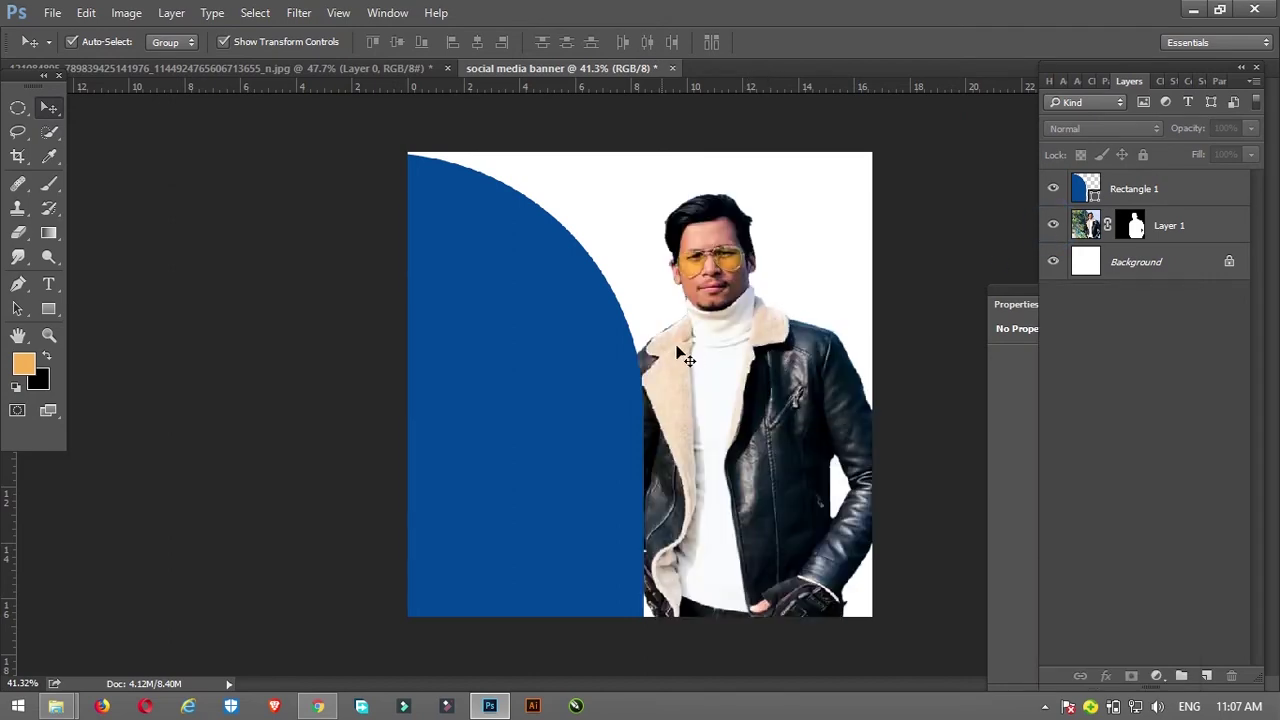
# - Scale the man photo down and move it up to the right
pyautogui.moveTo(695, 349)
pyautogui.mouseDown()
pyautogui.moveTo(741, 322)
pyautogui.moveTo(731, 318)
pyautogui.mouseUp()
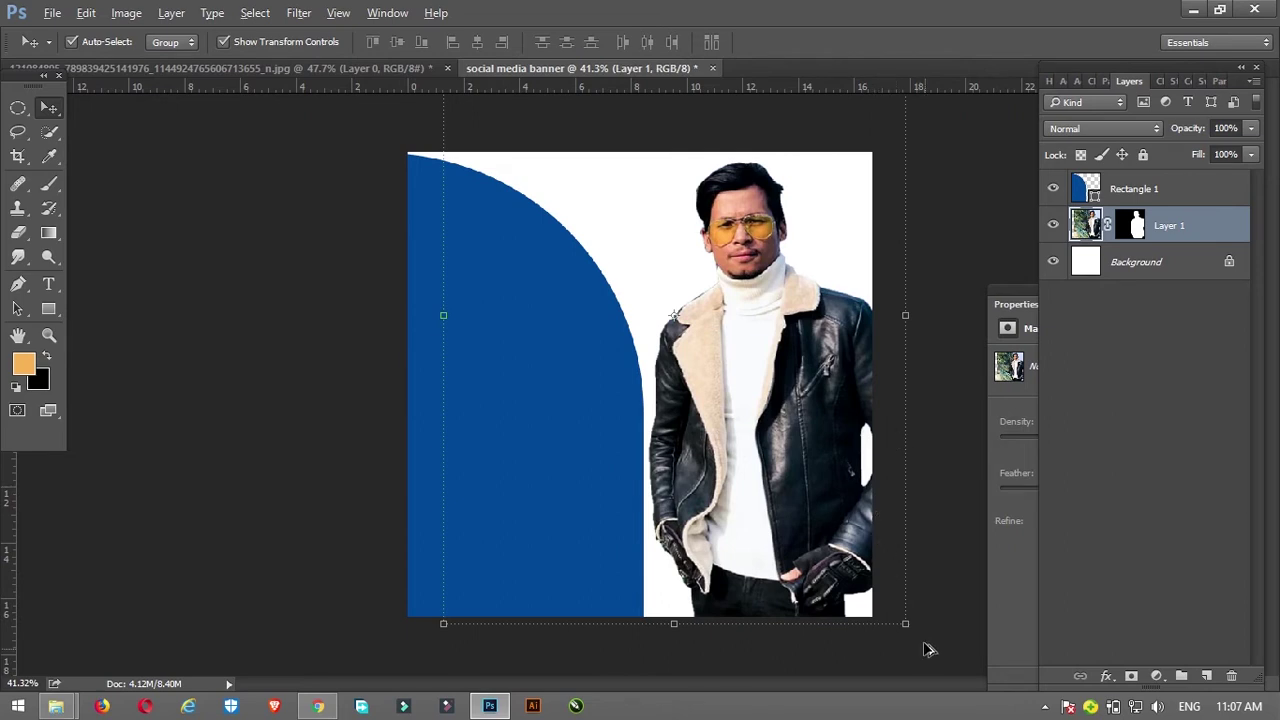
pyautogui.moveTo(907, 624); pyautogui.dragTo(875, 612)
pyautogui.moveTo(790, 404); pyautogui.dragTo(786, 440)
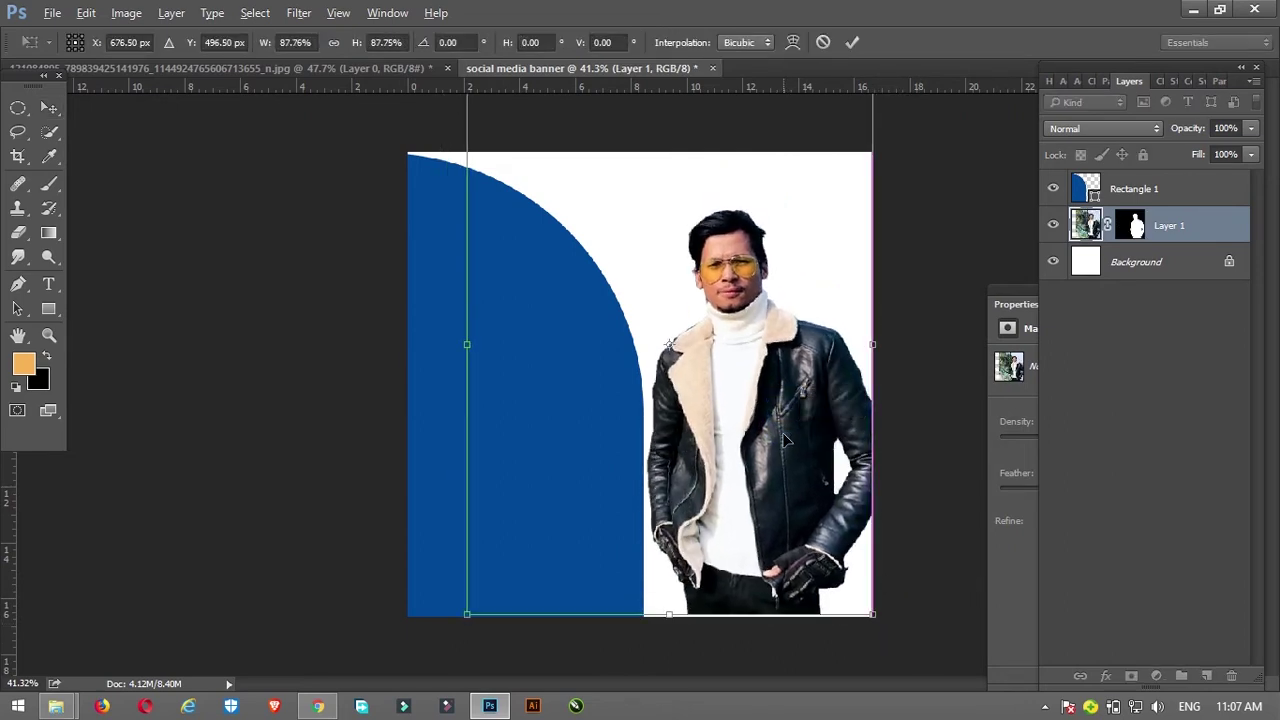
pyautogui.press('Return')
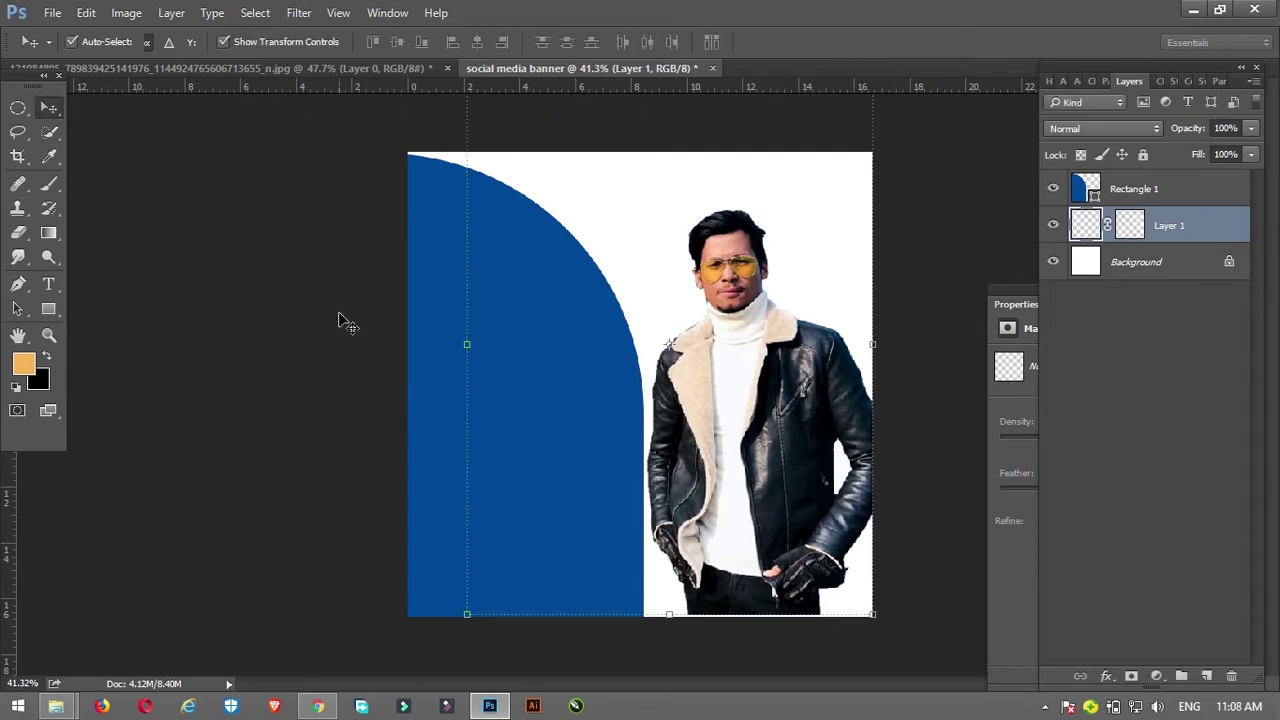
# - Narrow the blue curved shape and rotate it to about -7.32°
pyautogui.click(457, 334)
pyautogui.moveTo(643, 410); pyautogui.dragTo(626, 412)
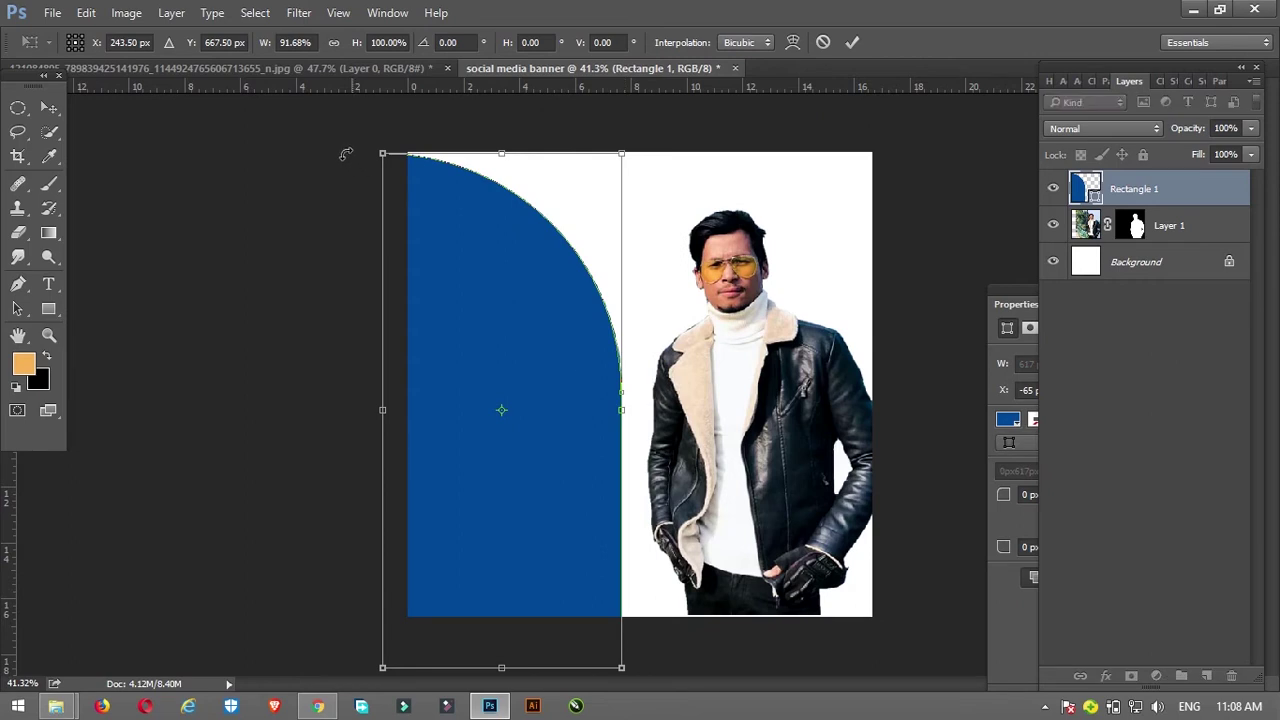
pyautogui.moveTo(350, 151); pyautogui.dragTo(315, 170)
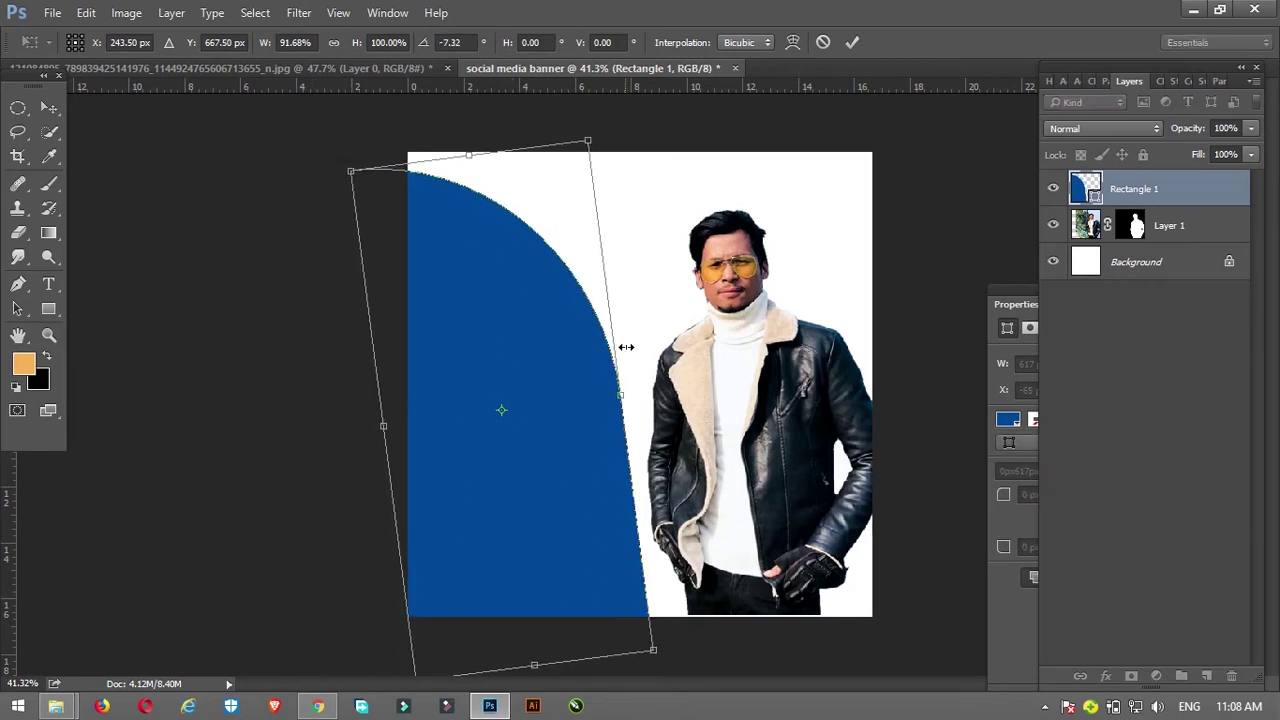
pyautogui.moveTo(572, 365); pyautogui.dragTo(569, 351)
pyautogui.press('Return')
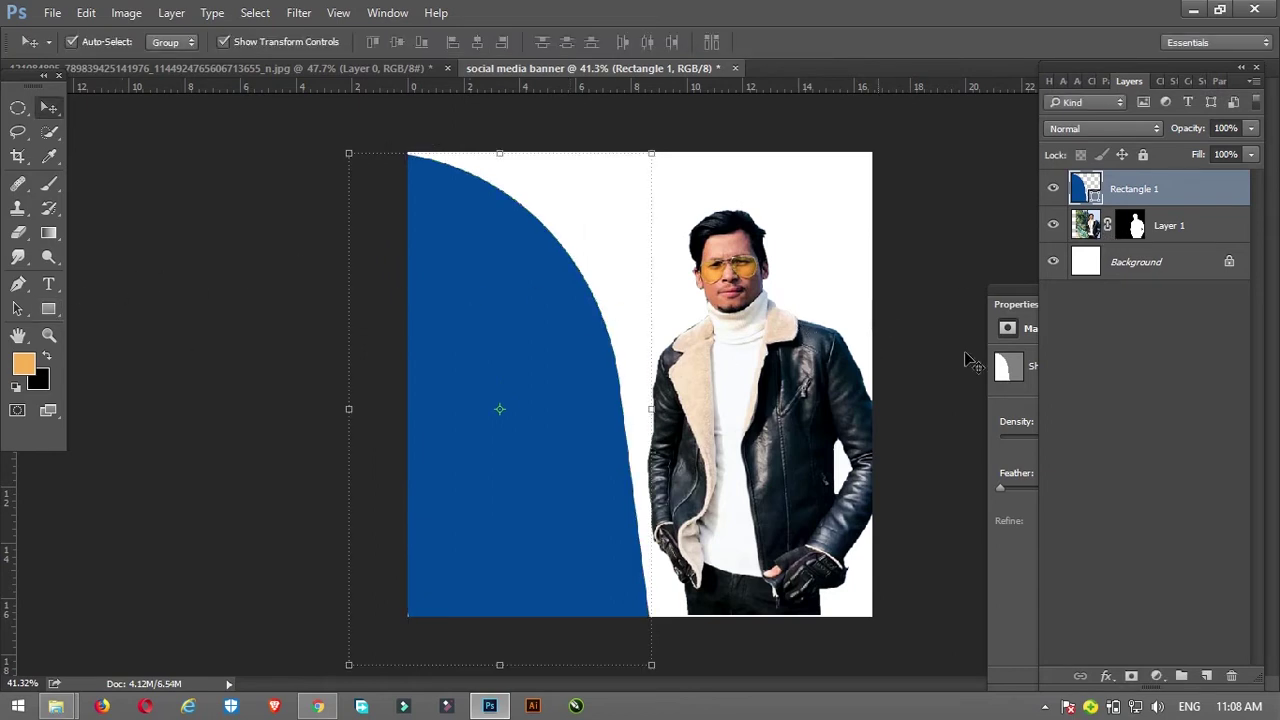
pyautogui.click(1207, 677)
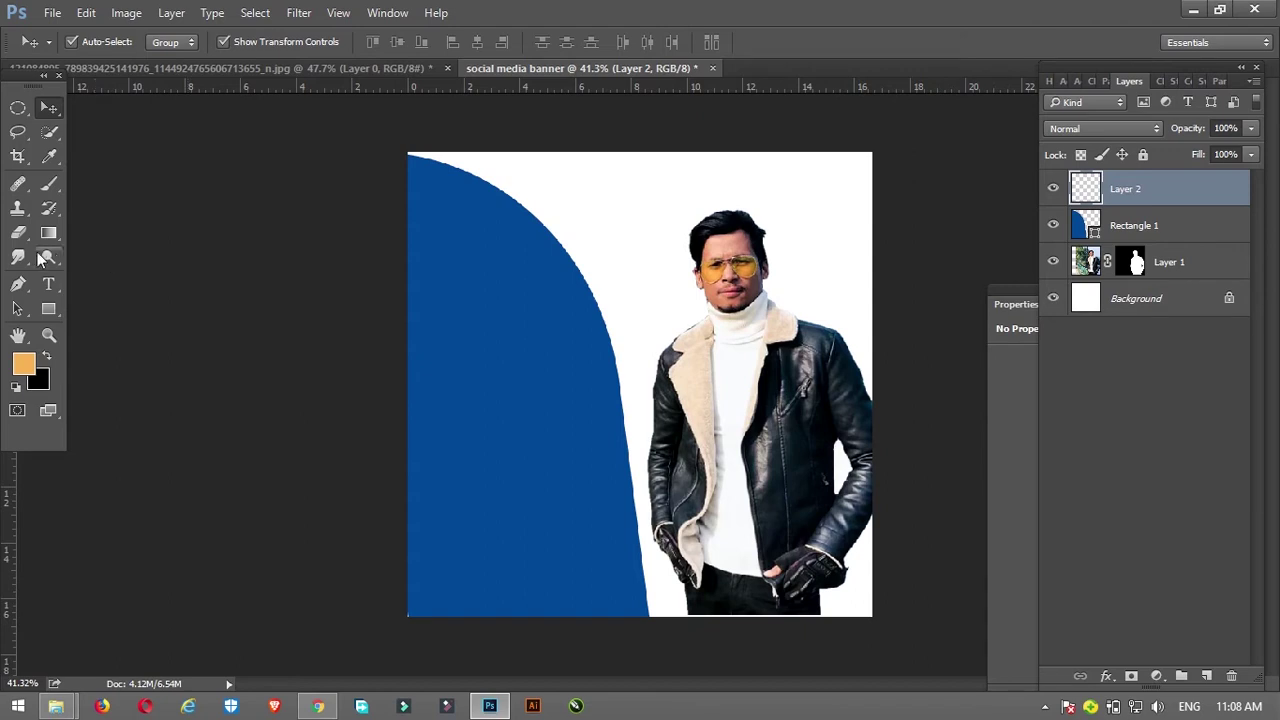
# - Draw a 325 × 142 px rectangle on the upper part of the blue panel
pyautogui.click(52, 309)
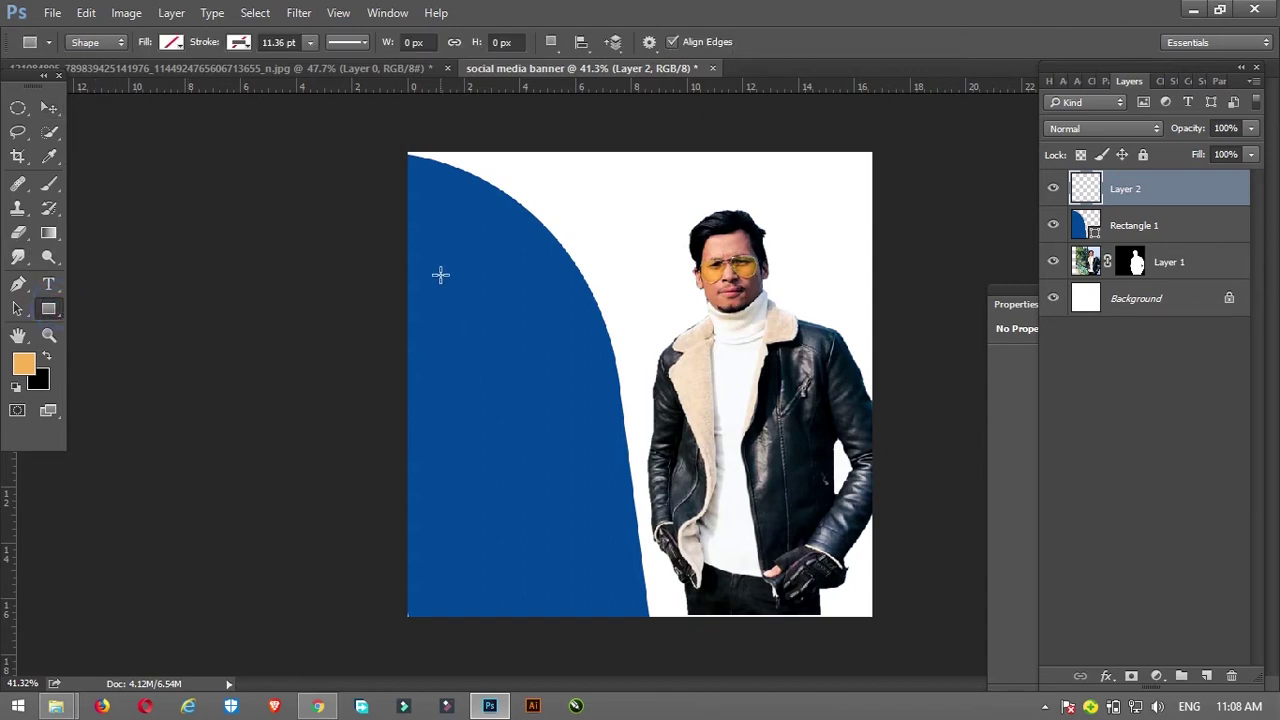
pyautogui.moveTo(433, 269); pyautogui.dragTo(559, 323)
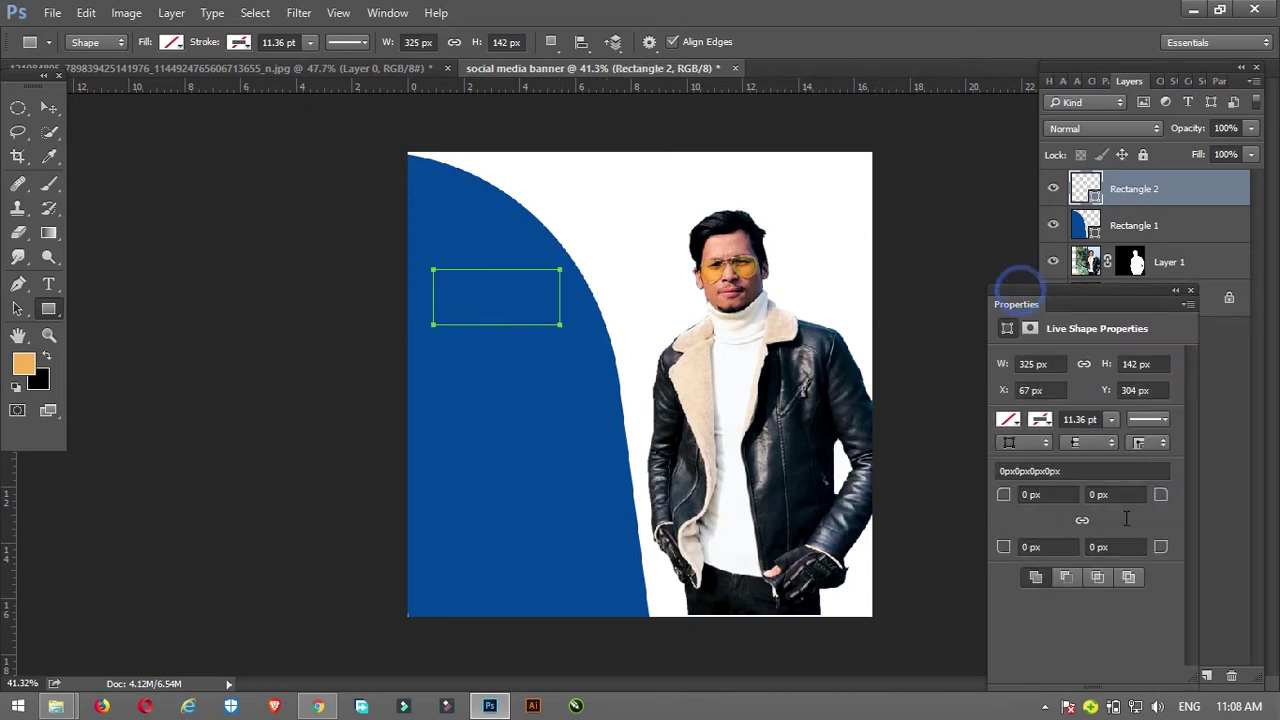
pyautogui.click(1082, 520)
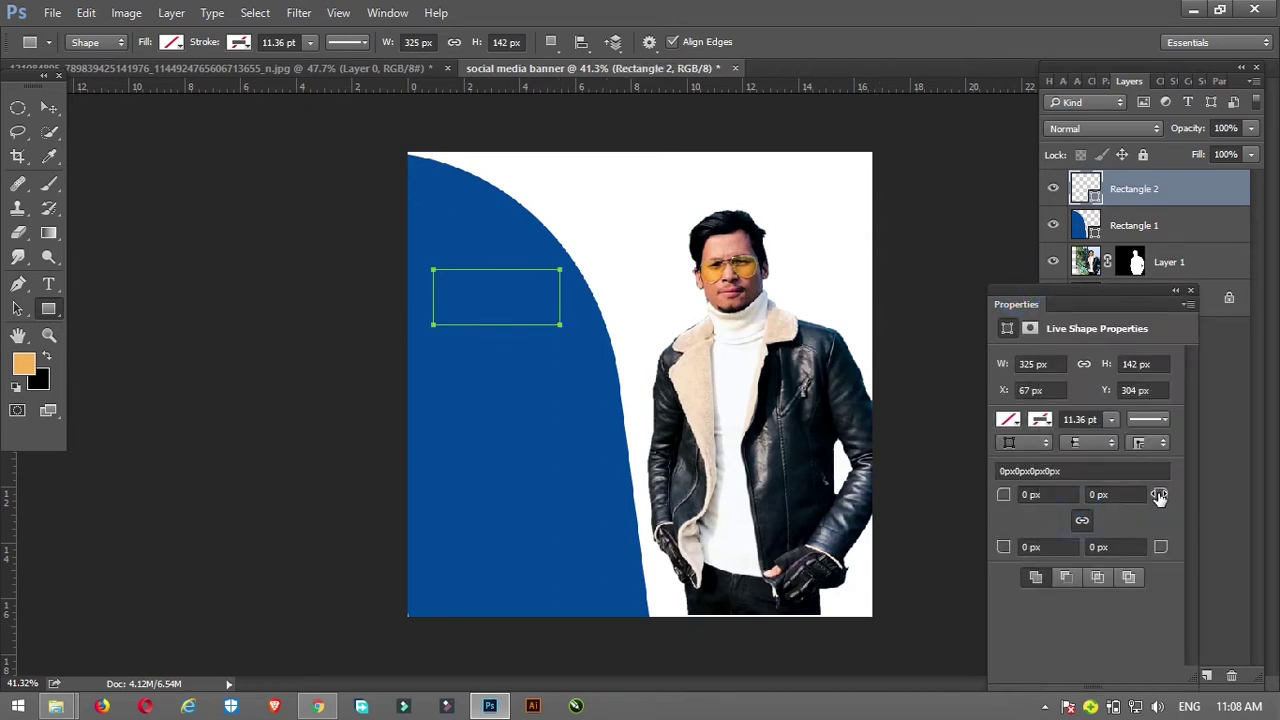
# - Unlink the corner radii and round Rectangle 2's top-left and top-right corners to 45 px
pyautogui.click(1158, 494)
pyautogui.press('Return')
pyautogui.click(1005, 496)
pyautogui.write('30')
pyautogui.press('Return')
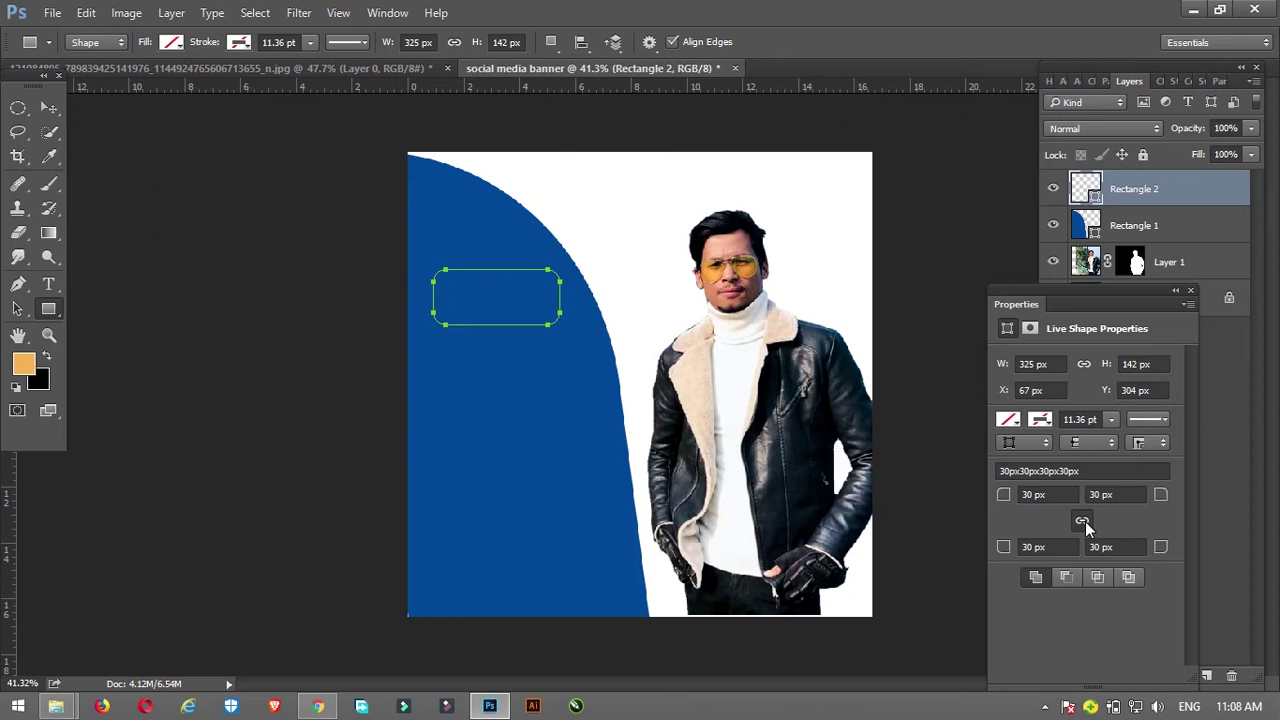
pyautogui.hotkey('ctrl', 'z')
pyautogui.click(1083, 522)
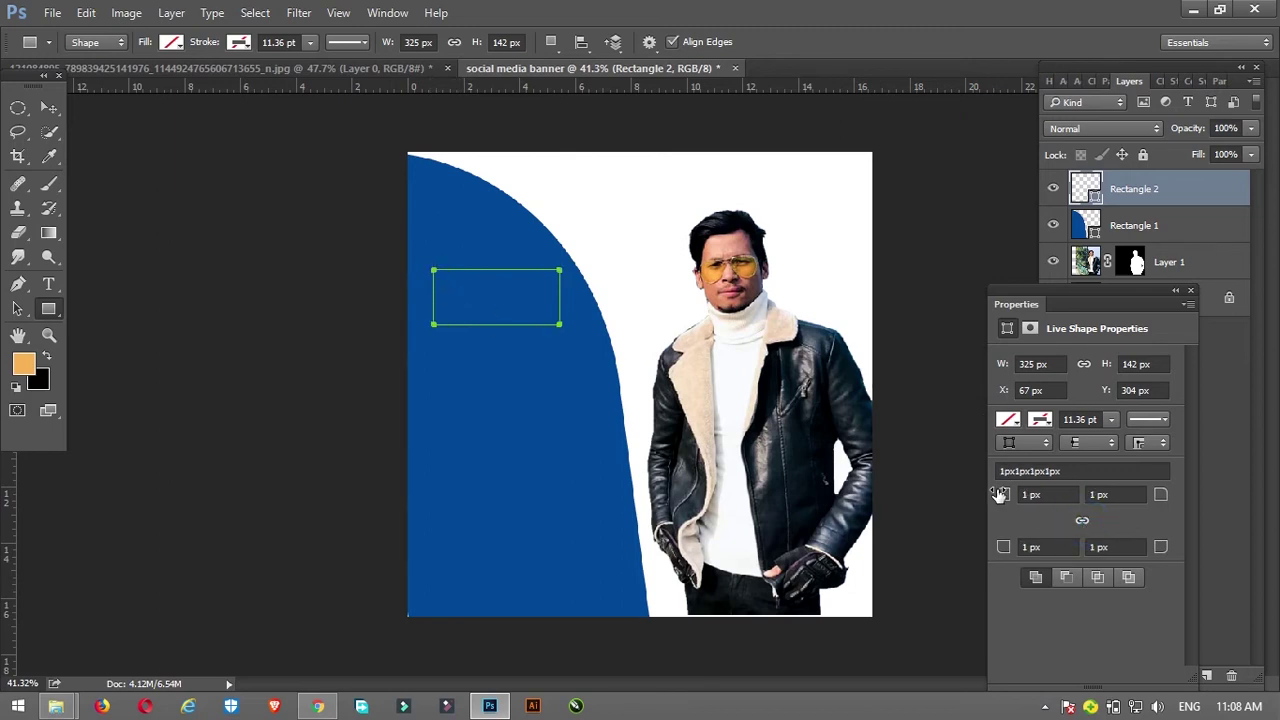
pyautogui.moveTo(999, 496); pyautogui.dragTo(1042, 505)
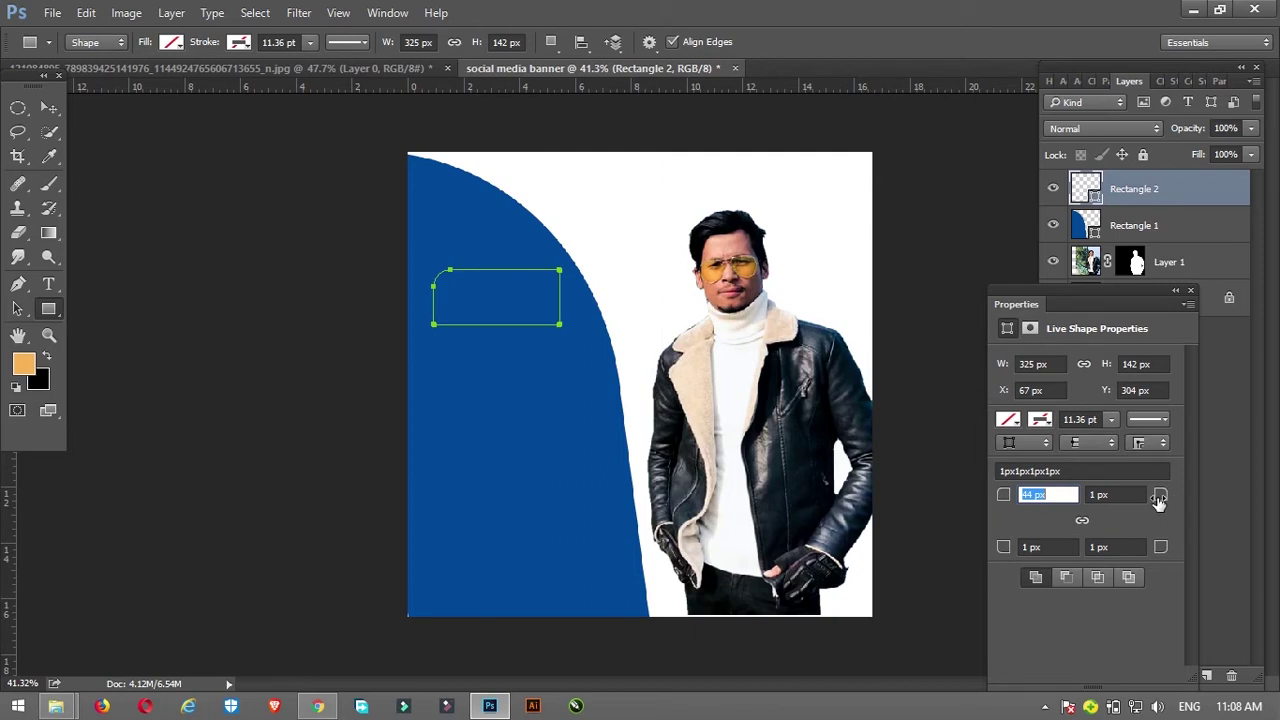
pyautogui.write('45')
pyautogui.press('Tab')
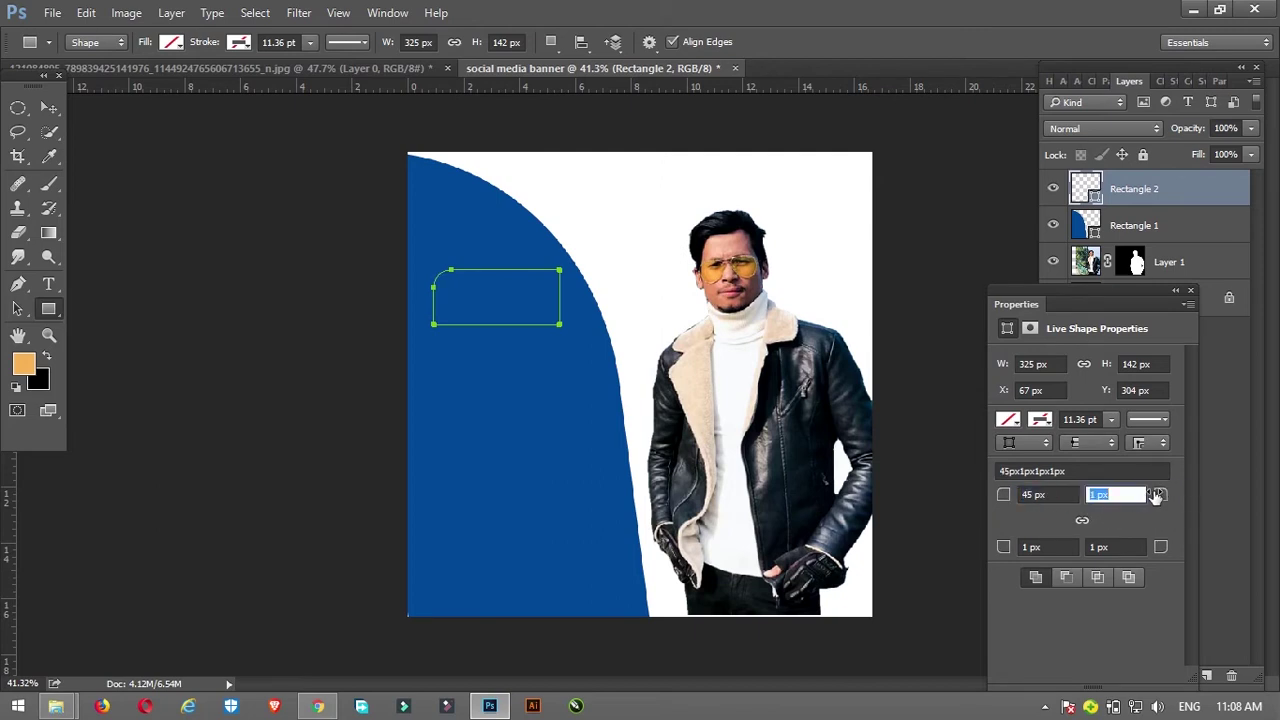
pyautogui.moveTo(1157, 495); pyautogui.dragTo(1176, 497)
pyautogui.write('45')
pyautogui.click(61, 106)
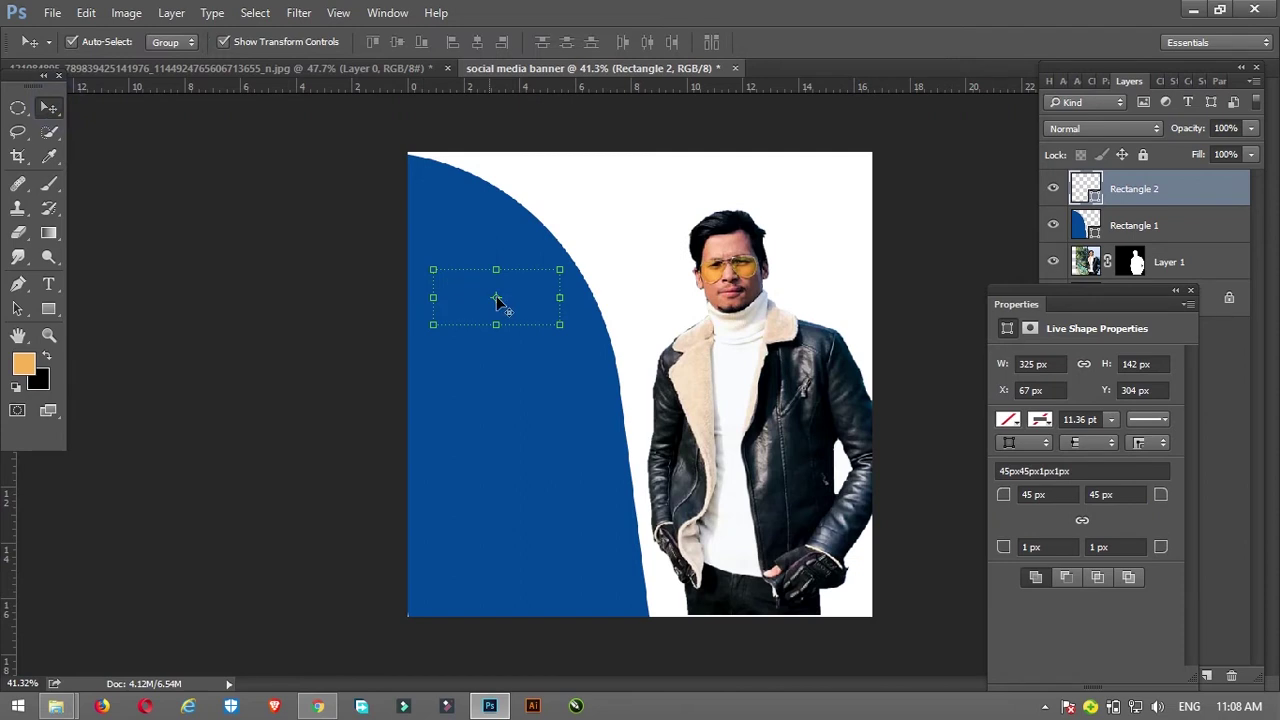
# - Nudge Rectangle 2 higher on the blue curve, duplicate it, and fill the copy white
pyautogui.moveTo(530, 297); pyautogui.dragTo(530, 303)
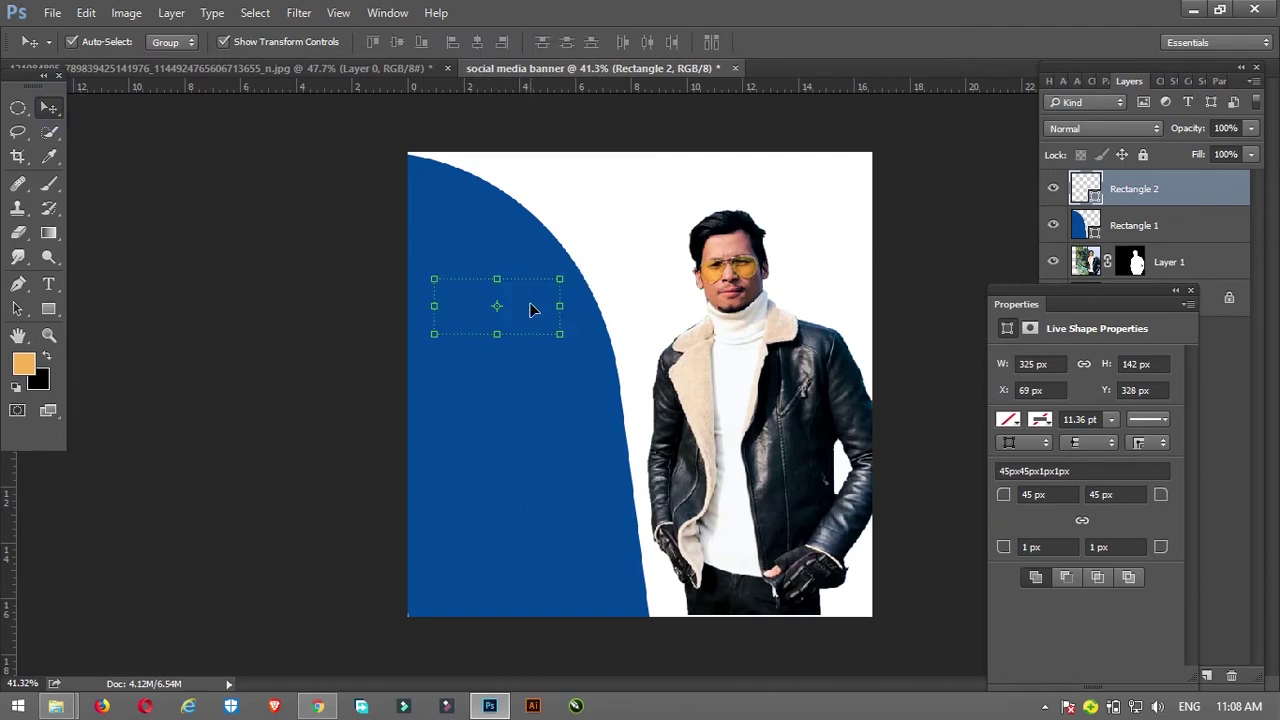
pyautogui.moveTo(533, 310); pyautogui.dragTo(532, 284)
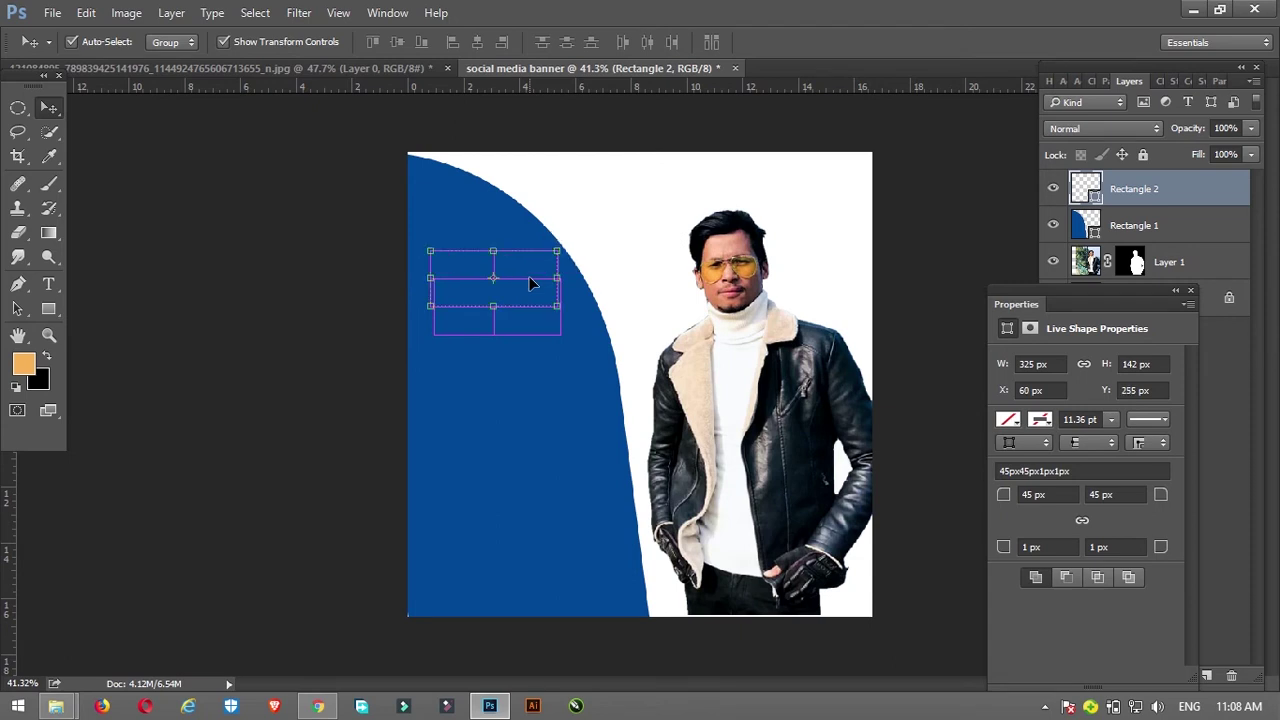
pyautogui.hotkey('ctrl', 'j')
pyautogui.click(1010, 420)
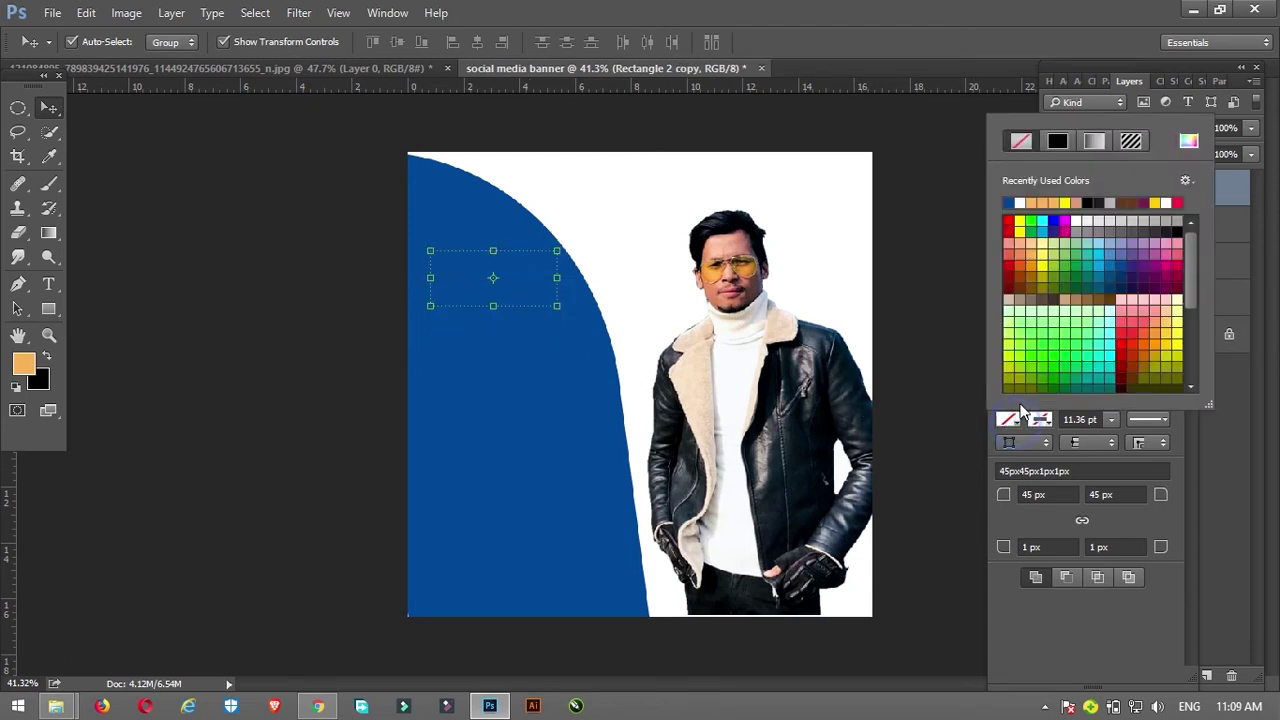
pyautogui.click(1020, 203)
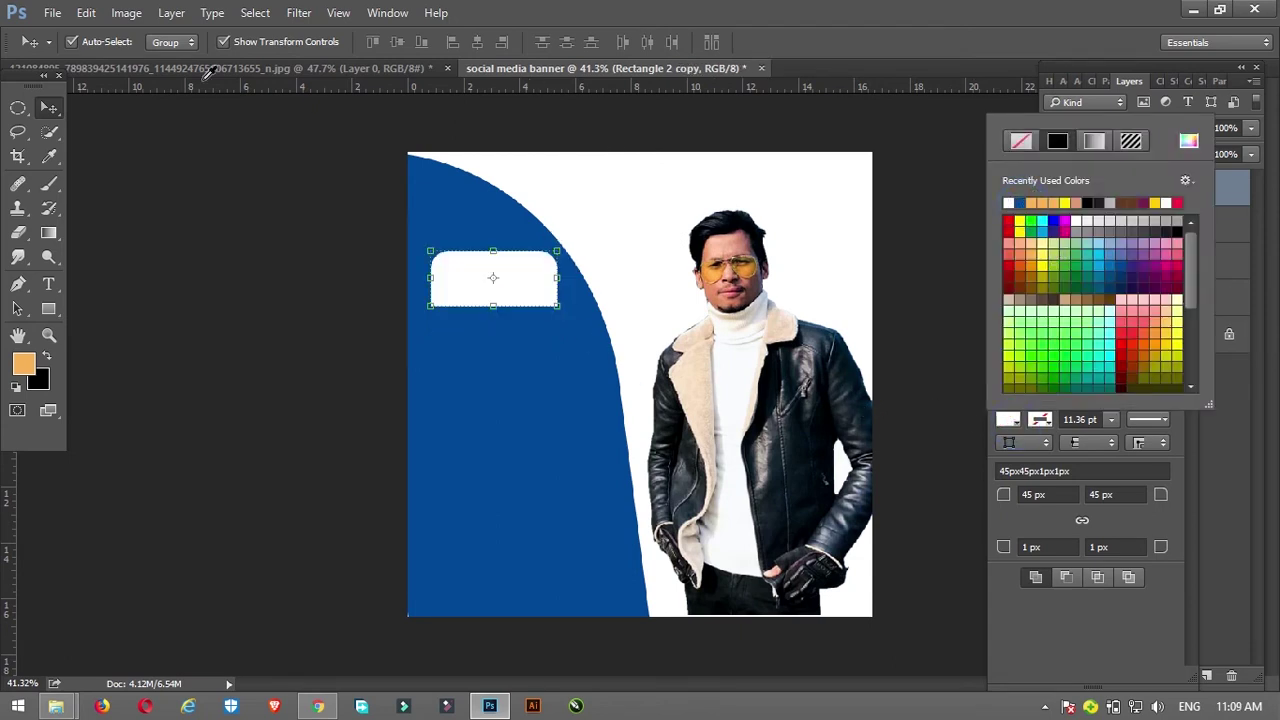
pyautogui.click(510, 330)
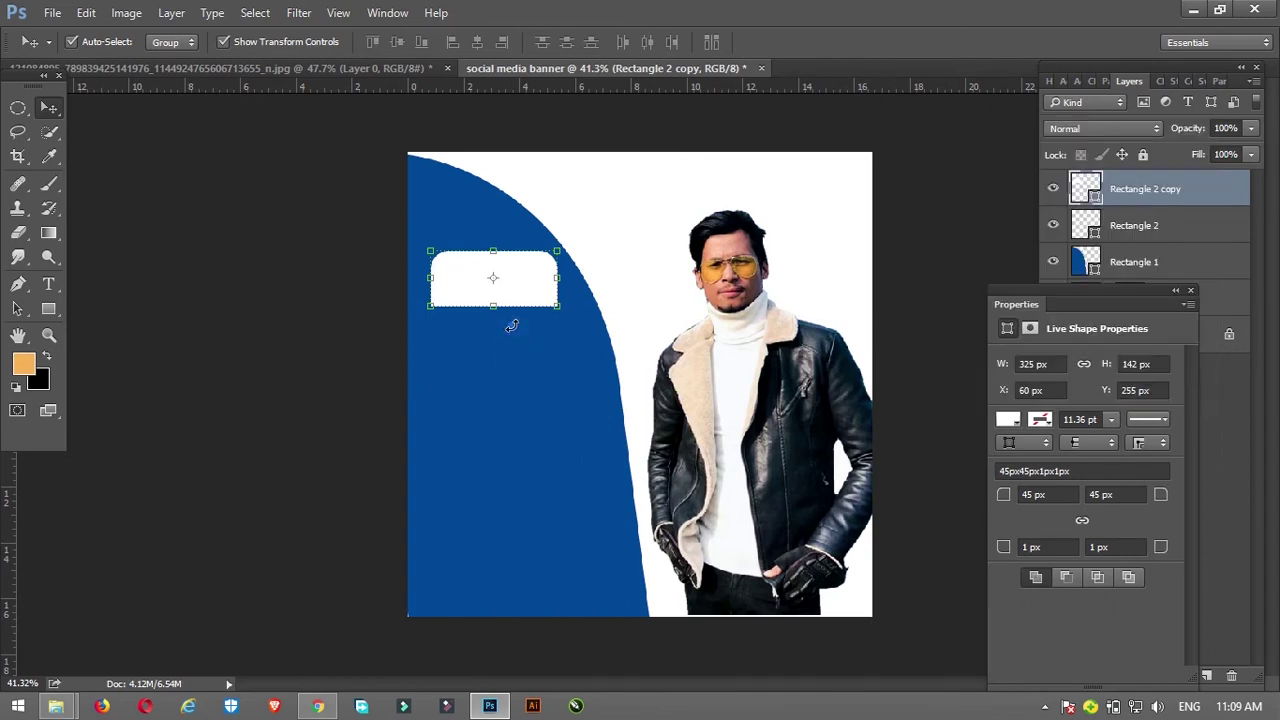
pyautogui.hotkey('ctrl', 't')
pyautogui.press('Return')
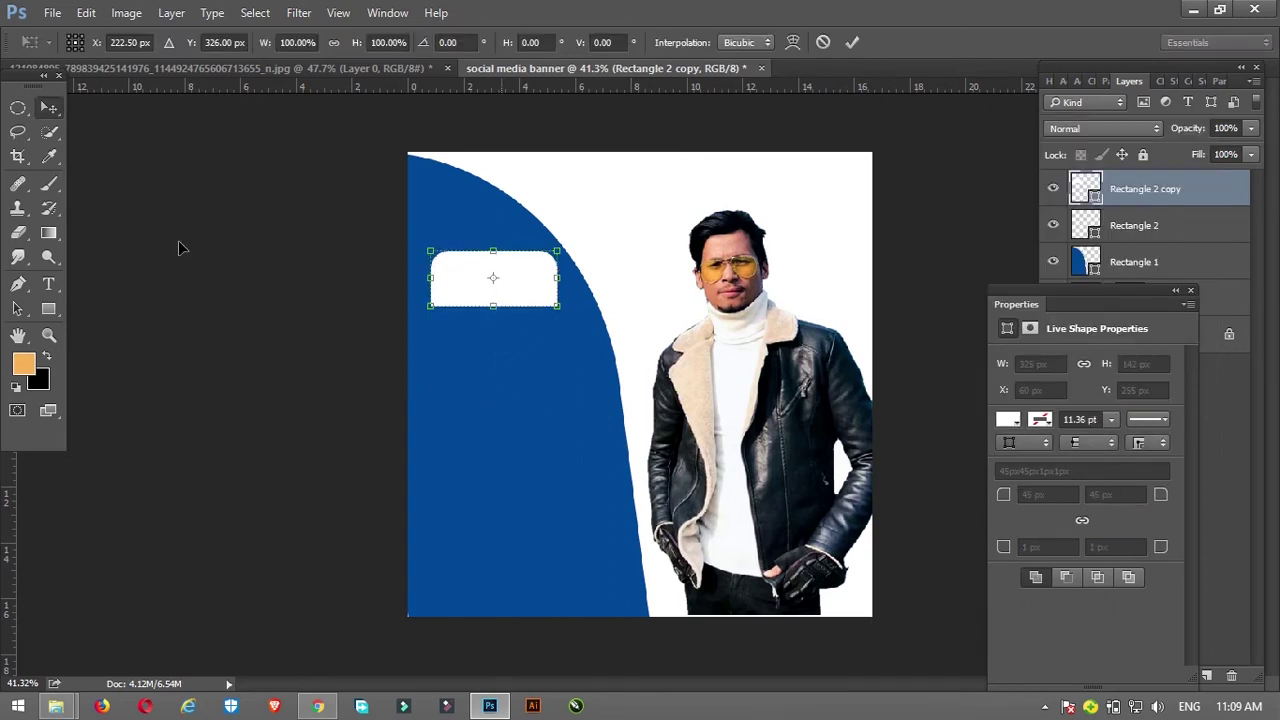
pyautogui.press('v')
# - Fill the original Rectangle 2 with white as well
pyautogui.click(548, 322)
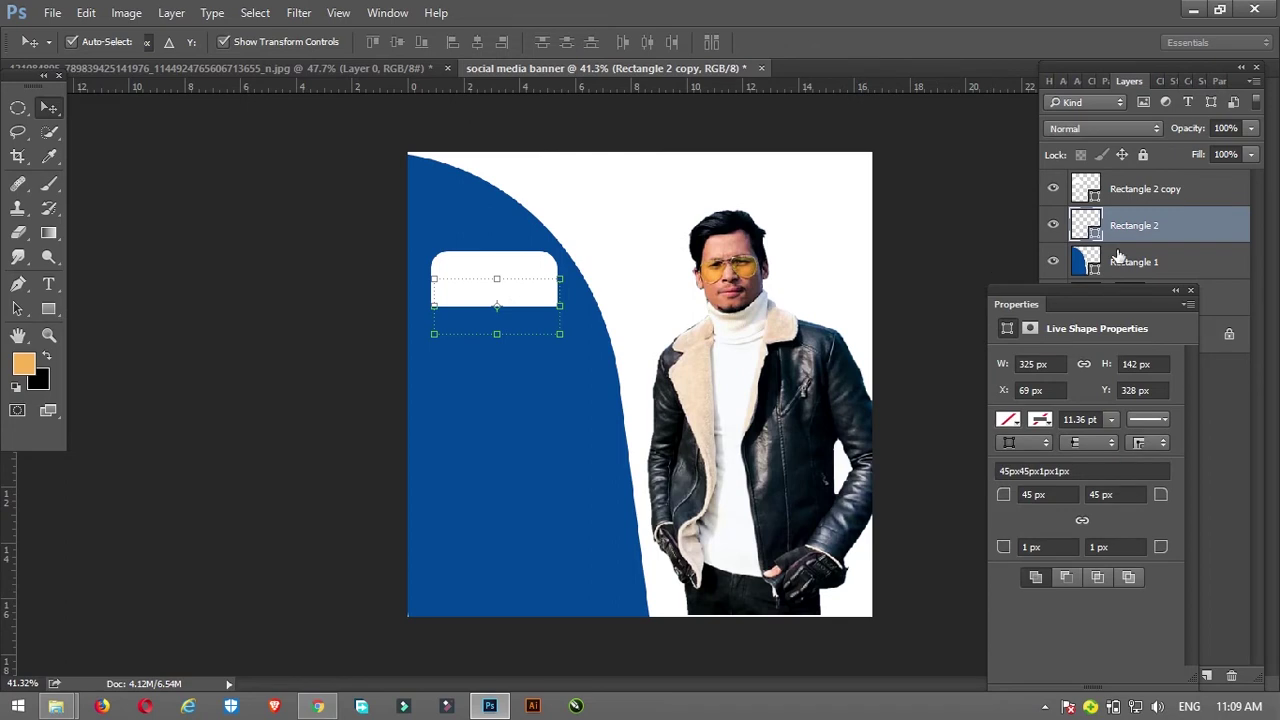
pyautogui.click(1008, 420)
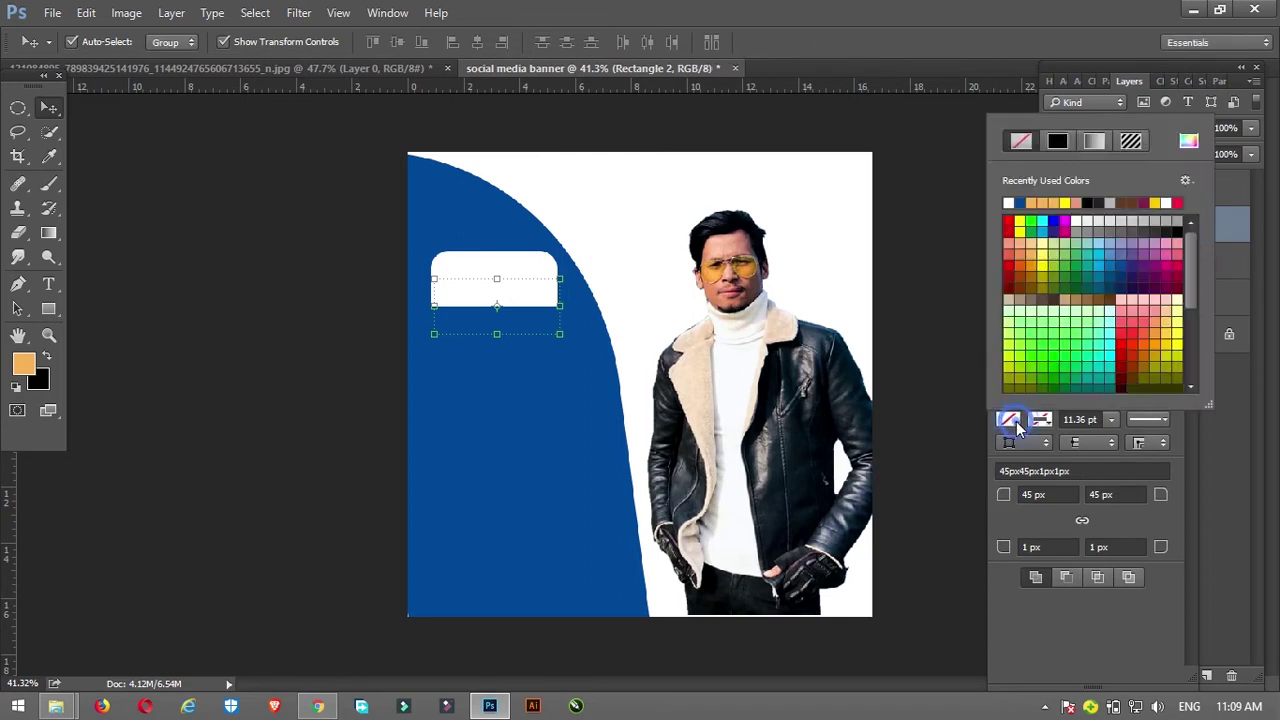
pyautogui.click(1083, 220)
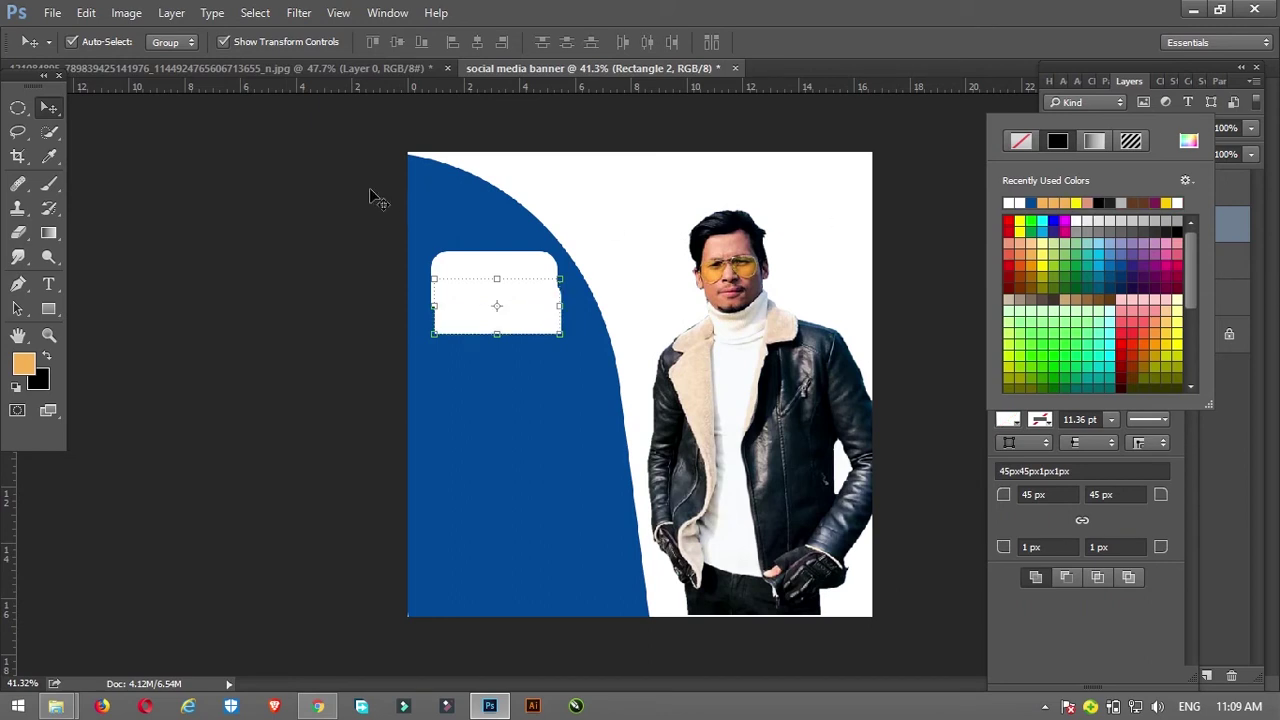
pyautogui.press('Return')
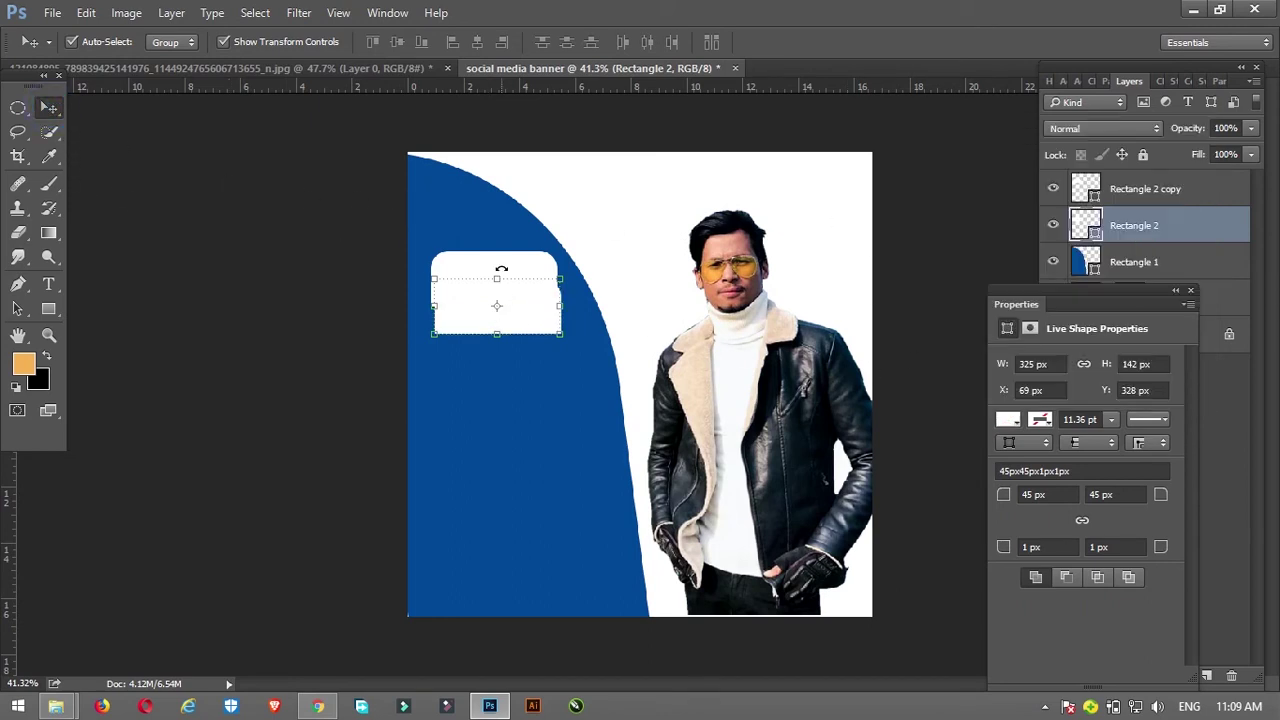
pyautogui.hotkey('ctrl', 't')
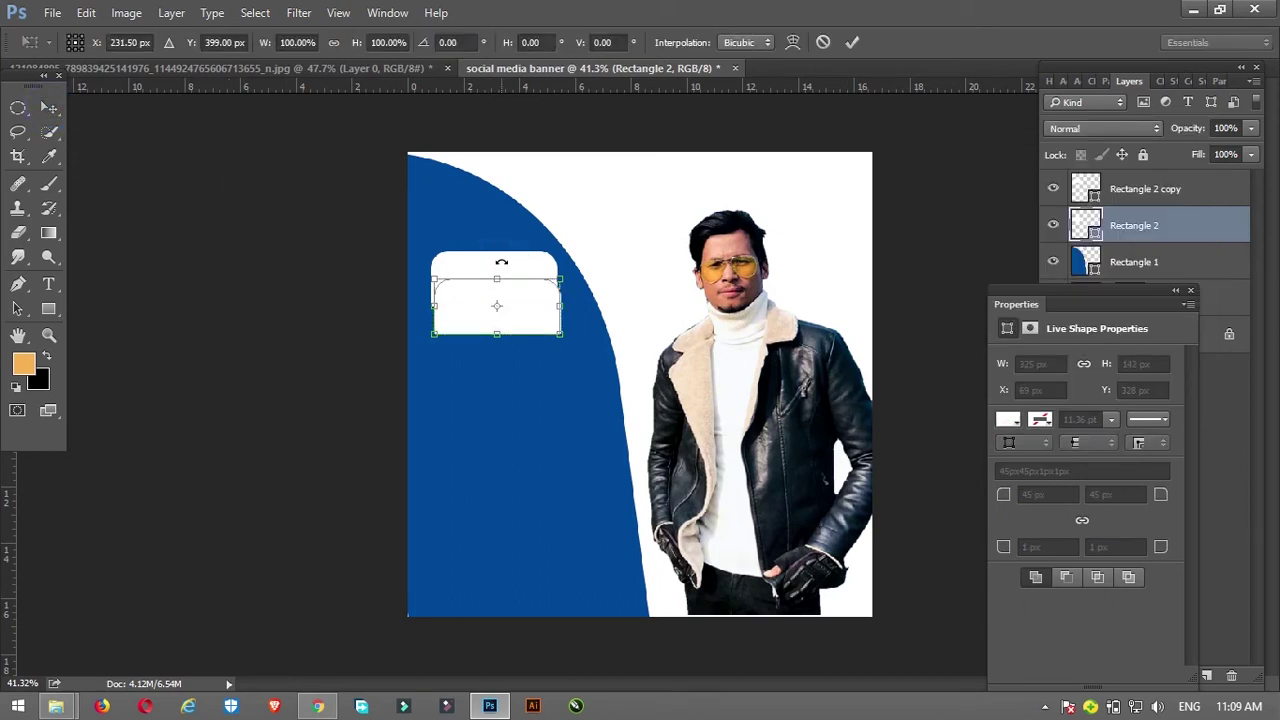
pyautogui.press('Return')
# - Align the two white rectangles on their horizontal centres, then select Rectangle 2 copy alone
pyautogui.click(316, 245)
pyautogui.click(525, 267)
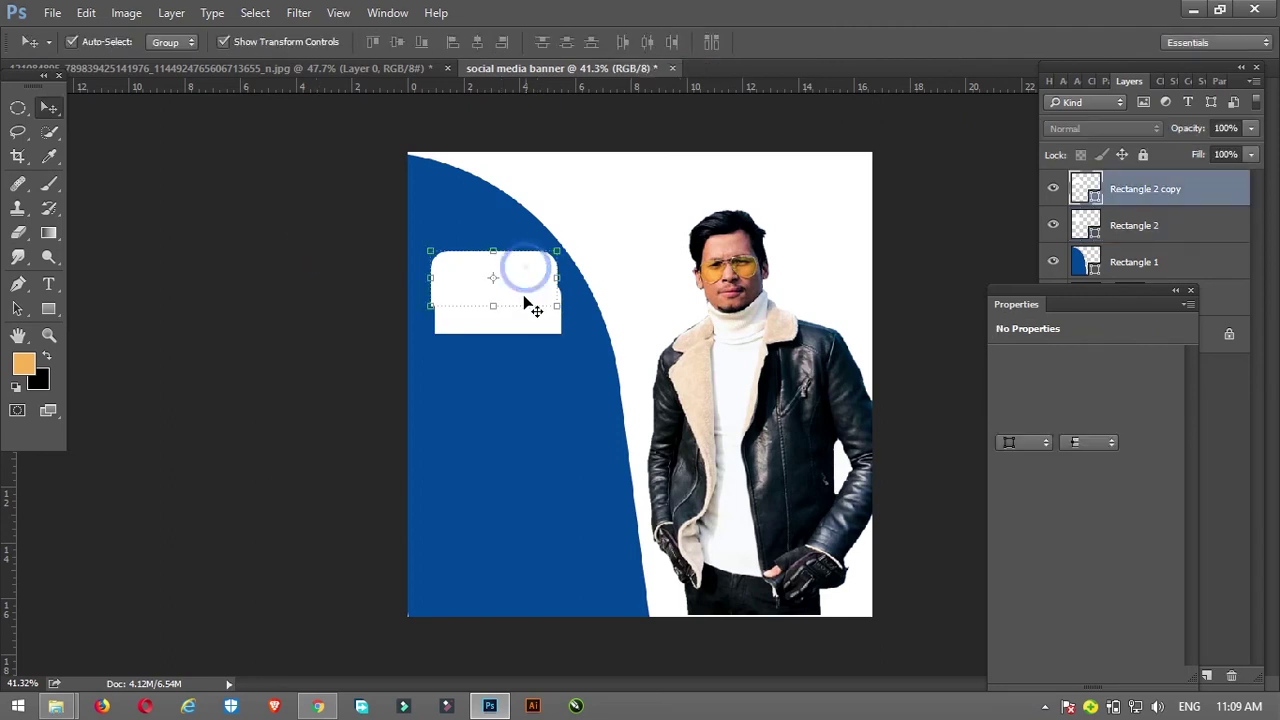
pyautogui.hotkey('ctrl', 't')
pyautogui.click(341, 302)
pyautogui.click(341, 265)
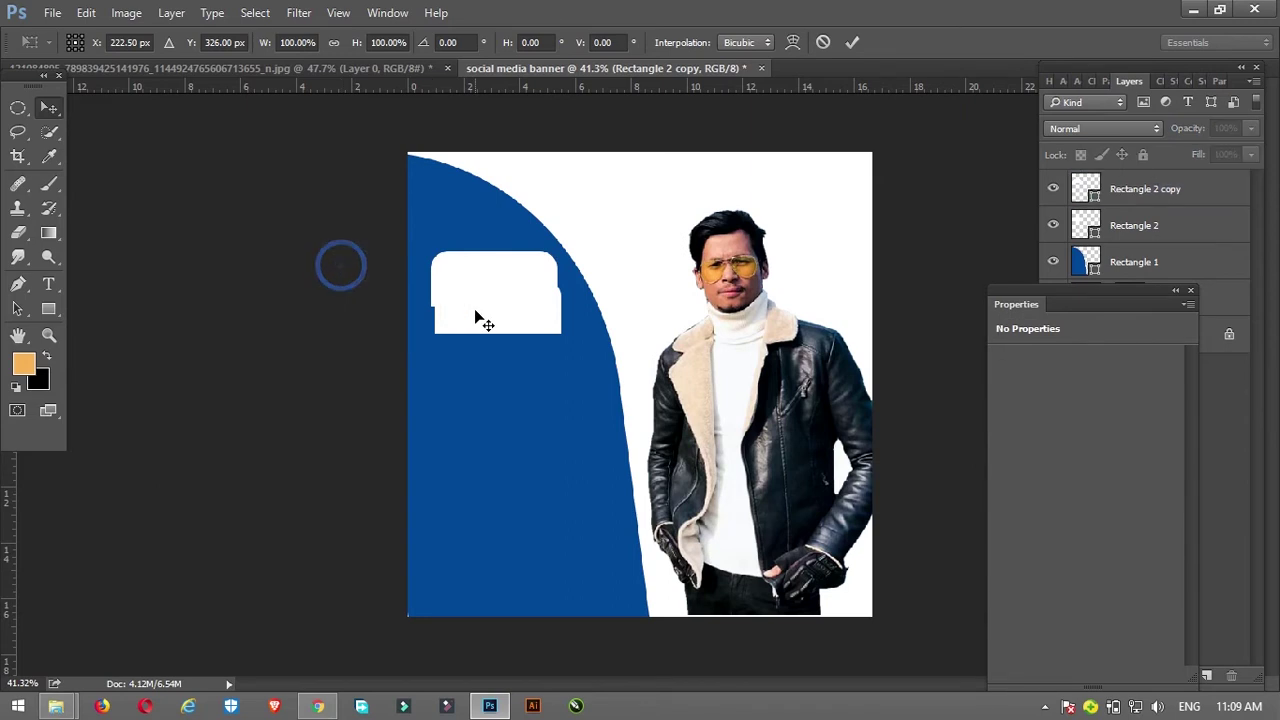
pyautogui.click(480, 282)
pyautogui.click(487, 330)
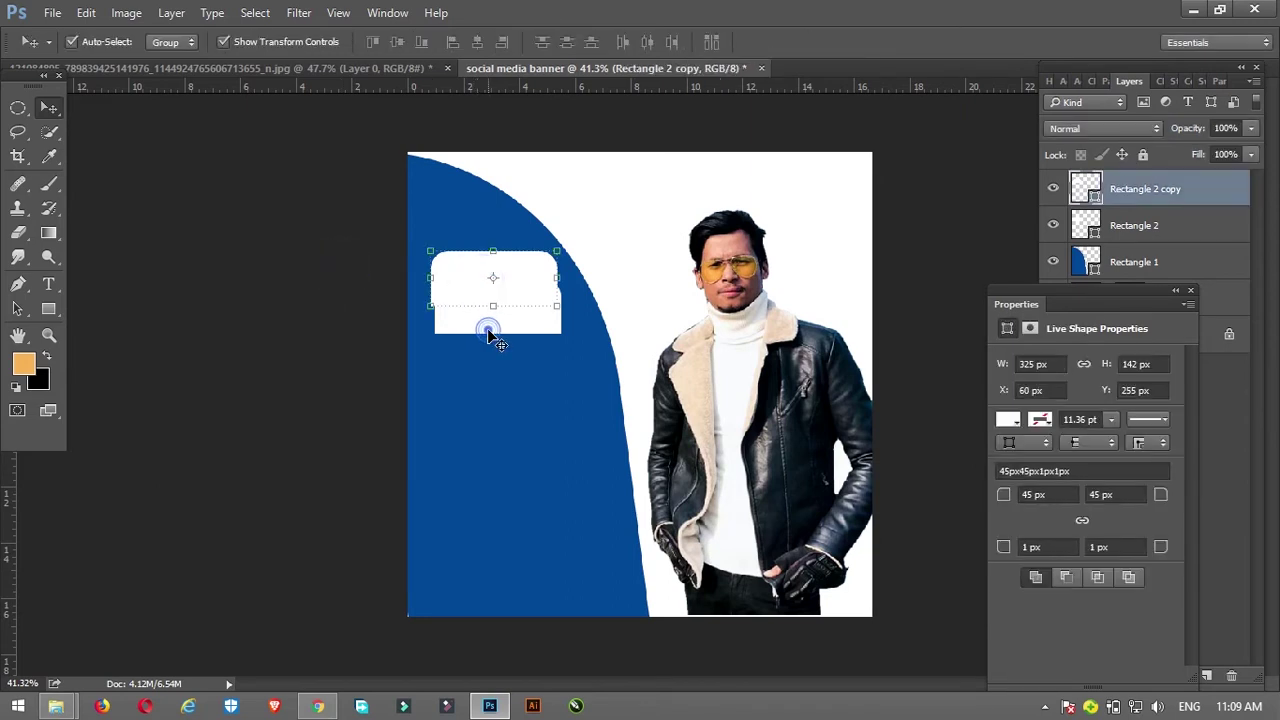
pyautogui.click(478, 42)
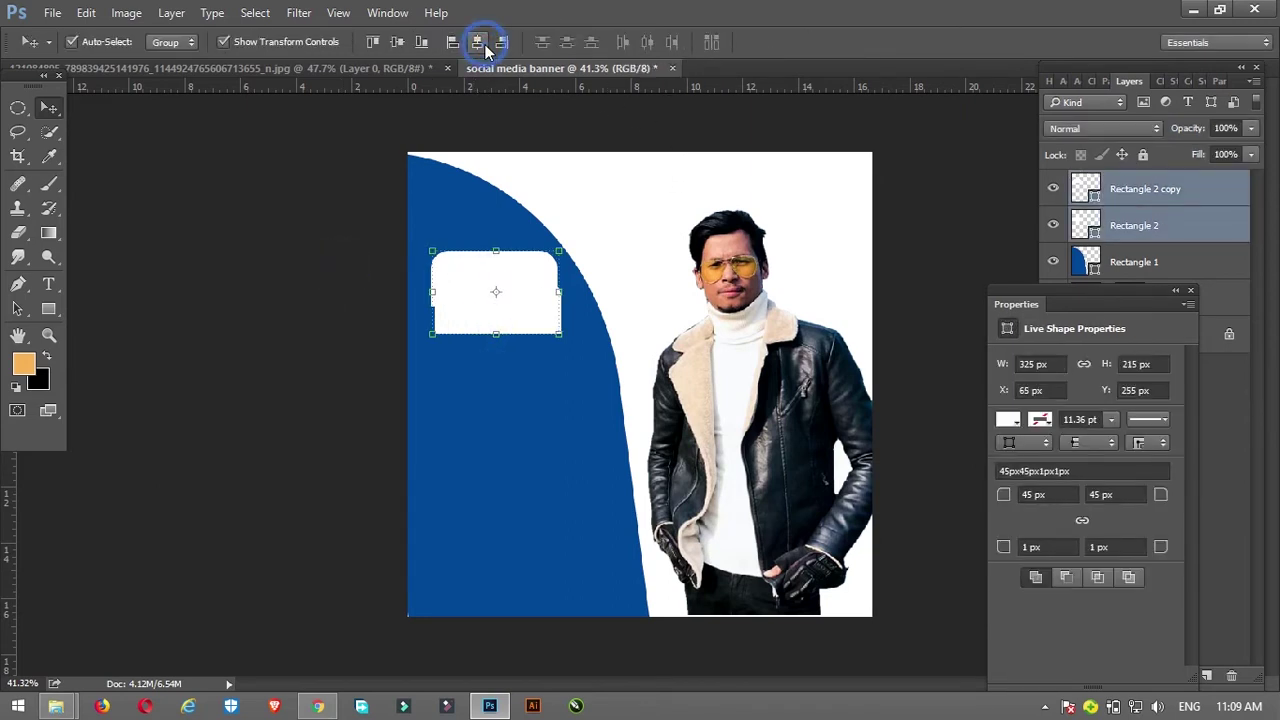
pyautogui.click(268, 148)
pyautogui.click(482, 263)
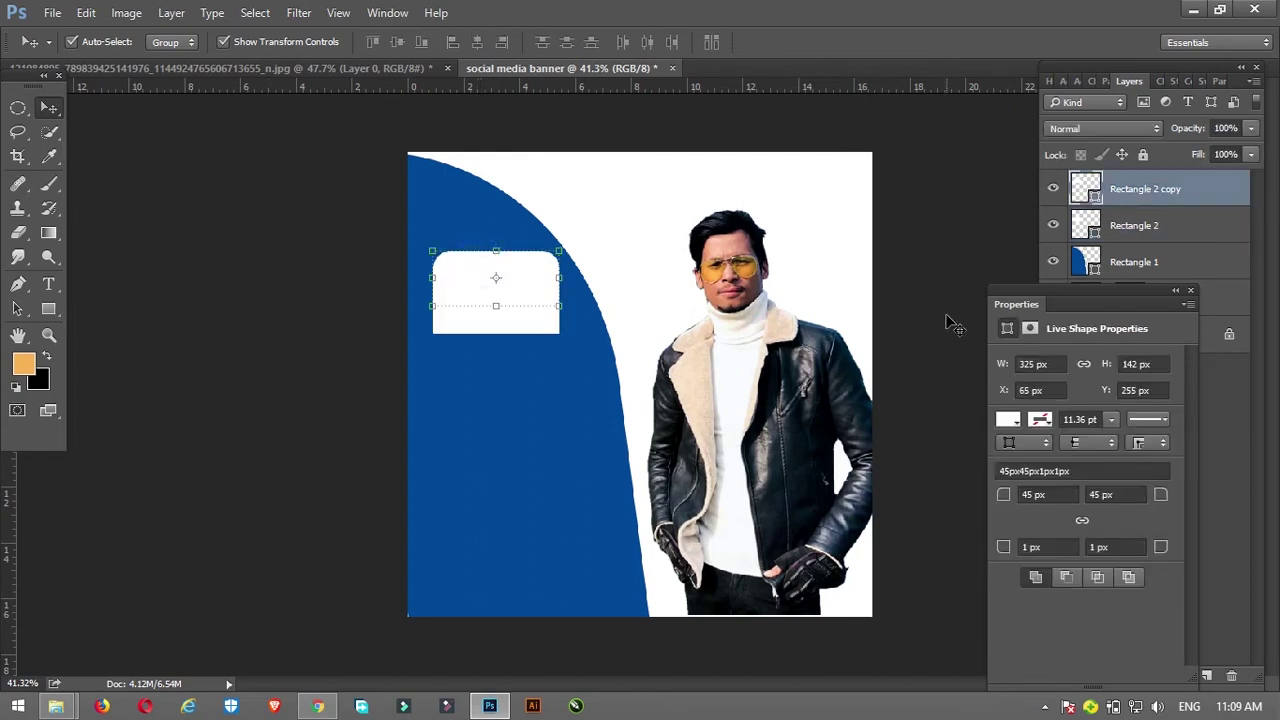
pyautogui.doubleClick(1140, 189)
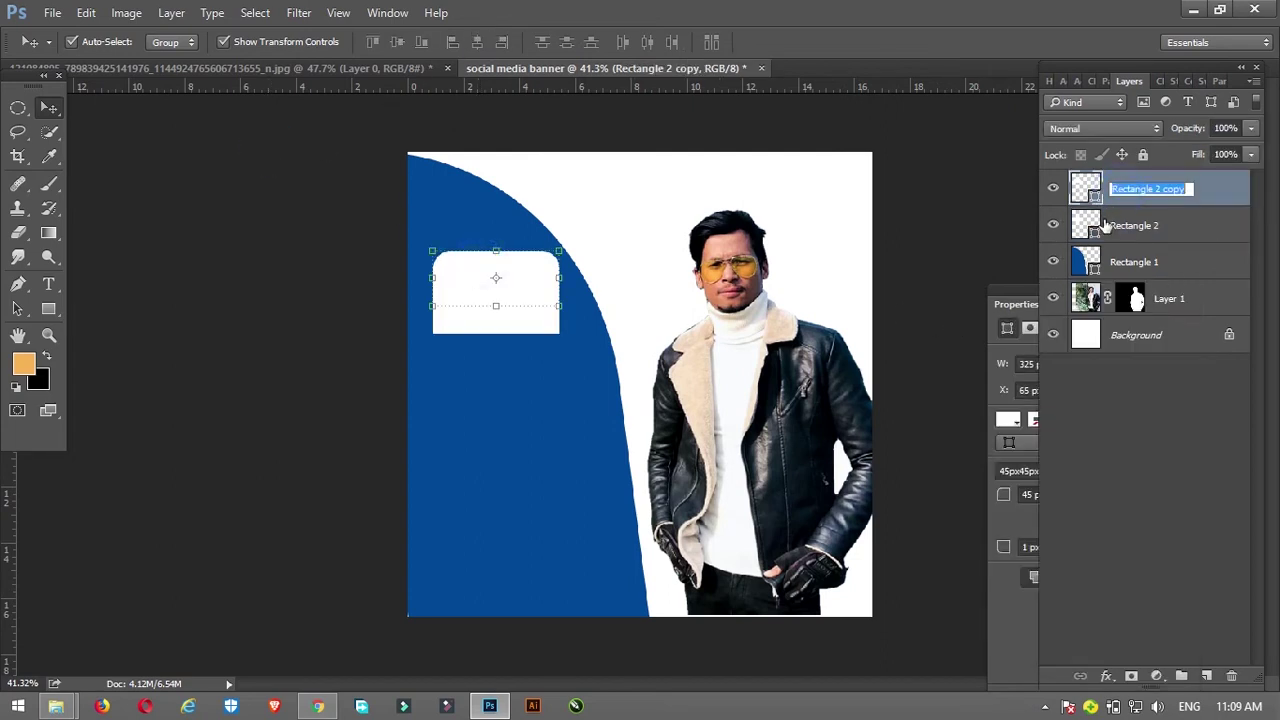
# - Refill Rectangle 2 with the curve's blue #004899 using the Color Picker eyedropper
pyautogui.click(1090, 225)
pyautogui.doubleClick(1088, 225)
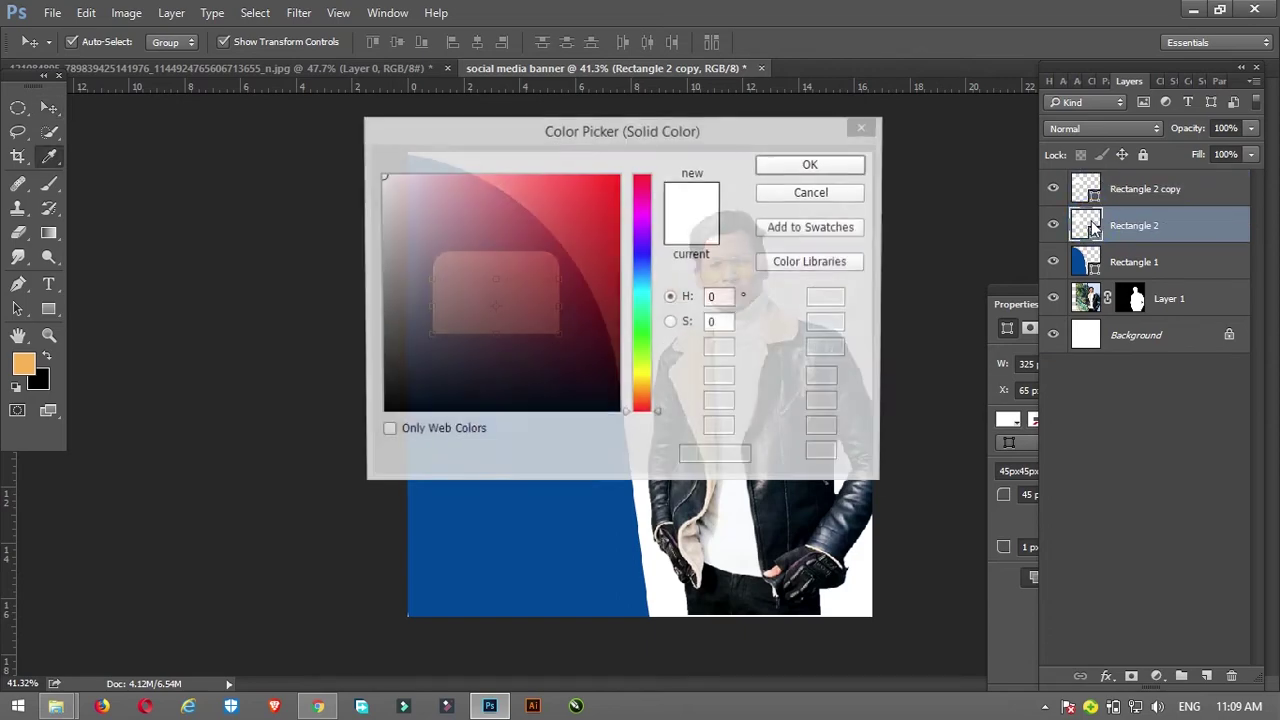
pyautogui.moveTo(592, 136); pyautogui.dragTo(937, 154)
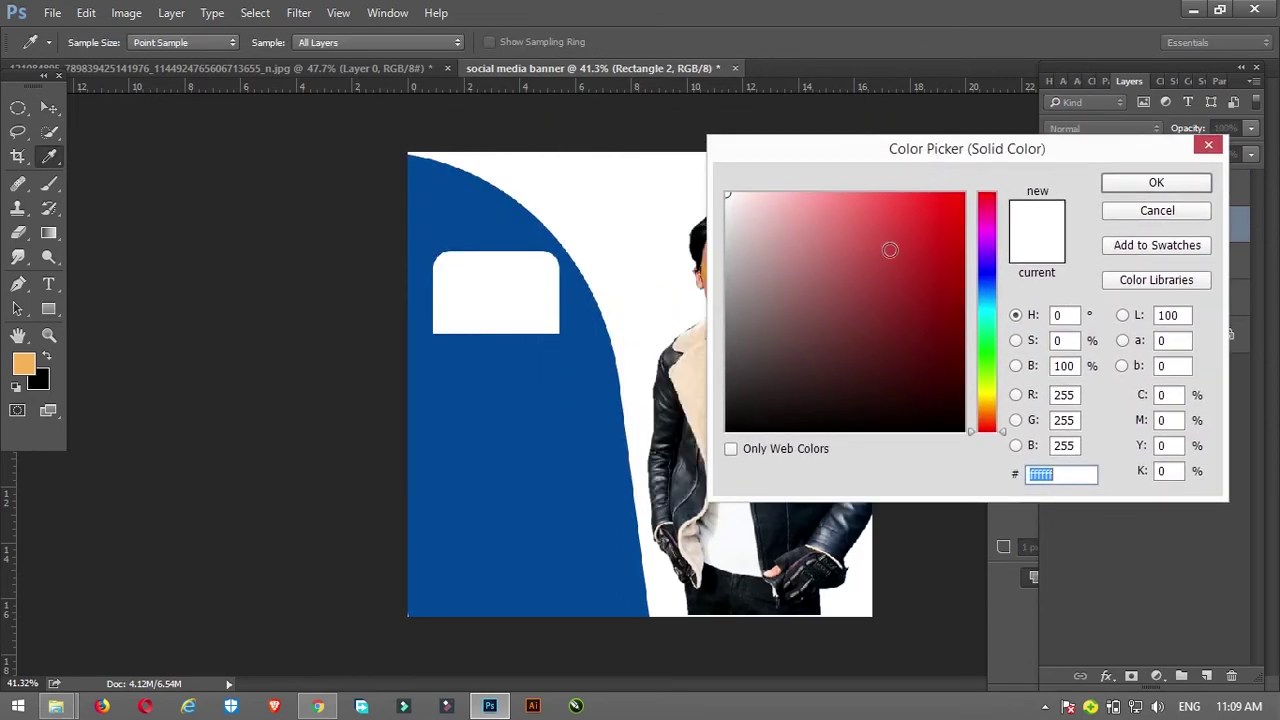
pyautogui.write('000000')
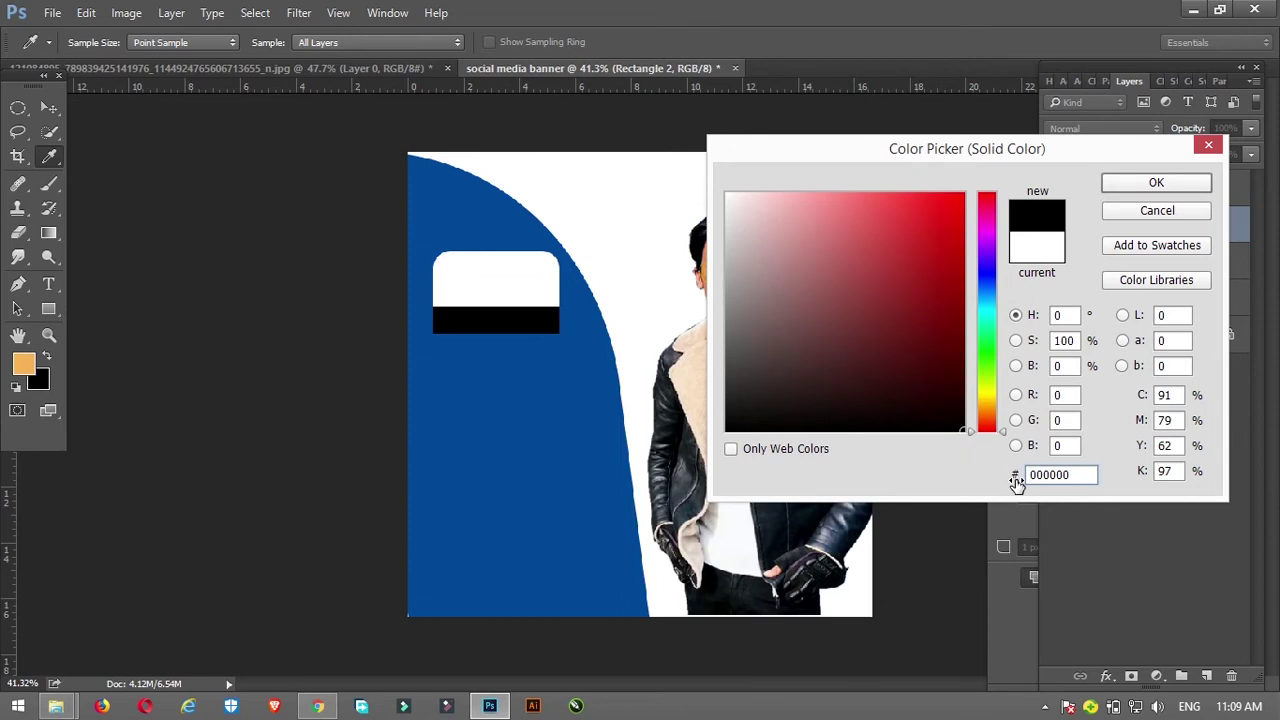
pyautogui.click(577, 340)
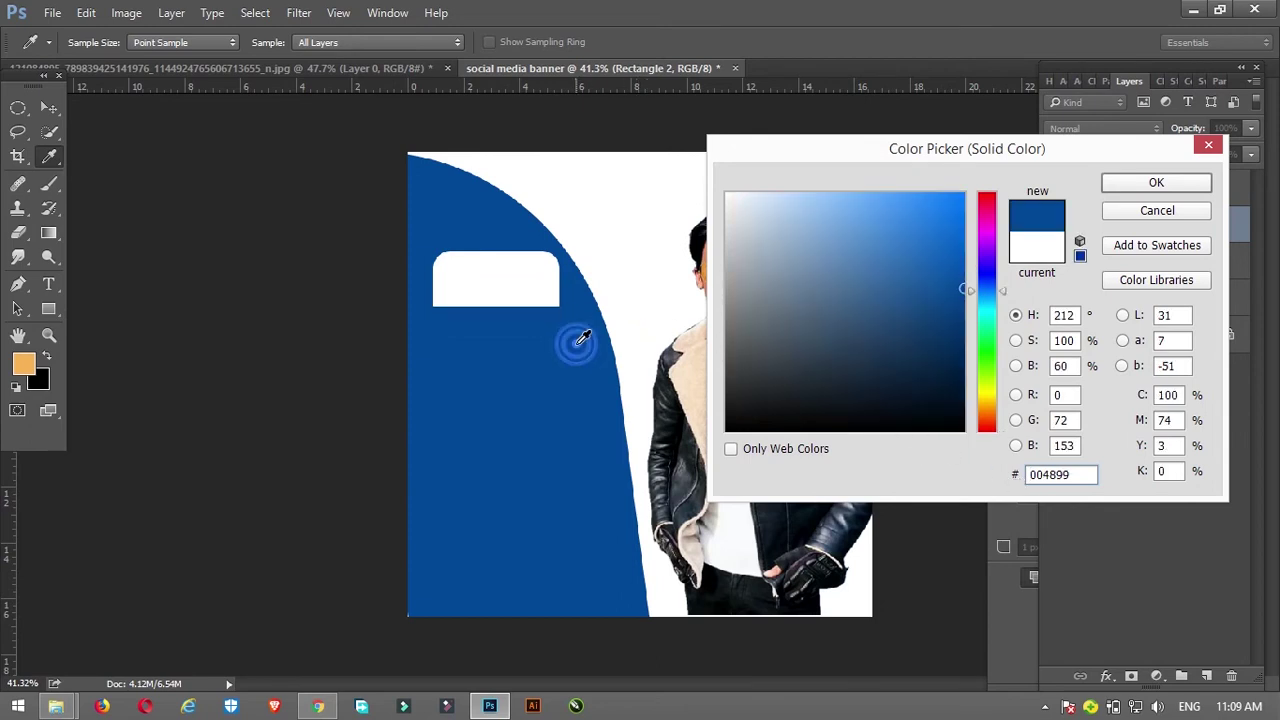
pyautogui.click(1117, 186)
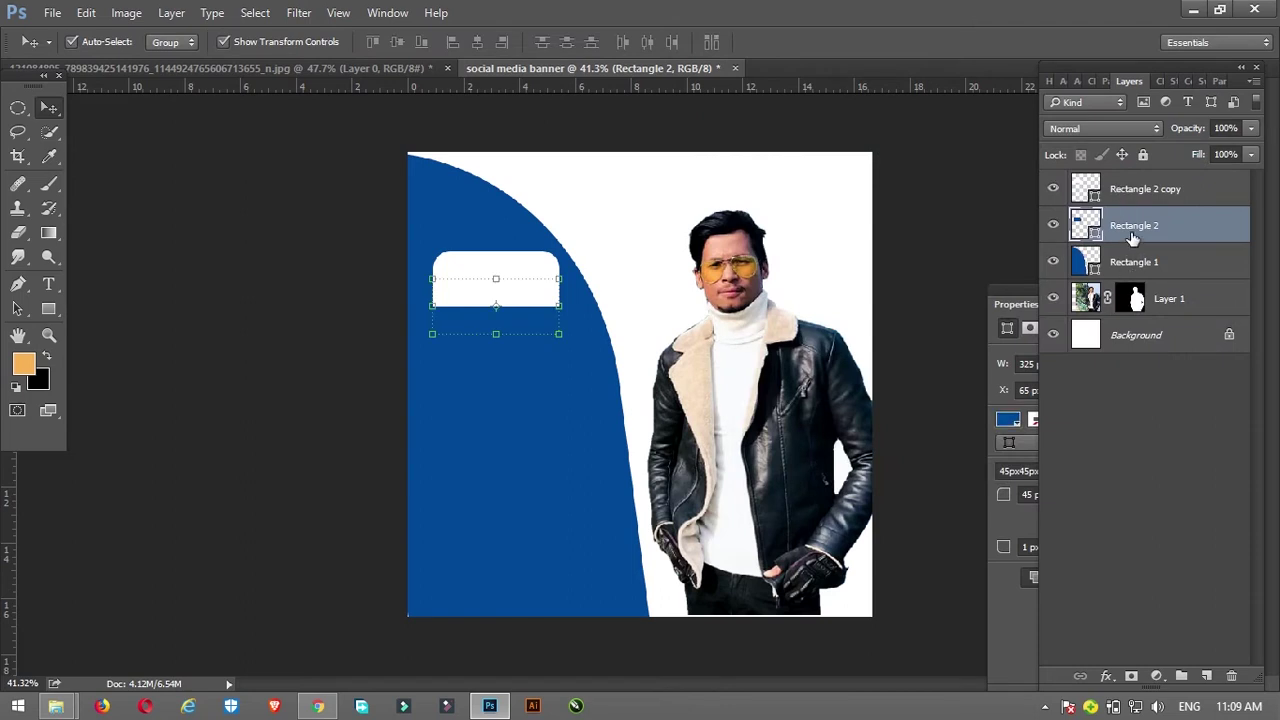
# - Add a Drop Shadow to Rectangle 2 with dark grey #1c1c1c colour
pyautogui.rightClick(1128, 228)
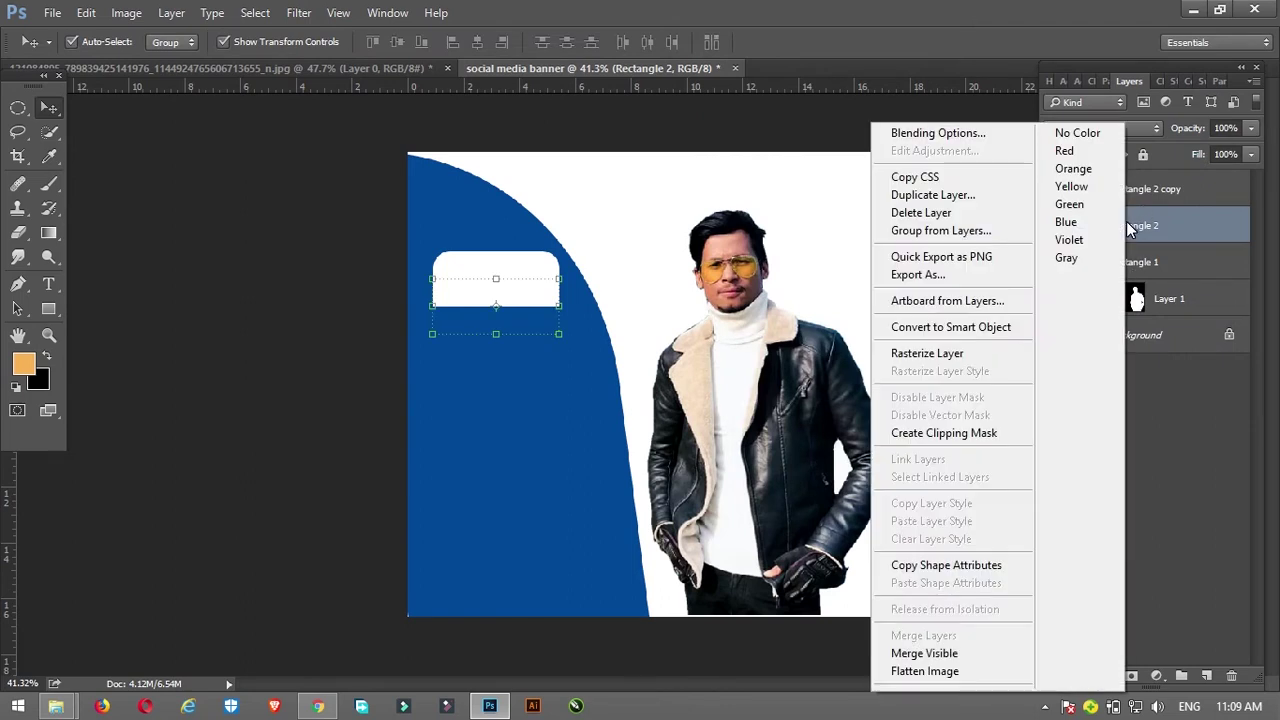
pyautogui.click(1163, 237)
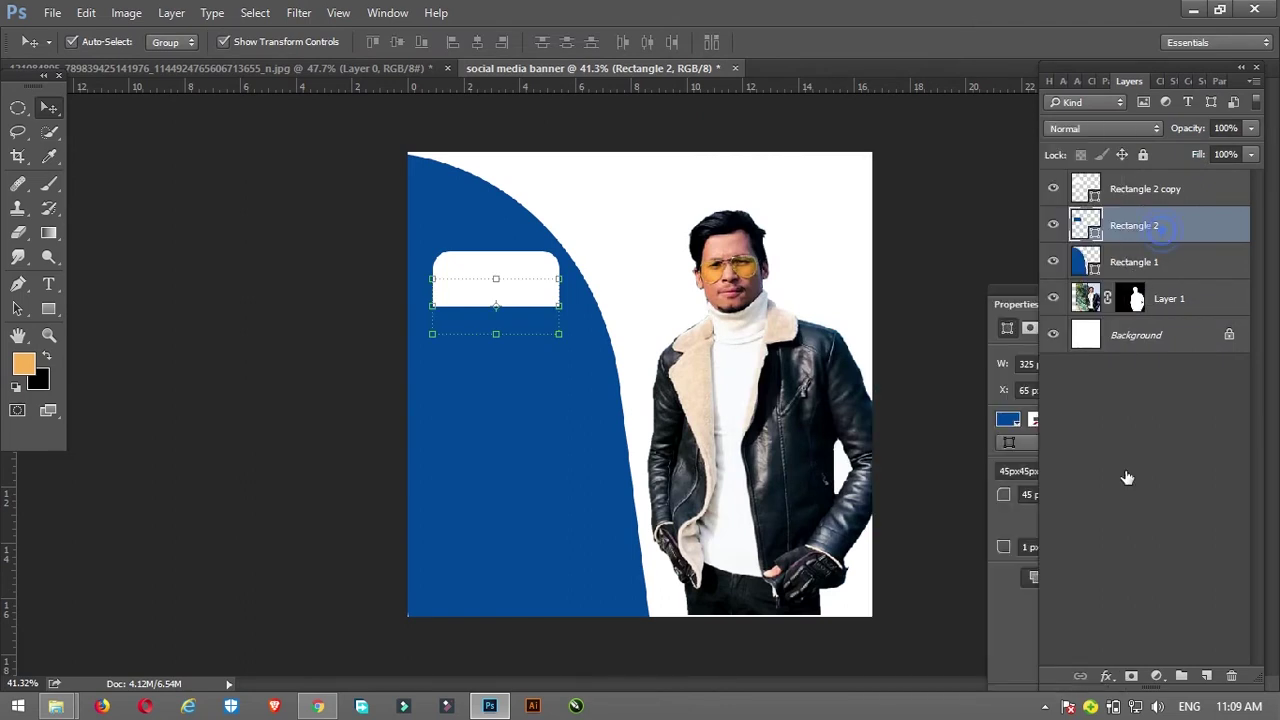
pyautogui.click(1107, 677)
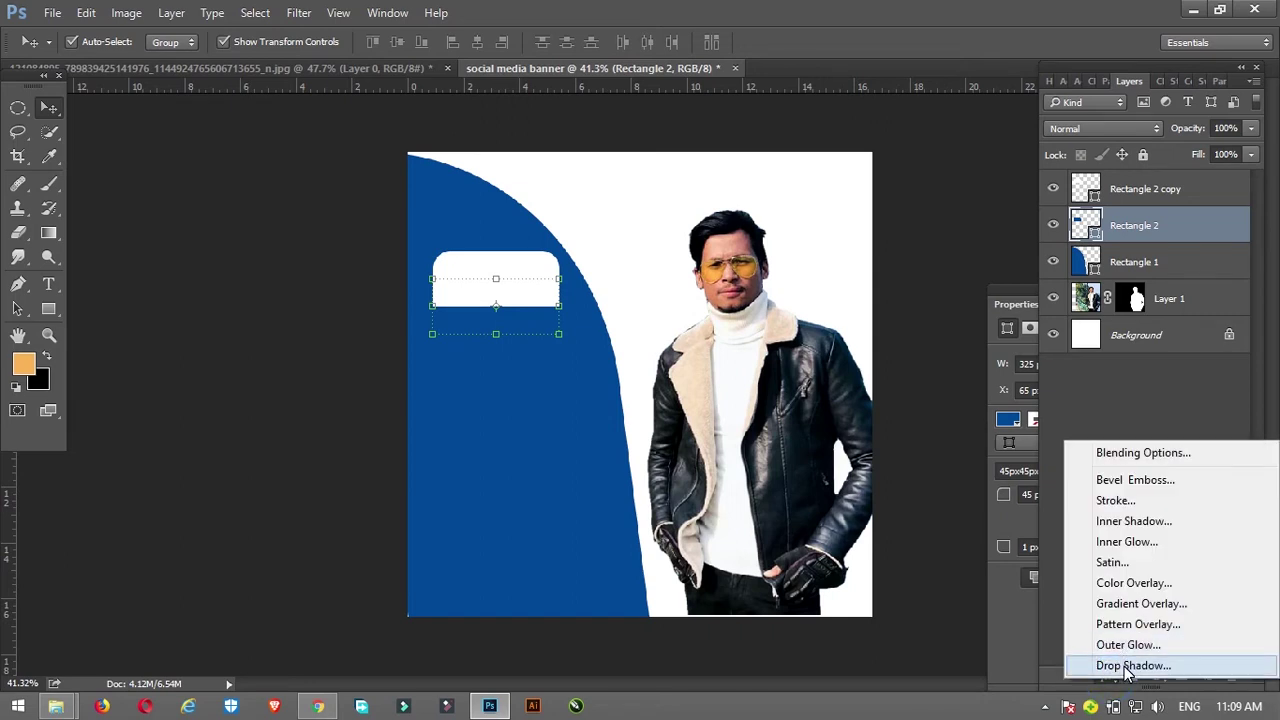
pyautogui.click(1128, 665)
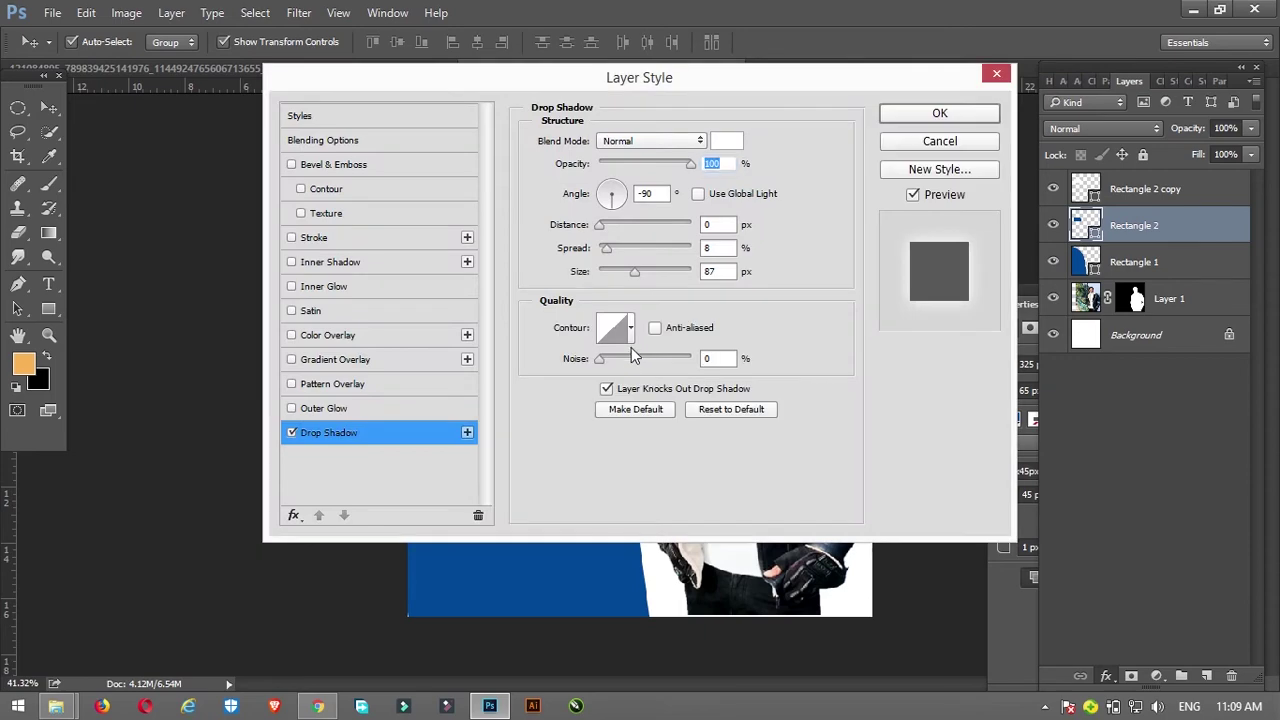
pyautogui.moveTo(580, 81); pyautogui.dragTo(922, 148)
pyautogui.click(1055, 209)
pyautogui.moveTo(820, 371); pyautogui.dragTo(702, 405)
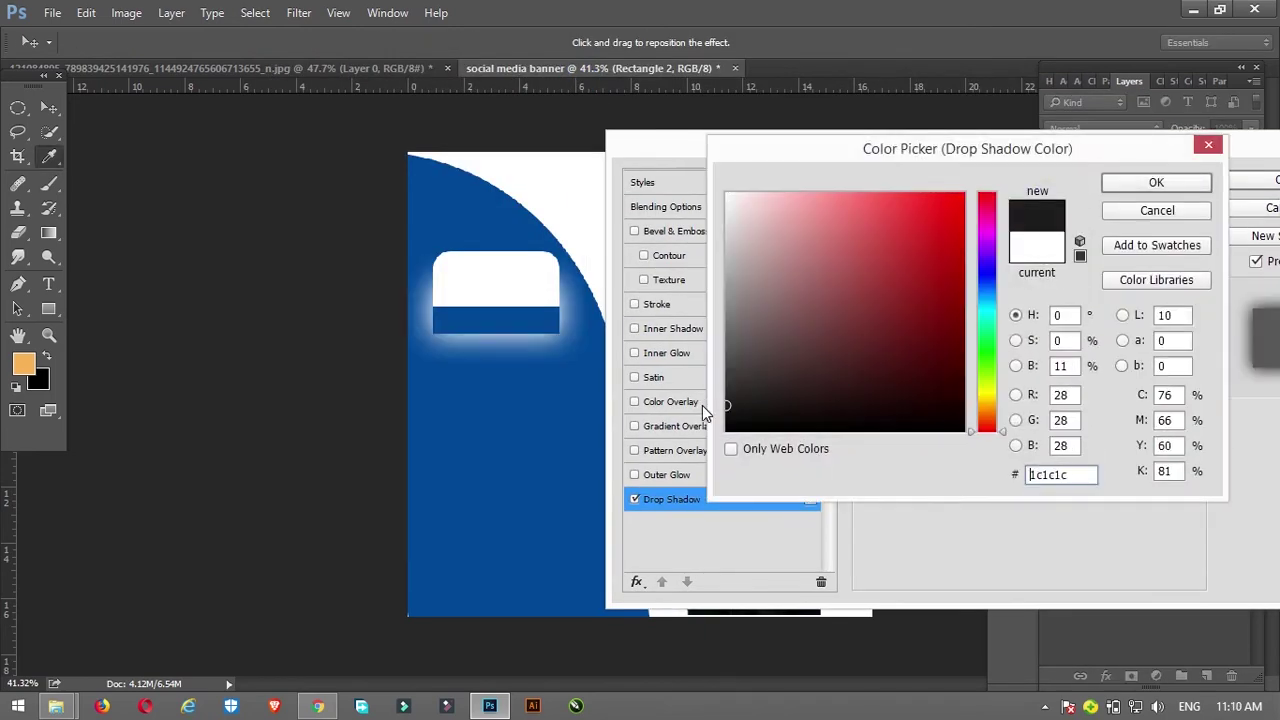
pyautogui.click(1134, 182)
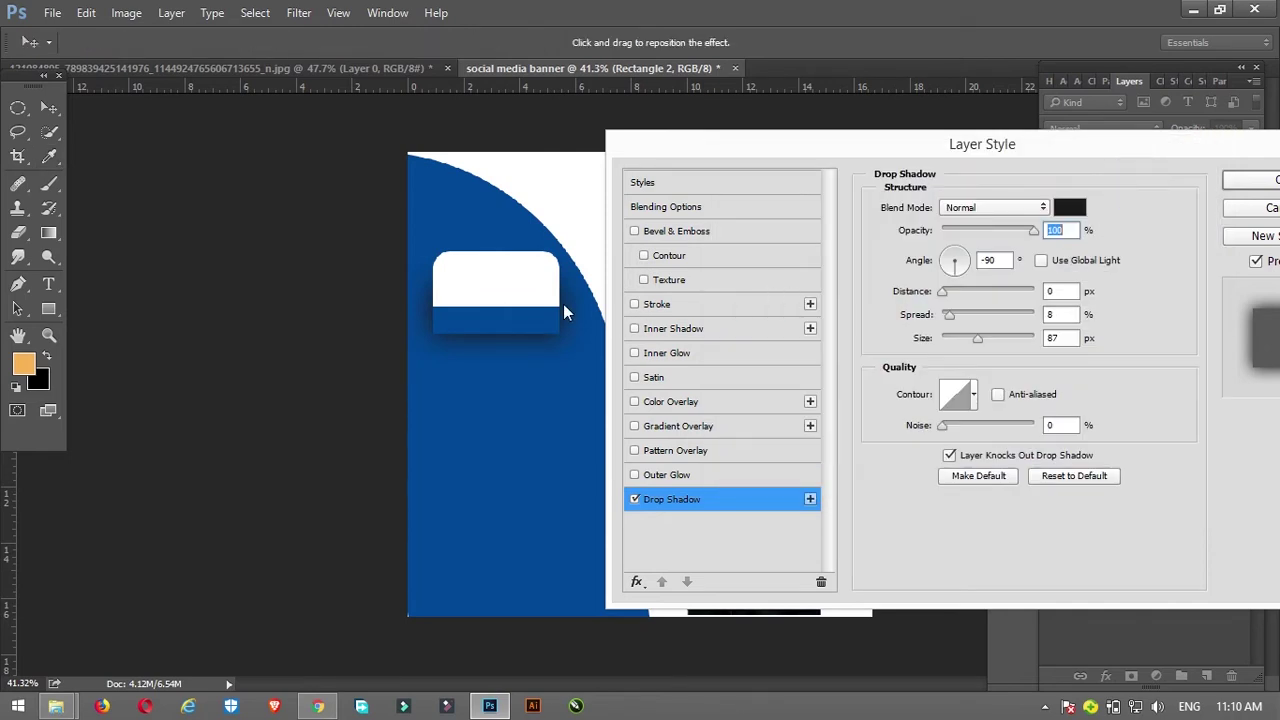
# - Set the shadow to -96° angle, 41 px distance, 8% spread and 5 px size
pyautogui.moveTo(503, 317); pyautogui.dragTo(502, 298)
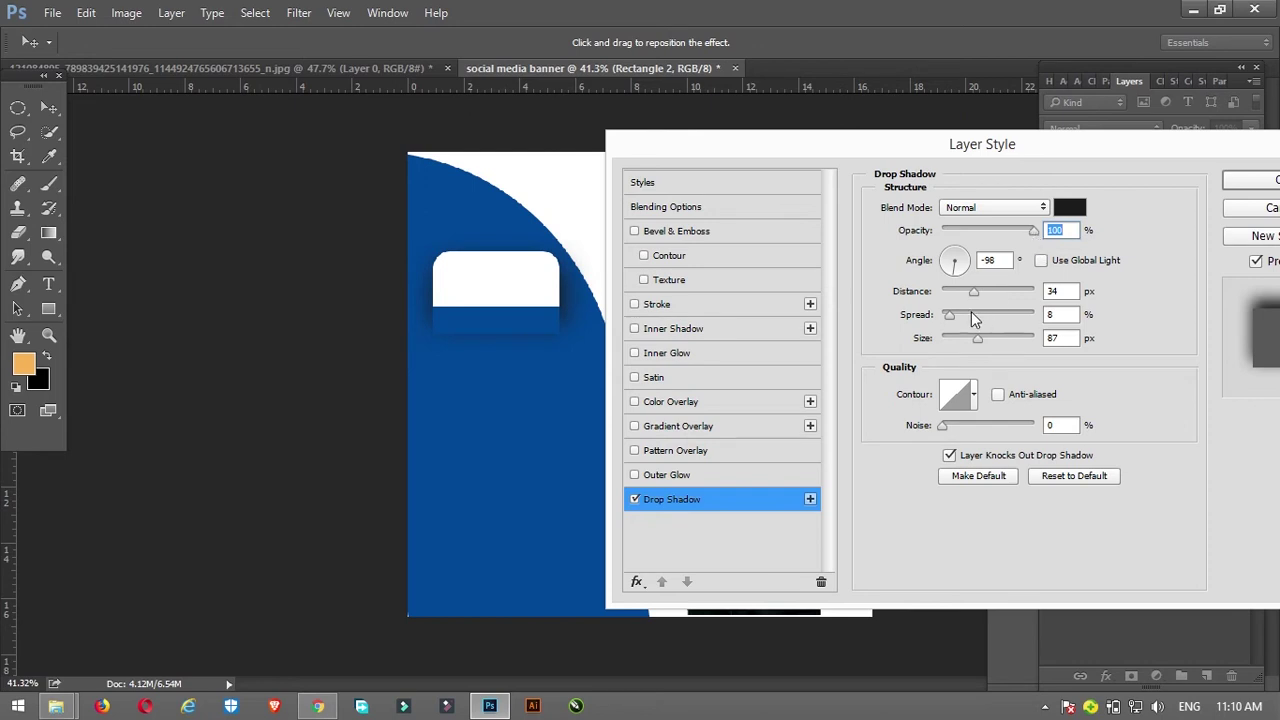
pyautogui.moveTo(973, 291); pyautogui.dragTo(941, 292)
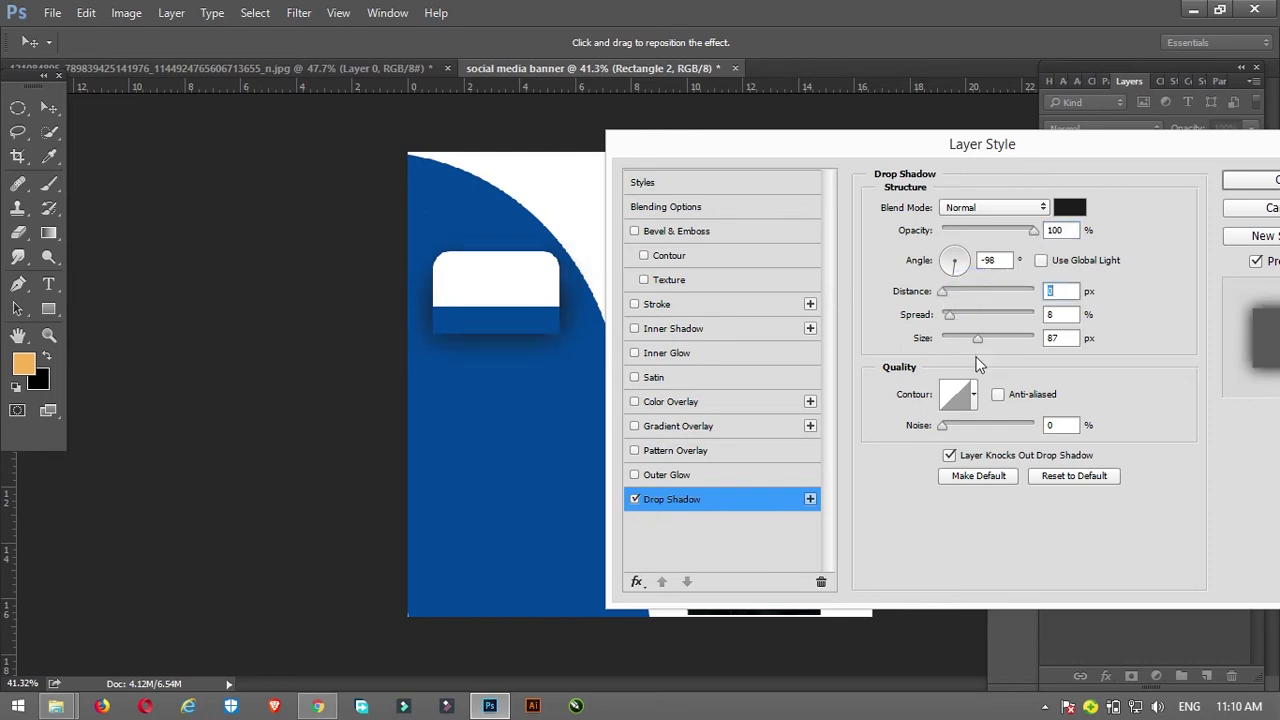
pyautogui.moveTo(978, 340); pyautogui.dragTo(945, 345)
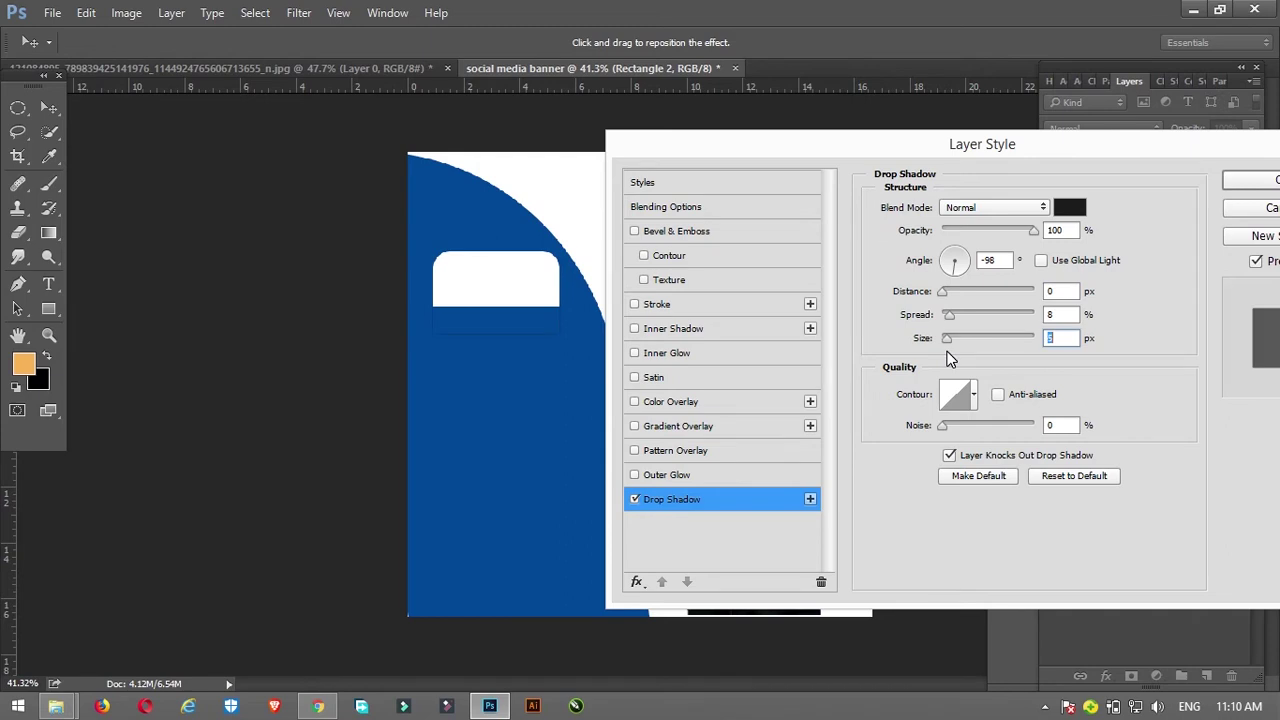
pyautogui.moveTo(956, 272); pyautogui.dragTo(958, 248)
pyautogui.moveTo(505, 303); pyautogui.dragTo(506, 281)
pyautogui.moveTo(506, 276); pyautogui.dragTo(505, 276)
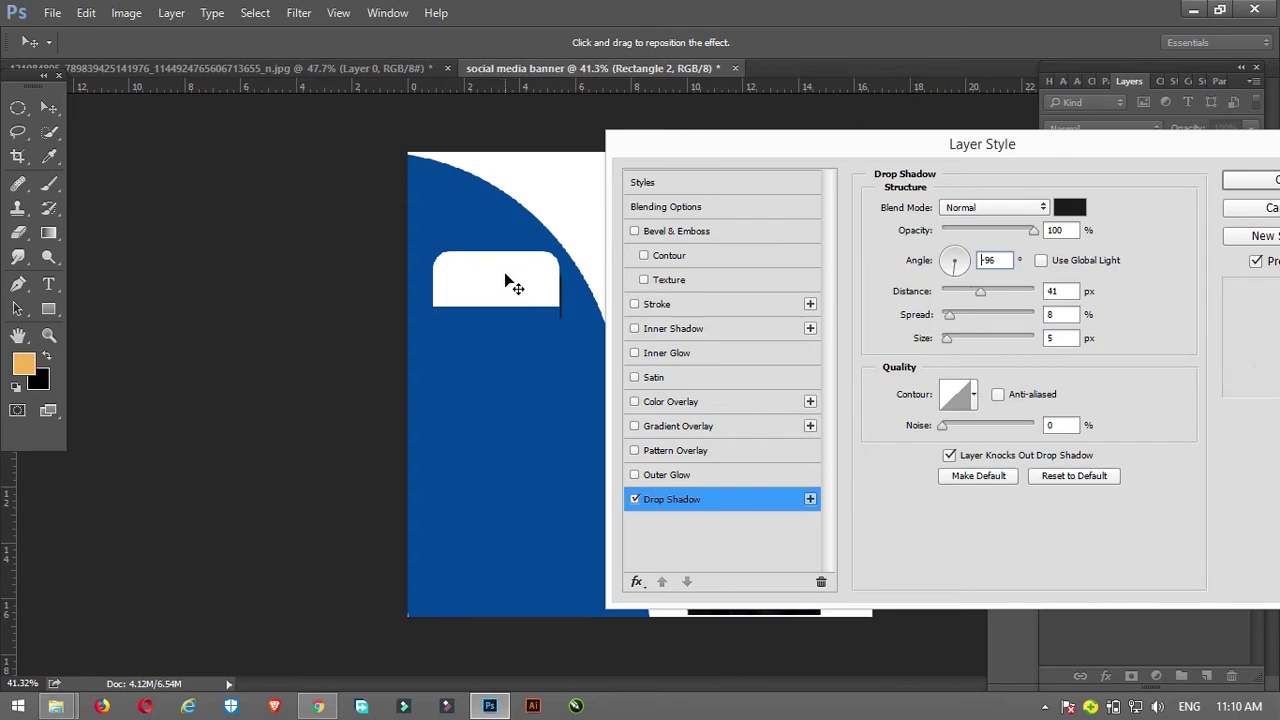
pyautogui.click(1255, 186)
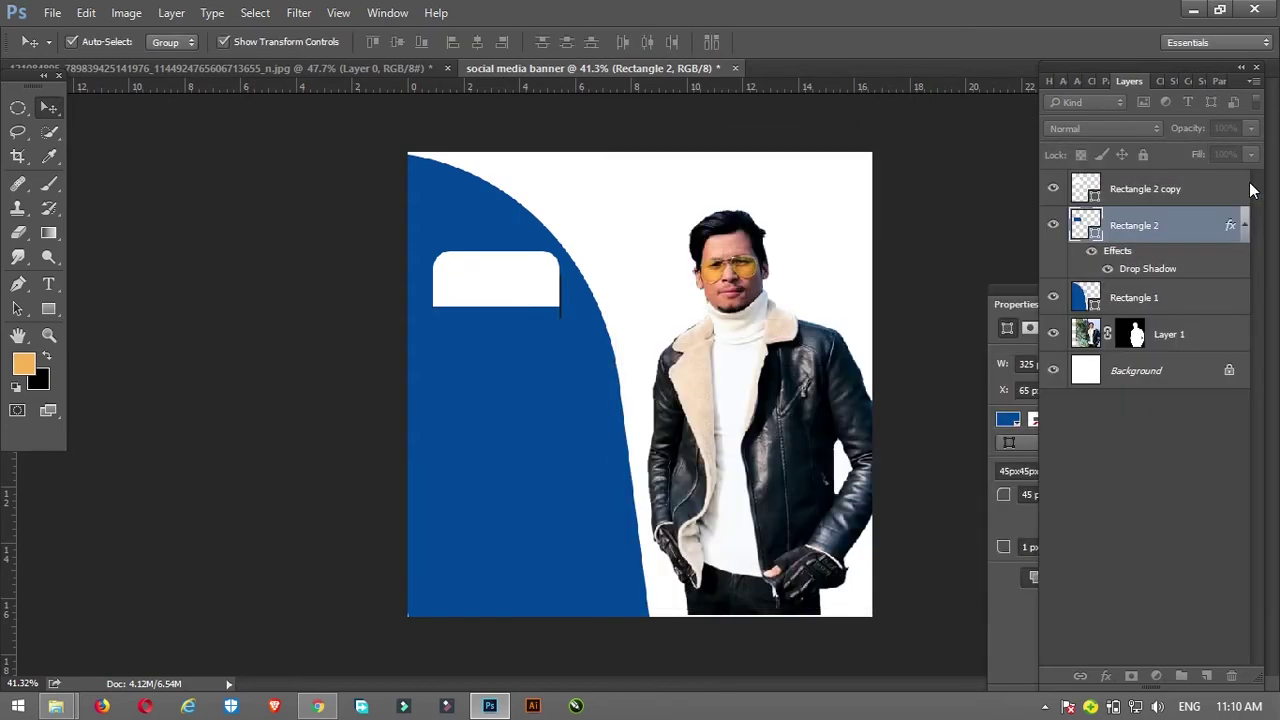
# - Move Rectangle 2 copy beneath Rectangle 2 and reopen Rectangle 2's Drop Shadow settings
pyautogui.click(1155, 190)
pyautogui.moveTo(1152, 201); pyautogui.dragTo(1152, 263)
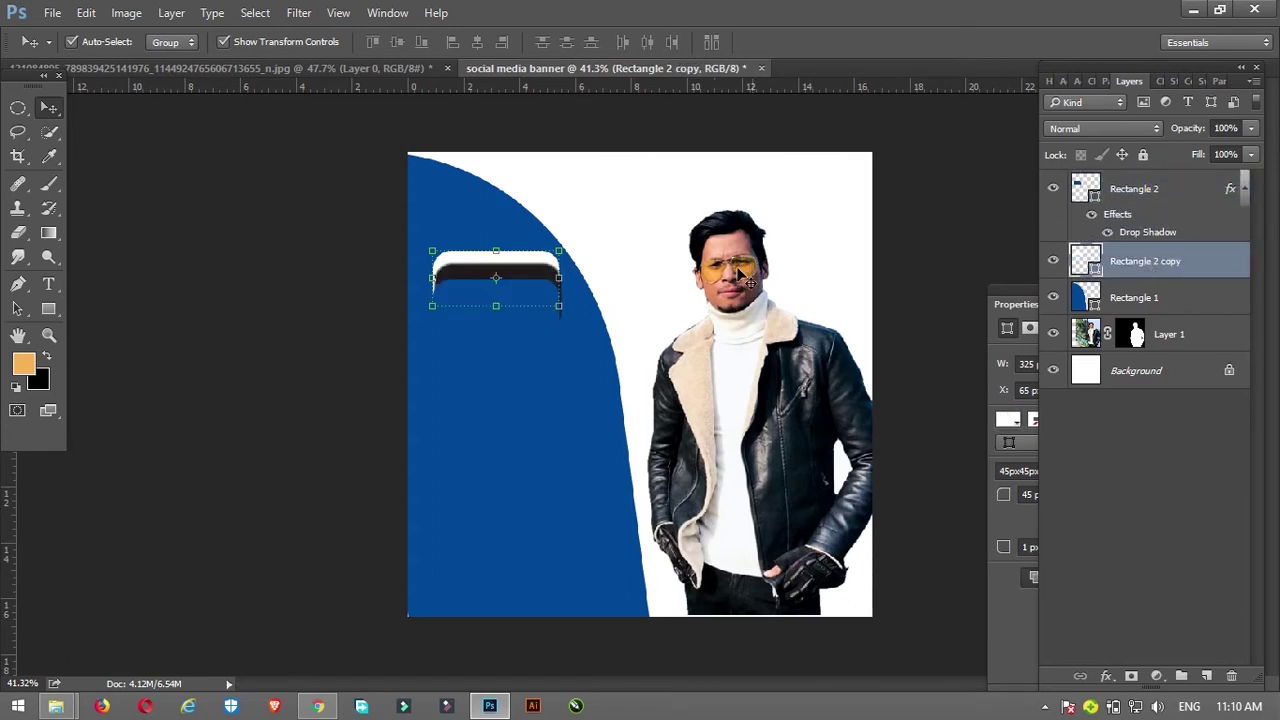
pyautogui.click(1133, 200)
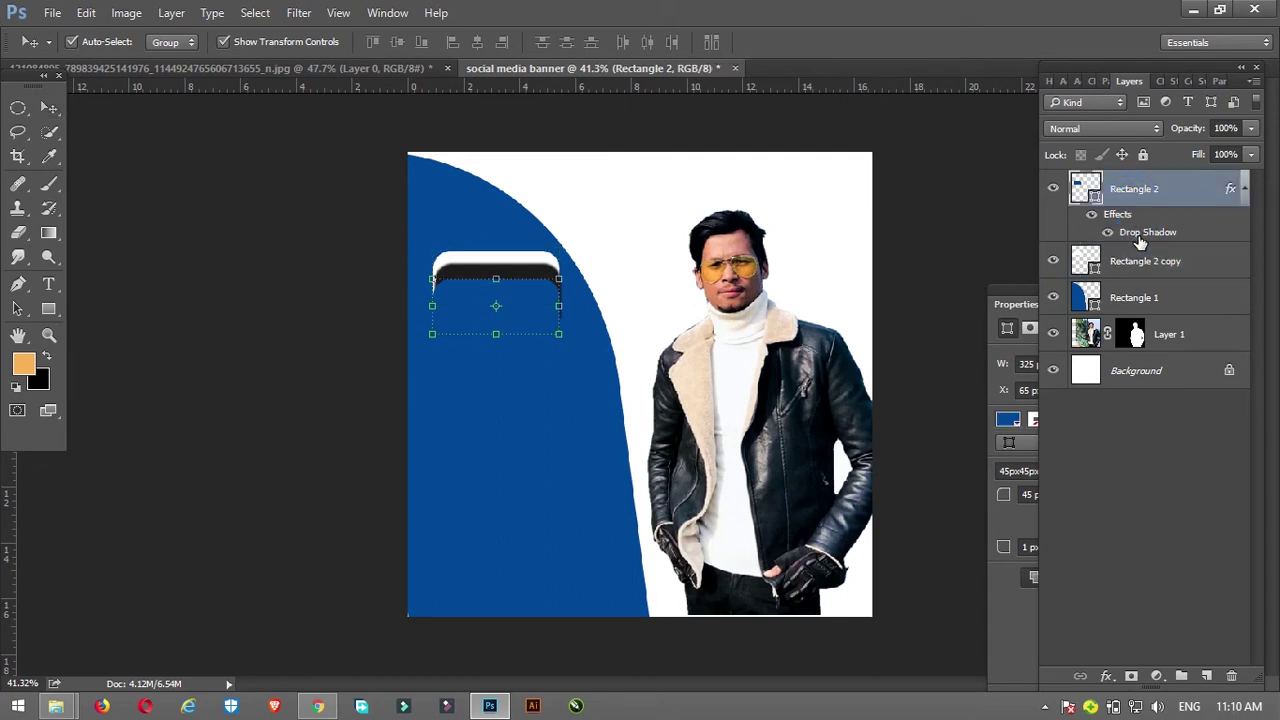
pyautogui.doubleClick(1140, 232)
pyautogui.moveTo(805, 76)
pyautogui.mouseDown()
pyautogui.moveTo(955, 92)
pyautogui.moveTo(1135, 76)
pyautogui.mouseUp()
pyautogui.moveTo(550, 276)
pyautogui.mouseDown()
pyautogui.moveTo(526, 272)
pyautogui.moveTo(524, 285)
pyautogui.mouseUp()
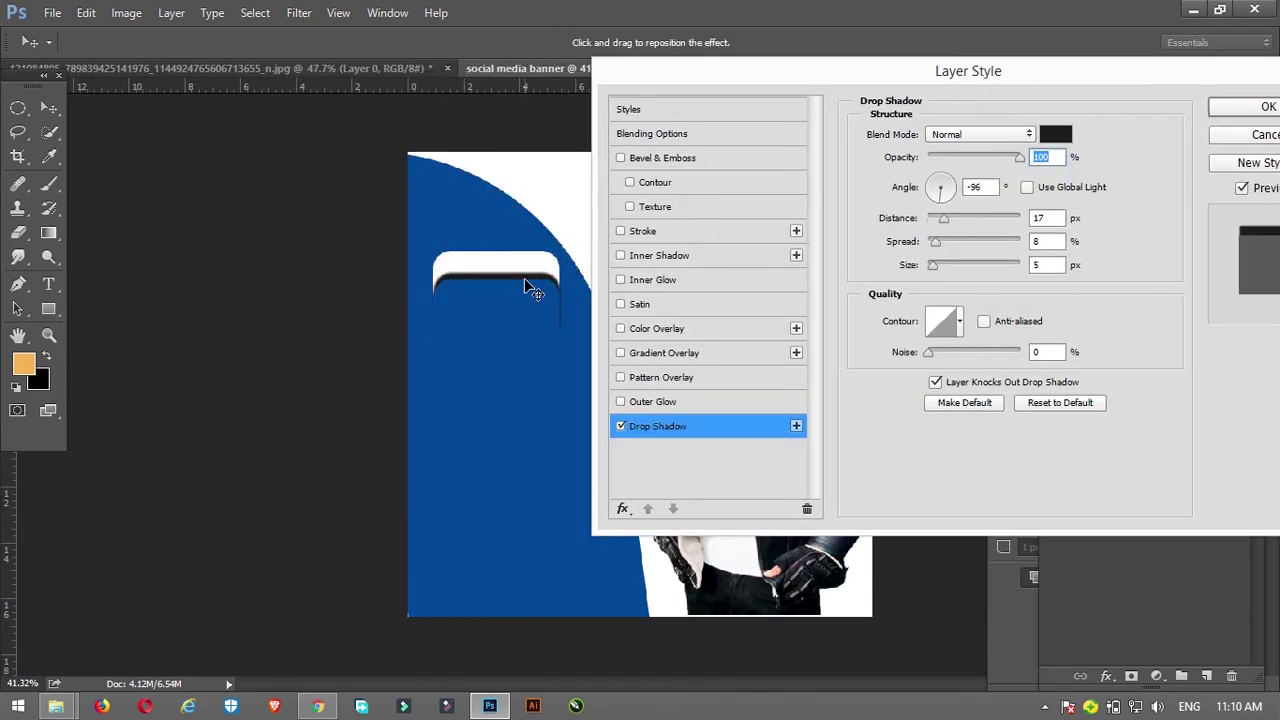
# - Apply Rectangle 2's shadow at 70% opacity, 17 px distance, 0% spread and 24 px size
pyautogui.moveTo(1015, 165); pyautogui.dragTo(993, 172)
pyautogui.moveTo(935, 243); pyautogui.dragTo(960, 247)
pyautogui.moveTo(936, 243)
pyautogui.mouseDown()
pyautogui.moveTo(923, 246)
pyautogui.moveTo(942, 267)
pyautogui.mouseUp()
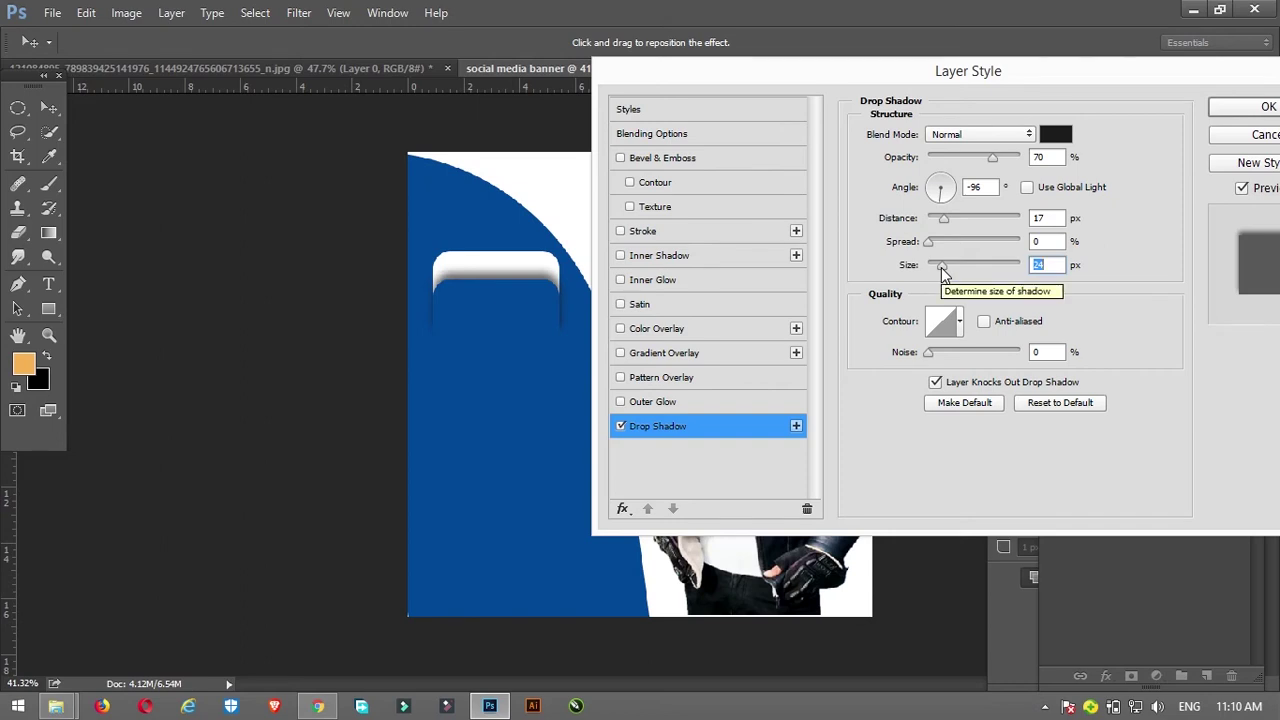
pyautogui.click(1238, 107)
pyautogui.click(524, 317)
# - Widen the blue rectangle on both sides and move it lower on the banner
pyautogui.moveTo(557, 306); pyautogui.dragTo(573, 307)
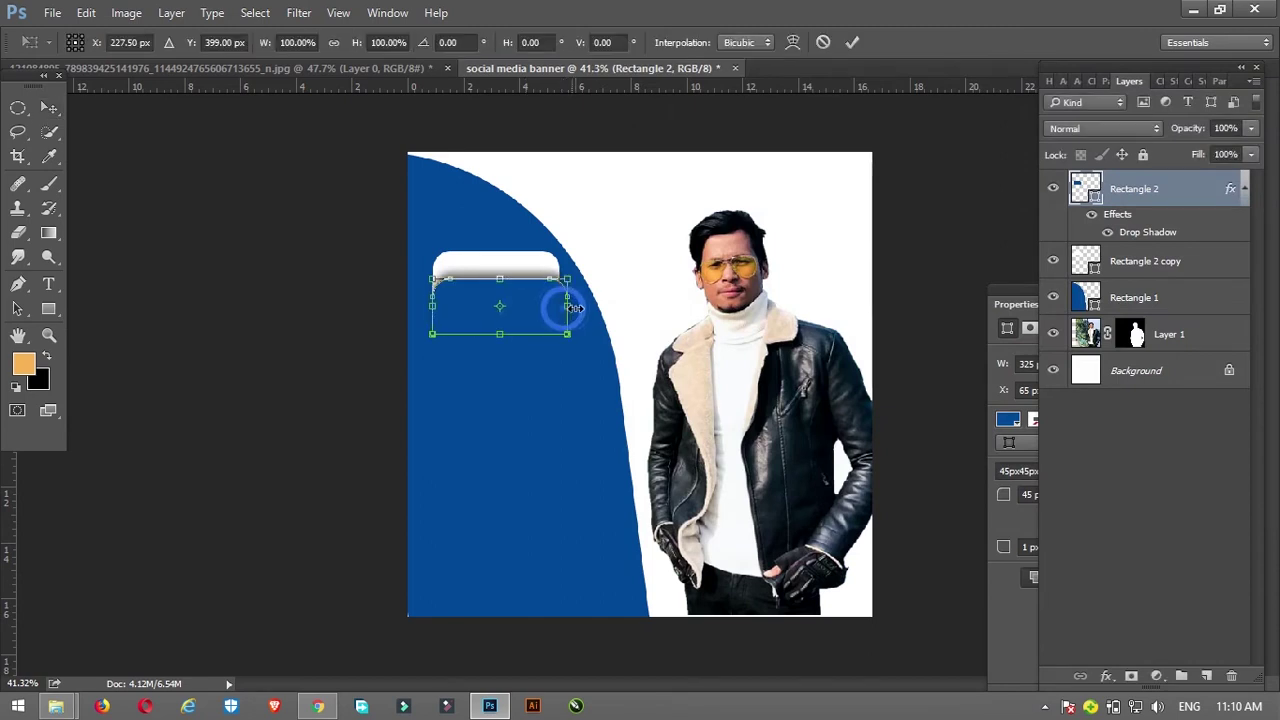
pyautogui.moveTo(432, 307); pyautogui.dragTo(423, 313)
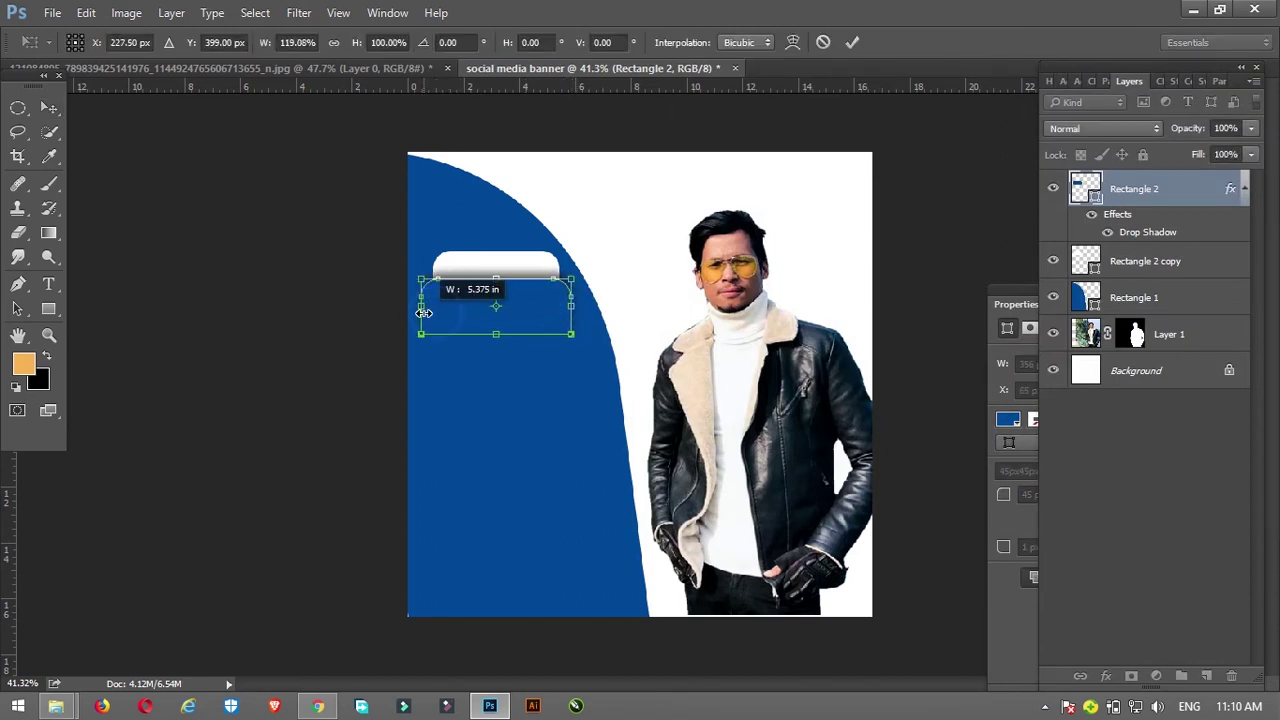
pyautogui.moveTo(520, 304); pyautogui.dragTo(524, 331)
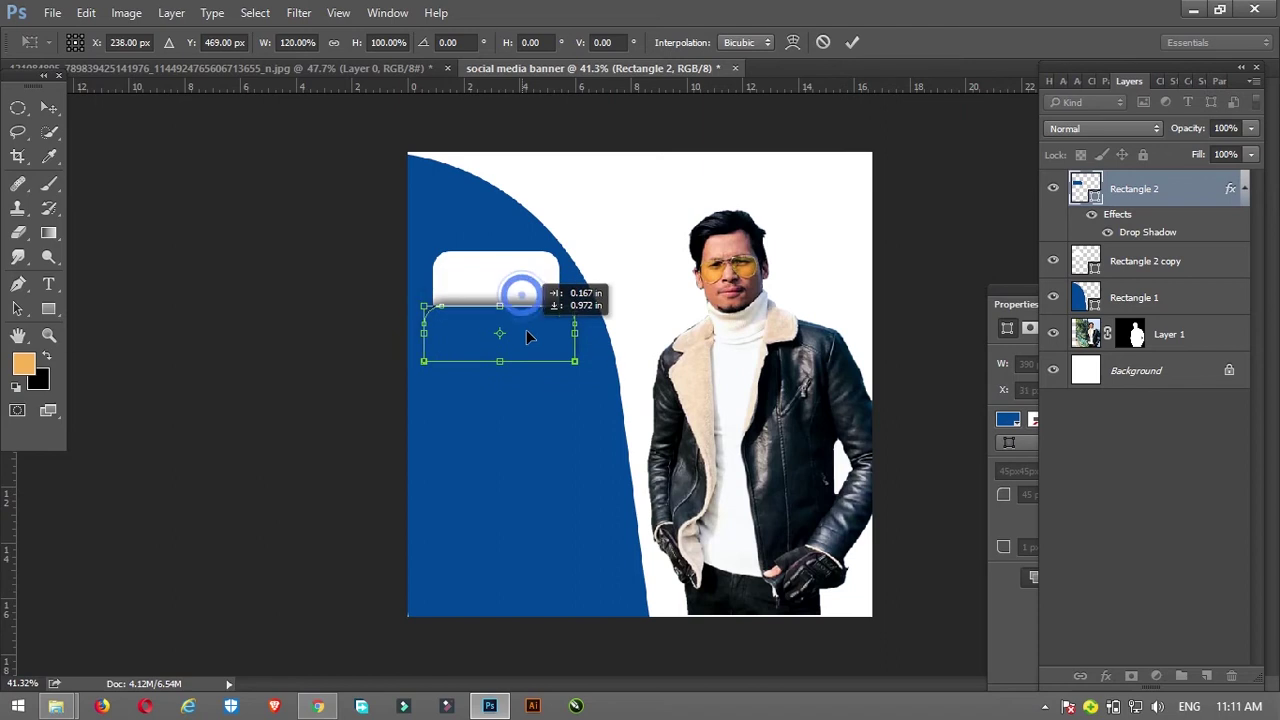
pyautogui.click(349, 270)
# - Move the white copy down and stretch it to about 152.8% height
pyautogui.moveTo(518, 277); pyautogui.dragTo(523, 289)
pyautogui.click(337, 243)
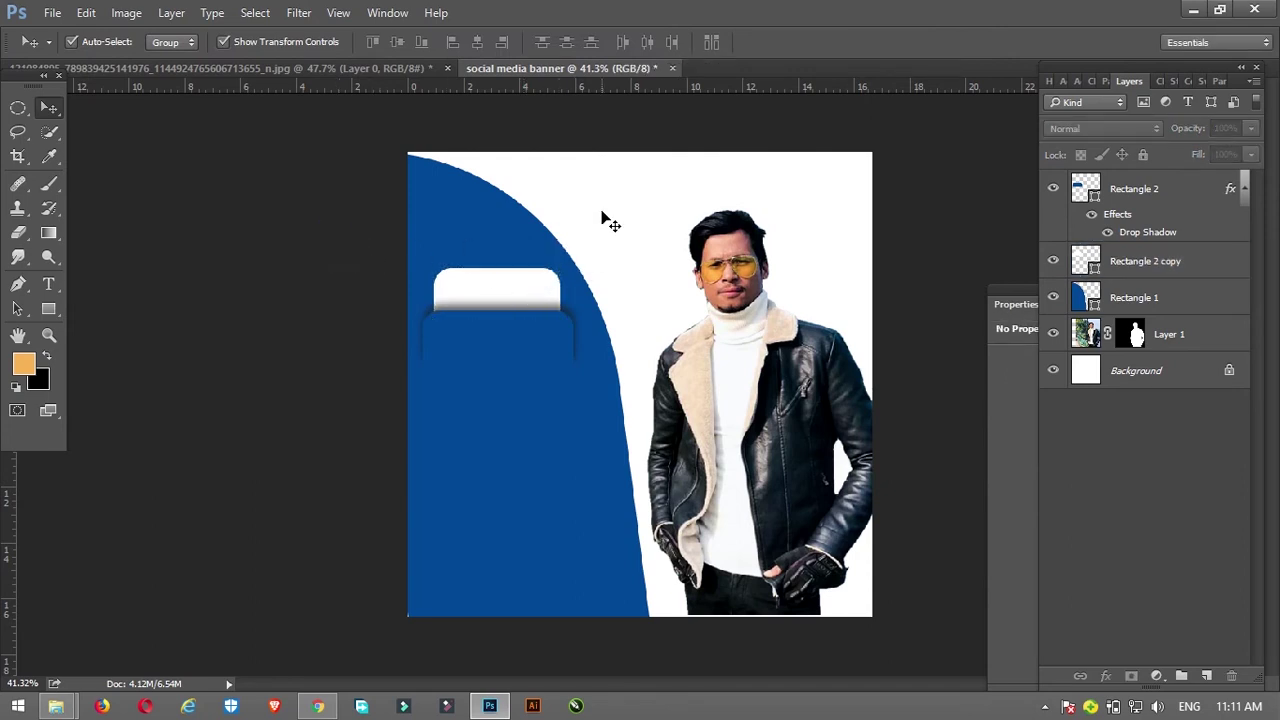
pyautogui.click(530, 278)
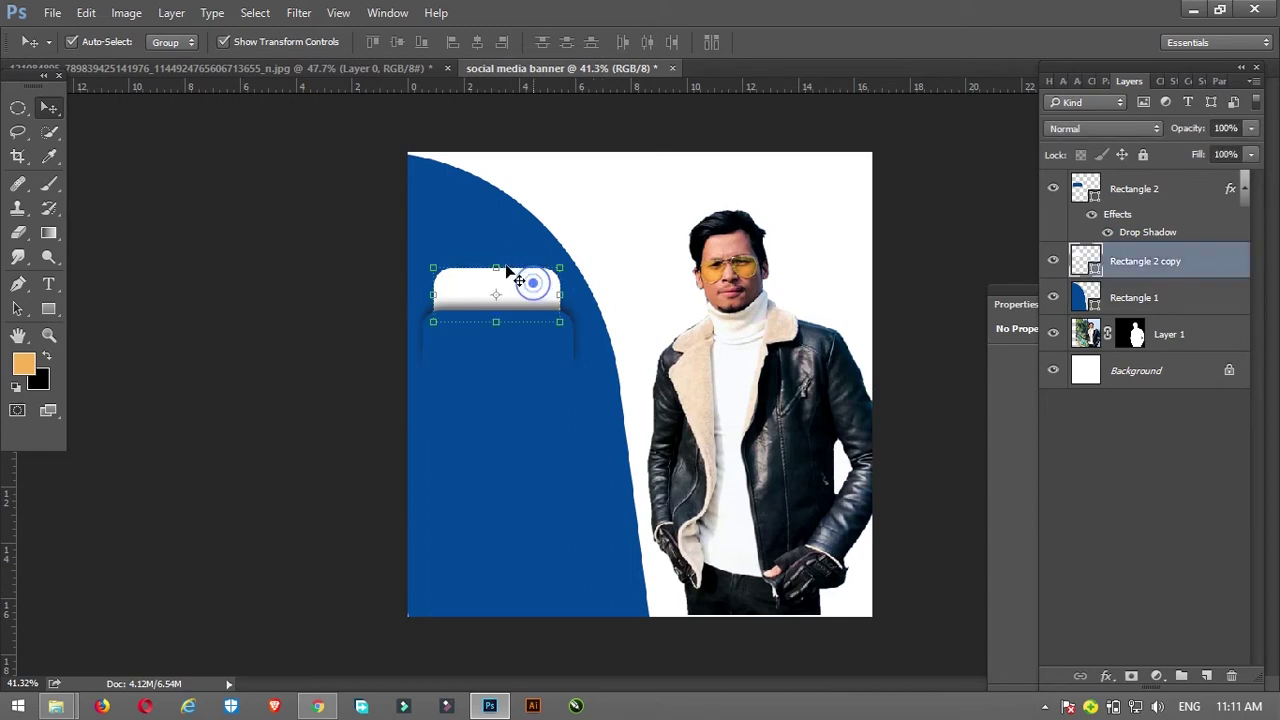
pyautogui.click(497, 266)
pyautogui.moveTo(497, 243); pyautogui.dragTo(497, 235)
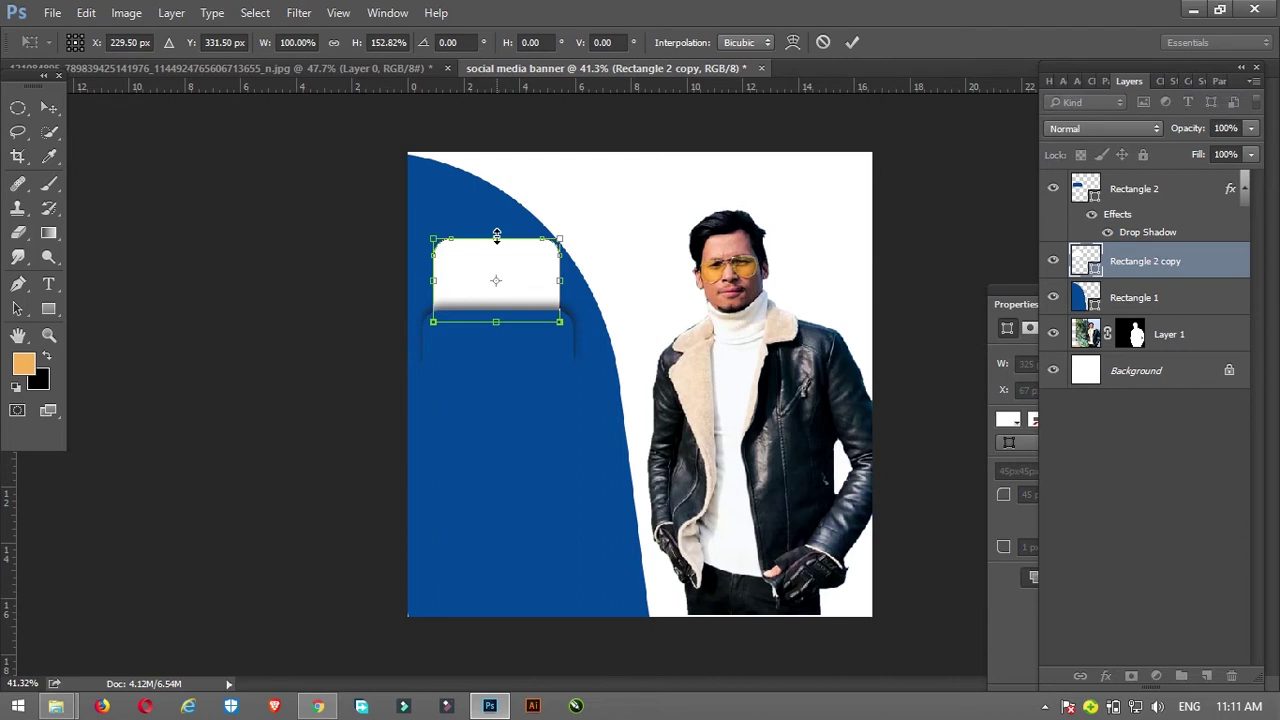
pyautogui.click(346, 286)
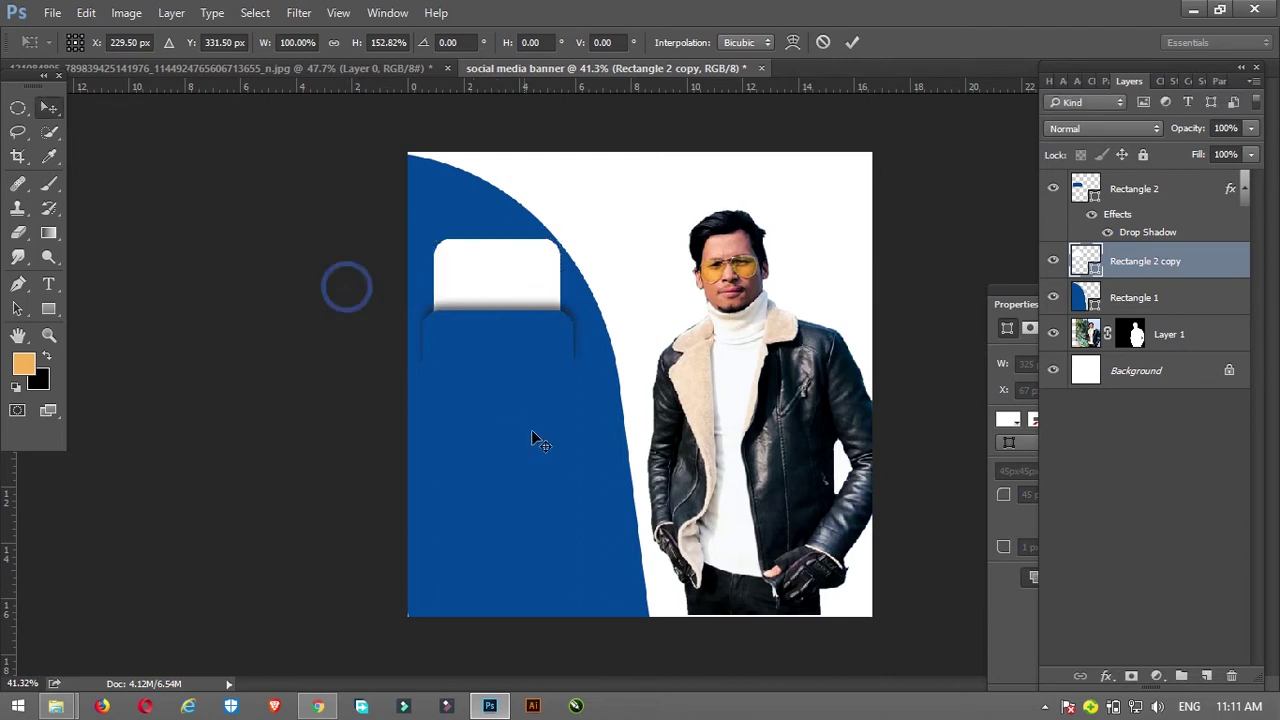
pyautogui.click(530, 335)
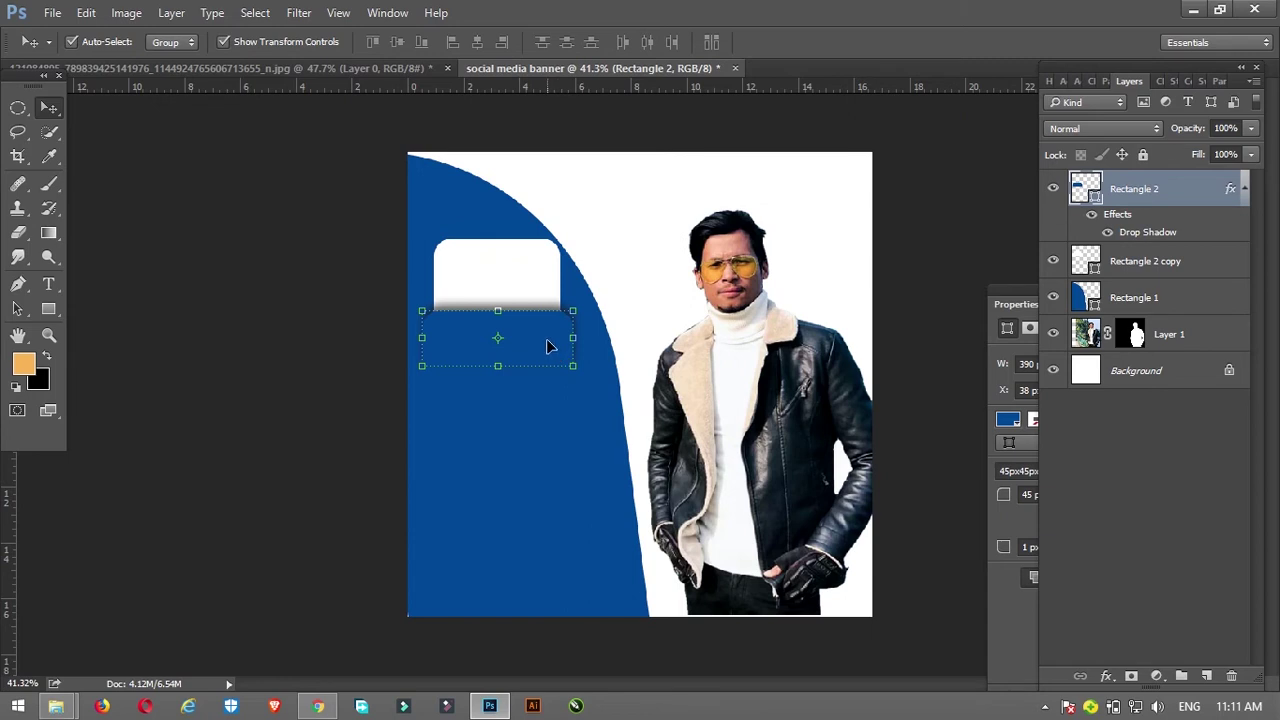
pyautogui.moveTo(545, 340); pyautogui.dragTo(803, 540)
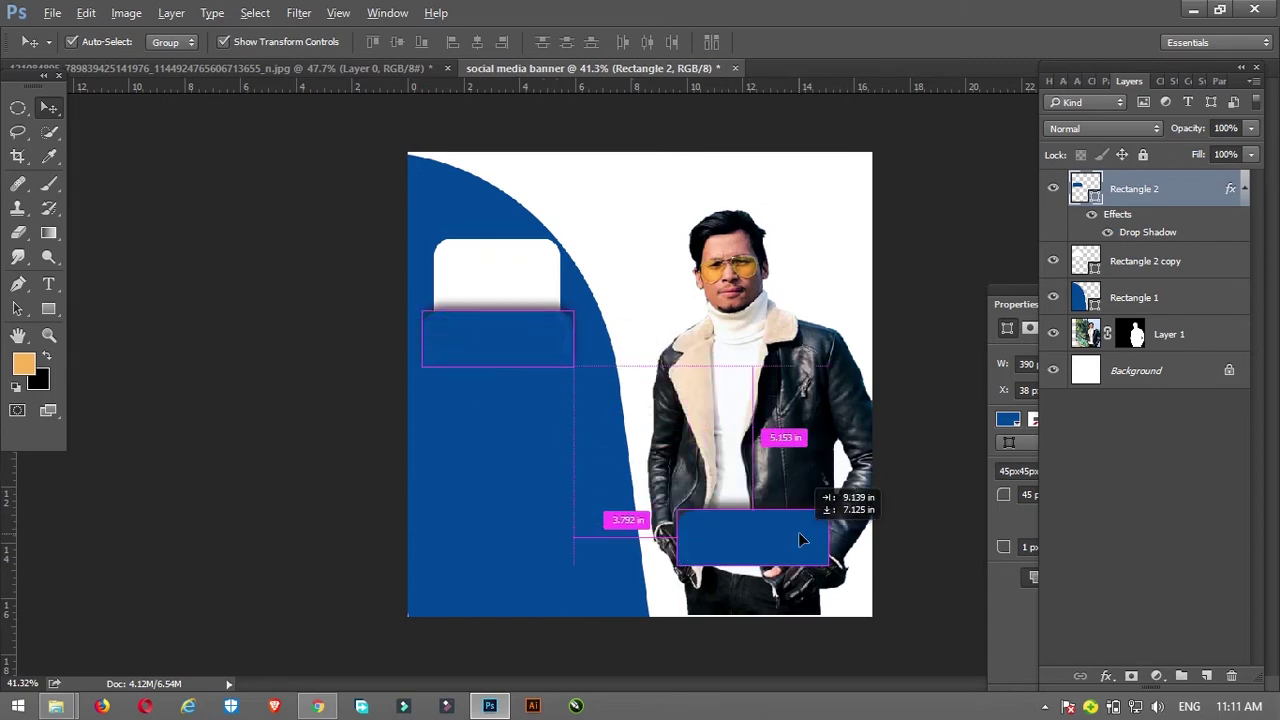
# - Drop the rectangle copy on the man's waist and round its top-right corner to 50 px
pyautogui.moveTo(803, 540); pyautogui.dragTo(805, 538)
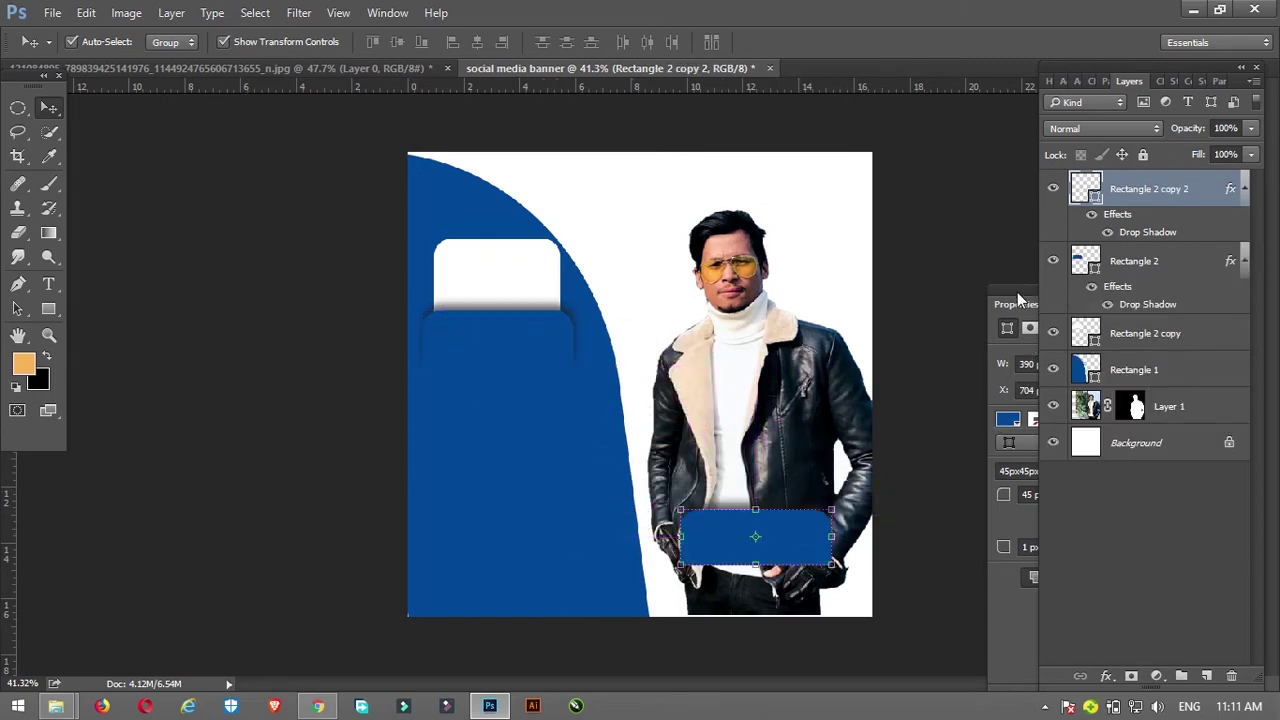
pyautogui.click(1017, 292)
pyautogui.moveTo(1159, 500); pyautogui.dragTo(1153, 510)
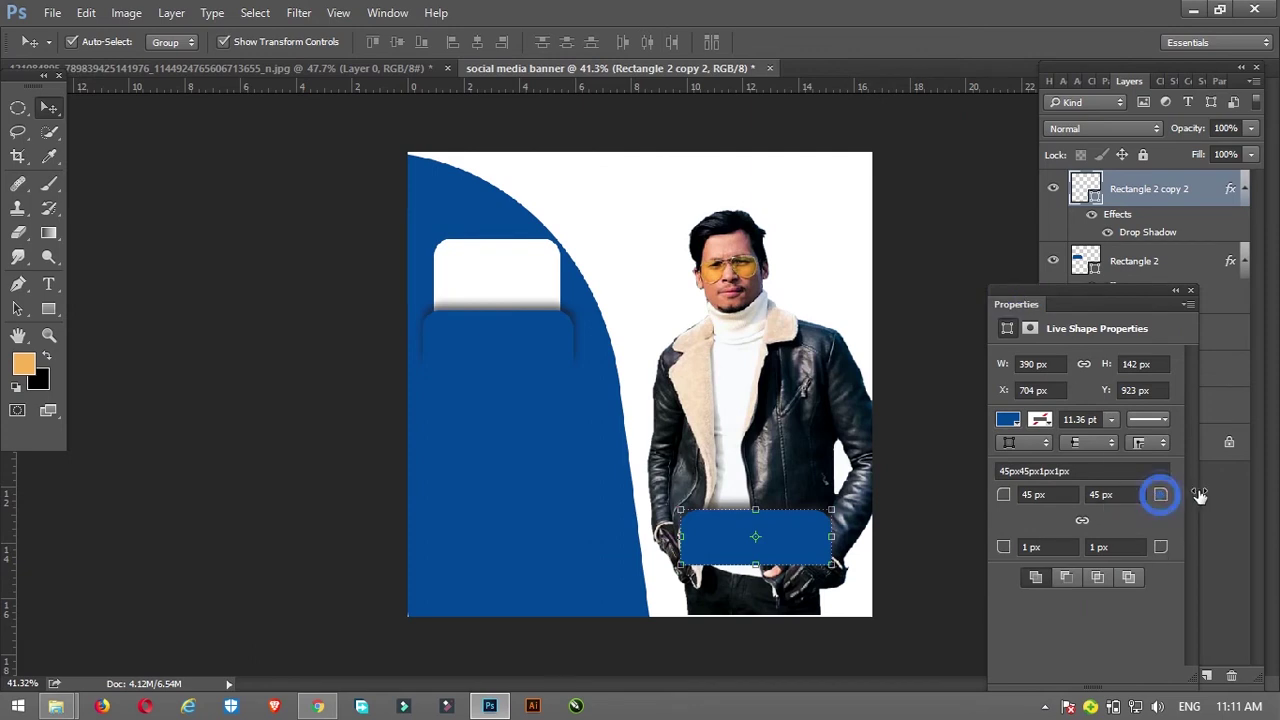
pyautogui.click(1080, 520)
pyautogui.moveTo(1161, 495); pyautogui.dragTo(1187, 497)
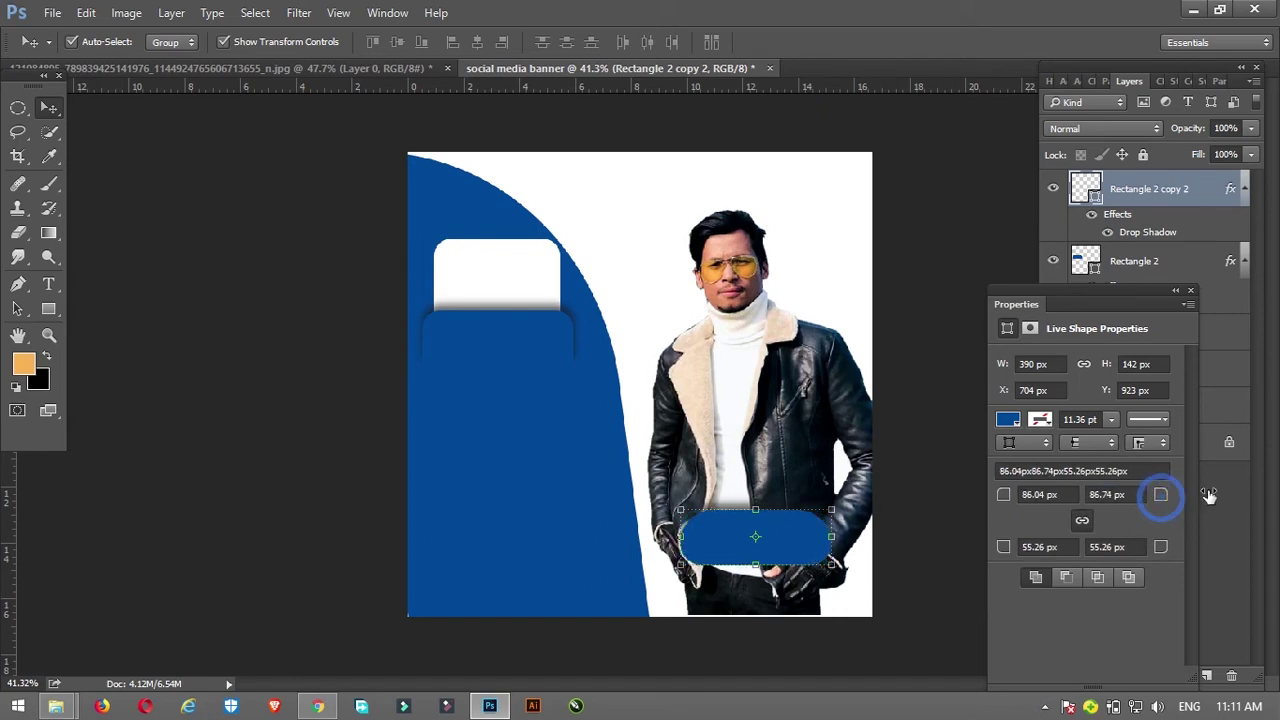
pyautogui.click(1128, 494)
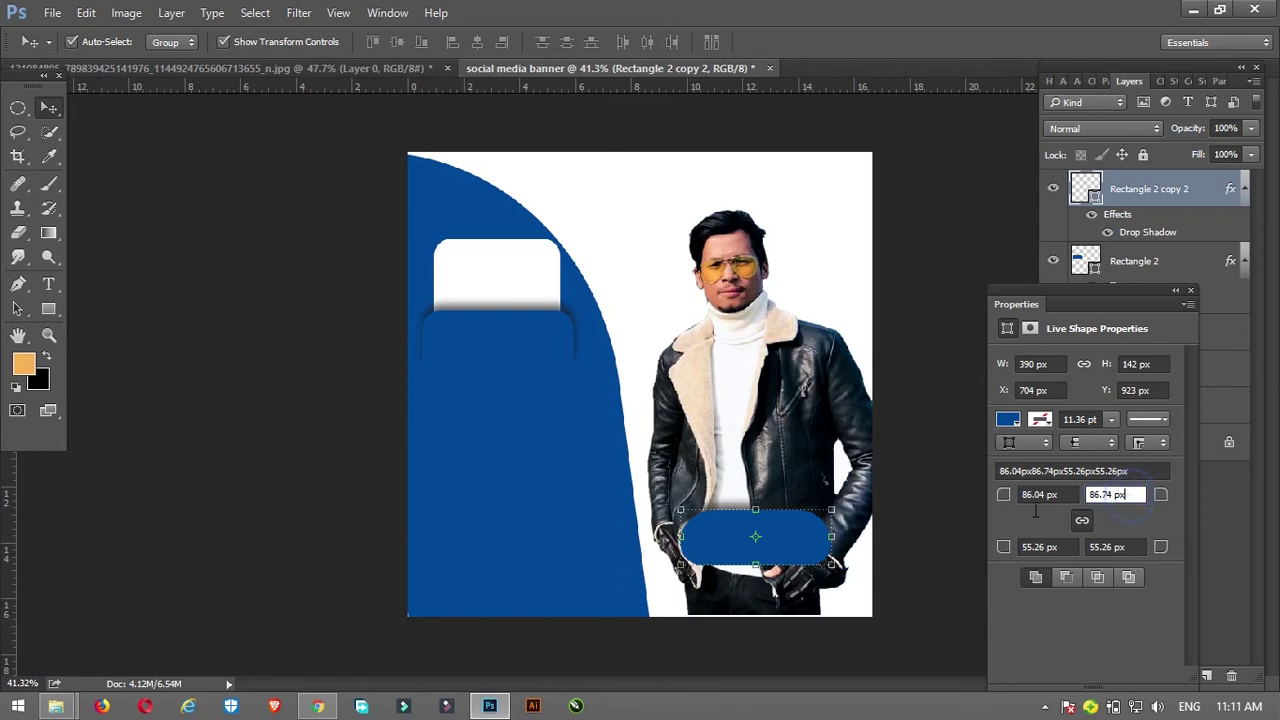
pyautogui.moveTo(1087, 495); pyautogui.dragTo(1141, 502)
pyautogui.write('50')
pyautogui.press('Return')
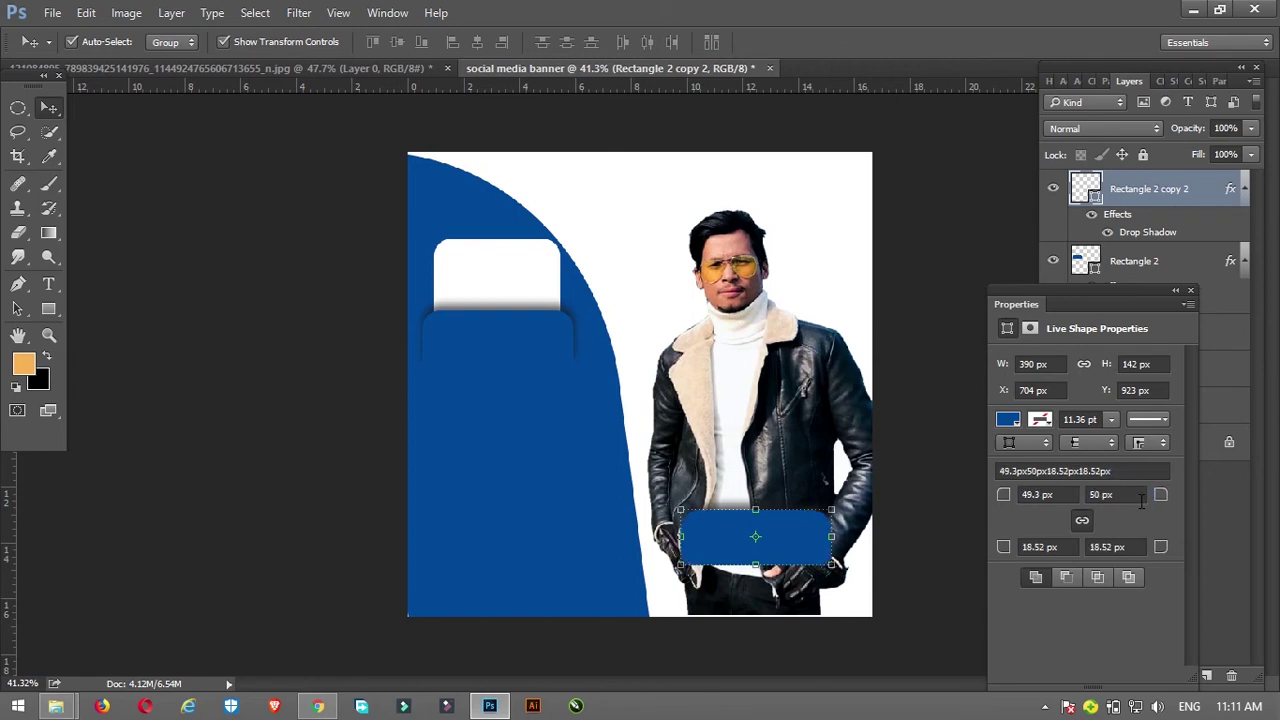
# - Give the top-left, bottom-left and bottom-right corners a 50 px radius too
pyautogui.click(1070, 495)
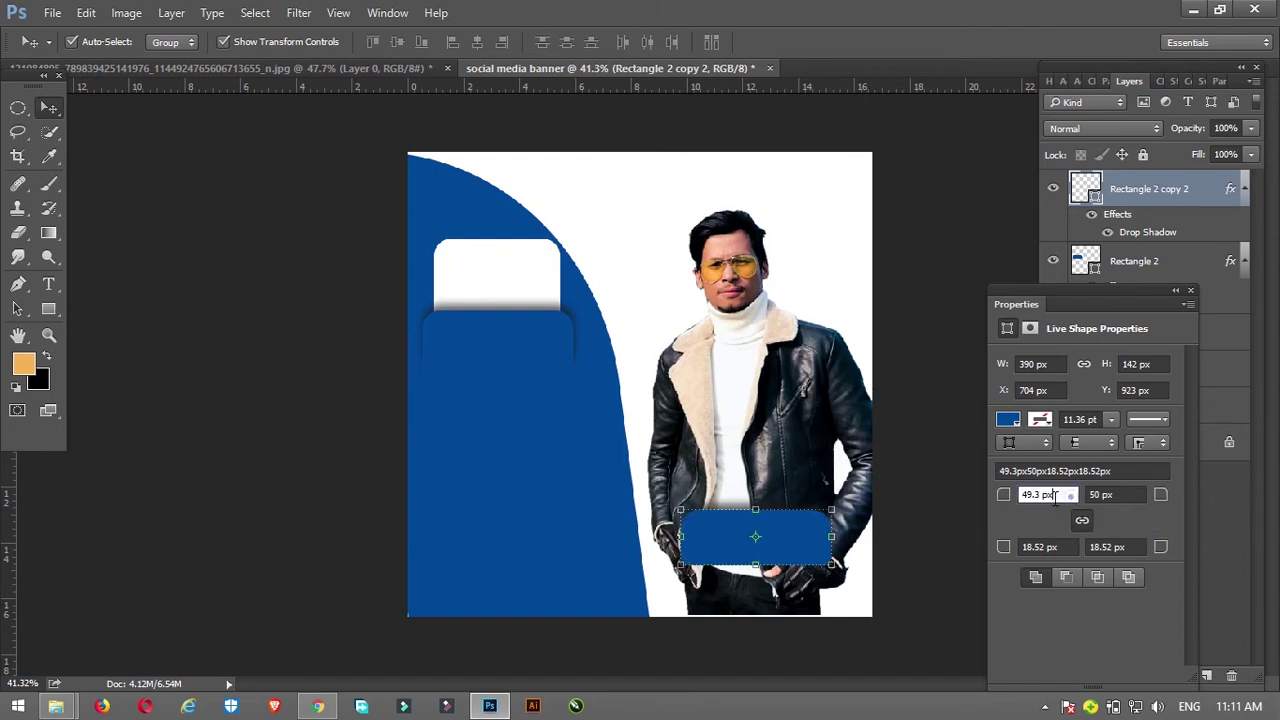
pyautogui.write('50')
pyautogui.click(1062, 548)
pyautogui.write('50')
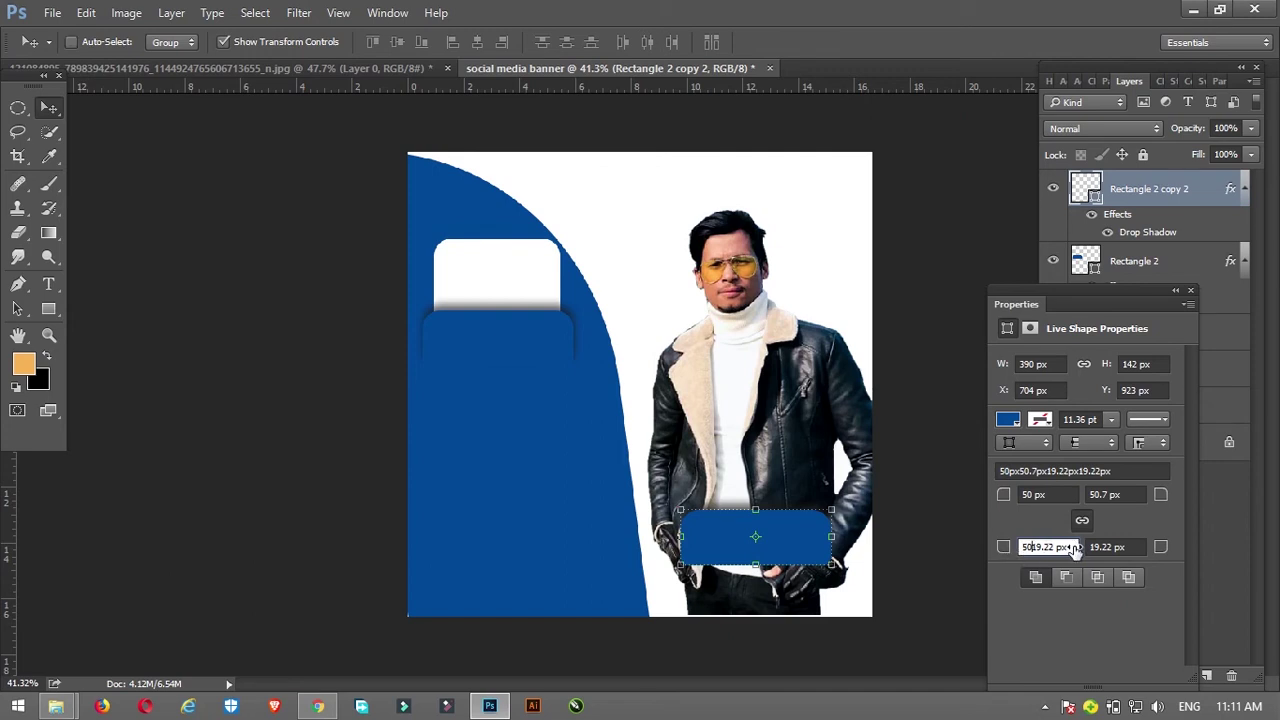
pyautogui.hotkey('ctrl', 'a')
pyautogui.press('BackSpace')
pyautogui.press('Tab')
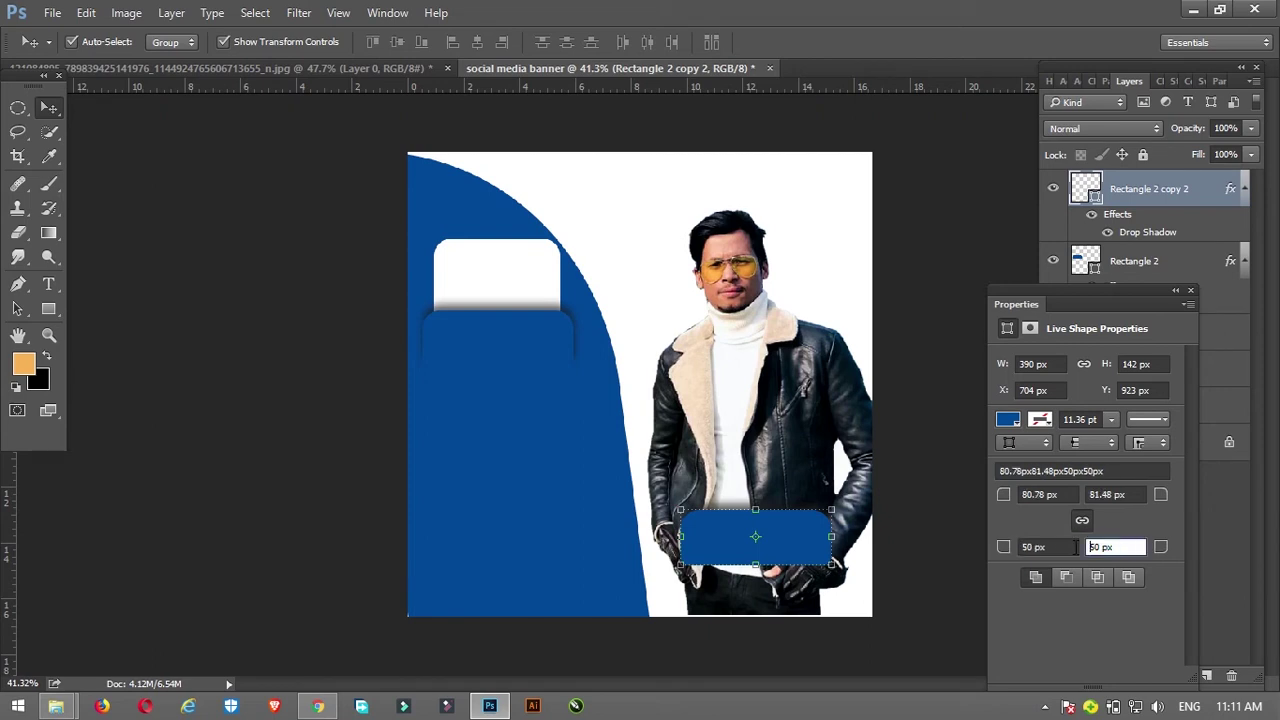
pyautogui.press('Return')
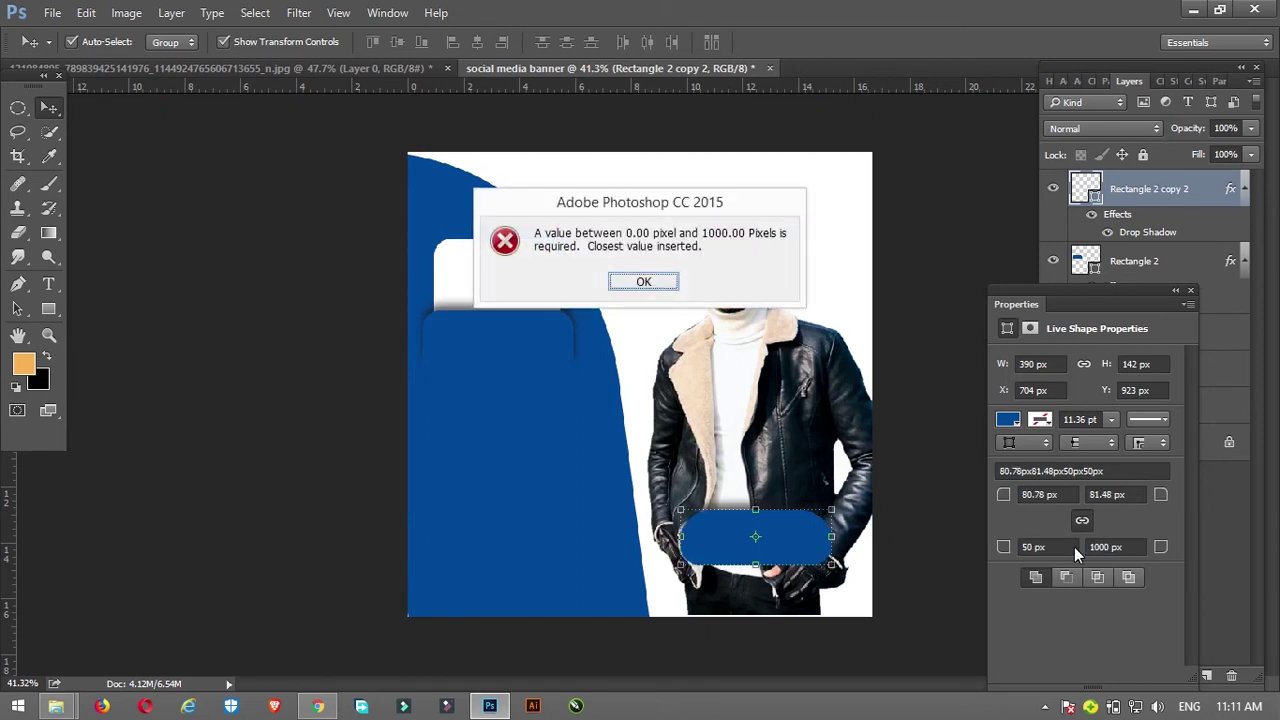
pyautogui.click(644, 283)
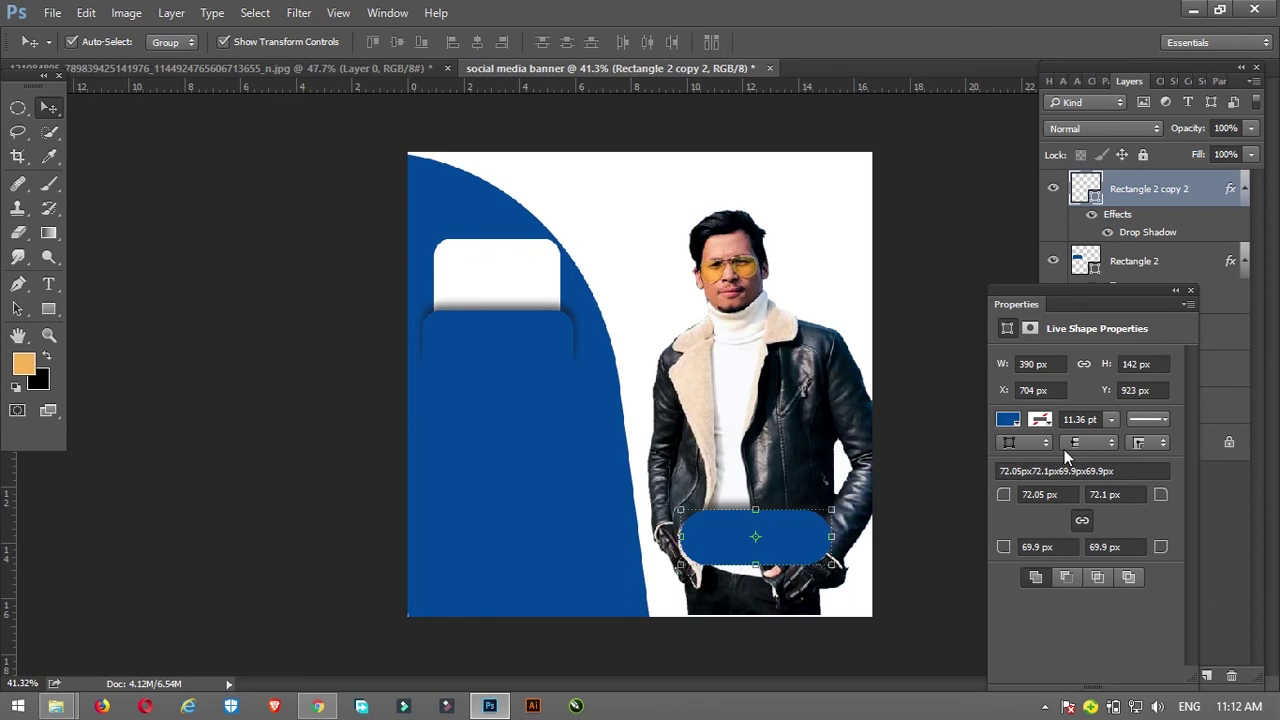
# - Link the corner radii and position the pill slightly lower on the waist
pyautogui.click(1028, 442)
pyautogui.moveTo(771, 534); pyautogui.dragTo(780, 524)
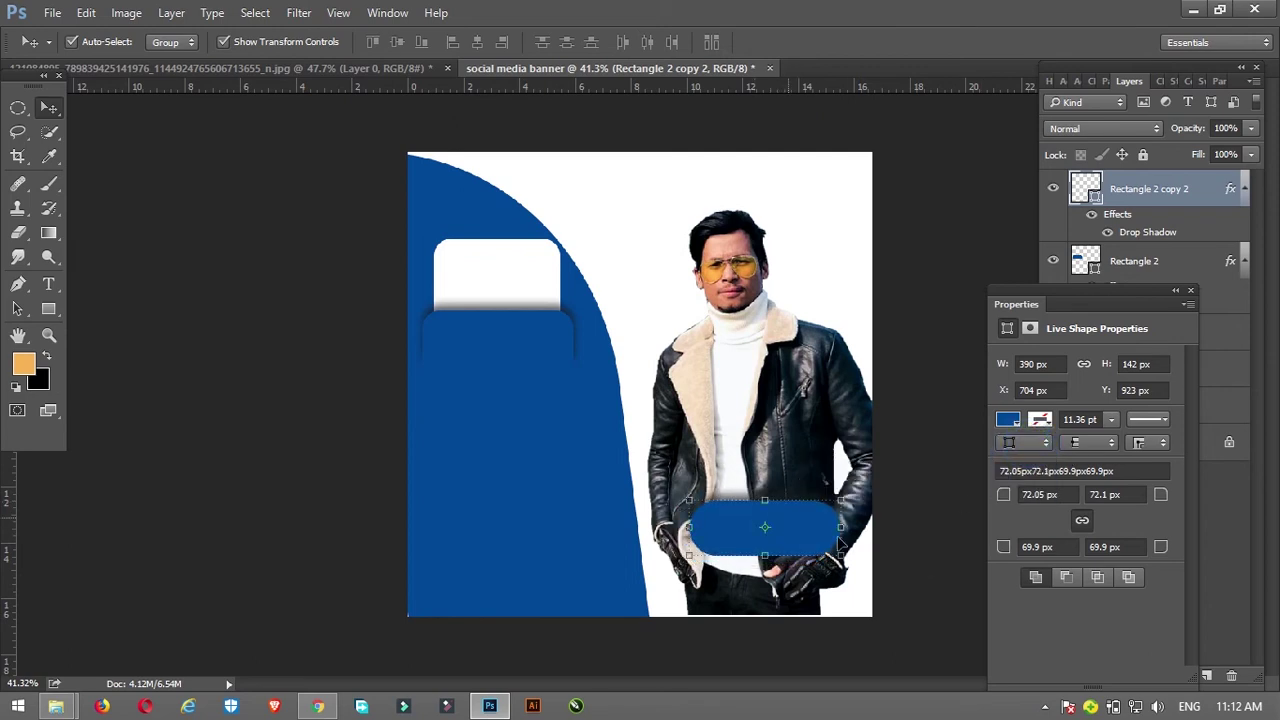
pyautogui.click(1050, 494)
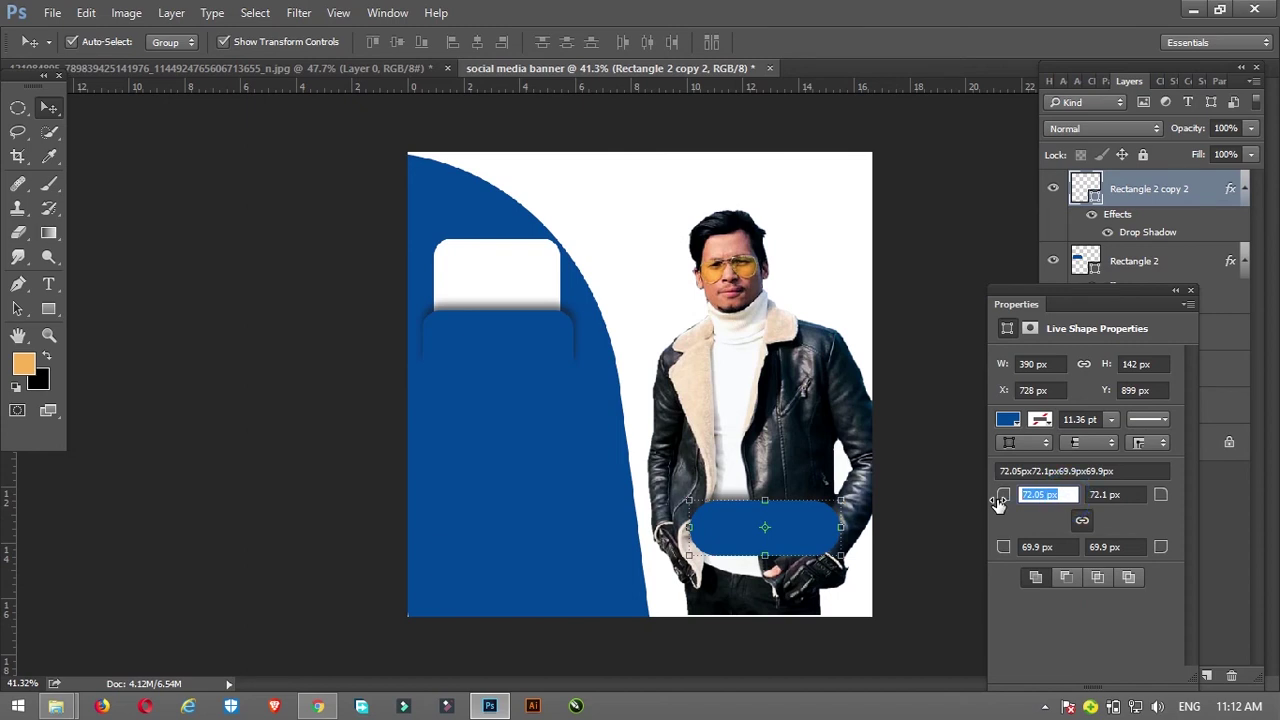
pyautogui.click(1160, 494)
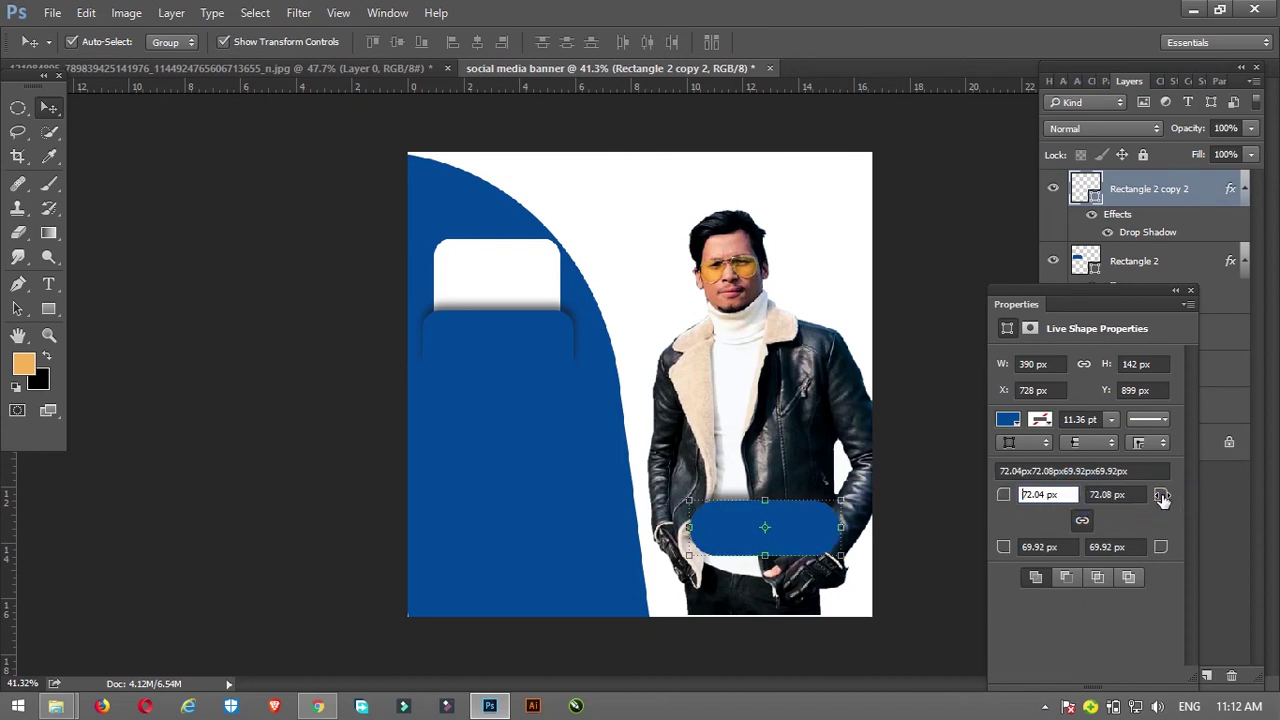
pyautogui.click(1162, 496)
pyautogui.click(351, 360)
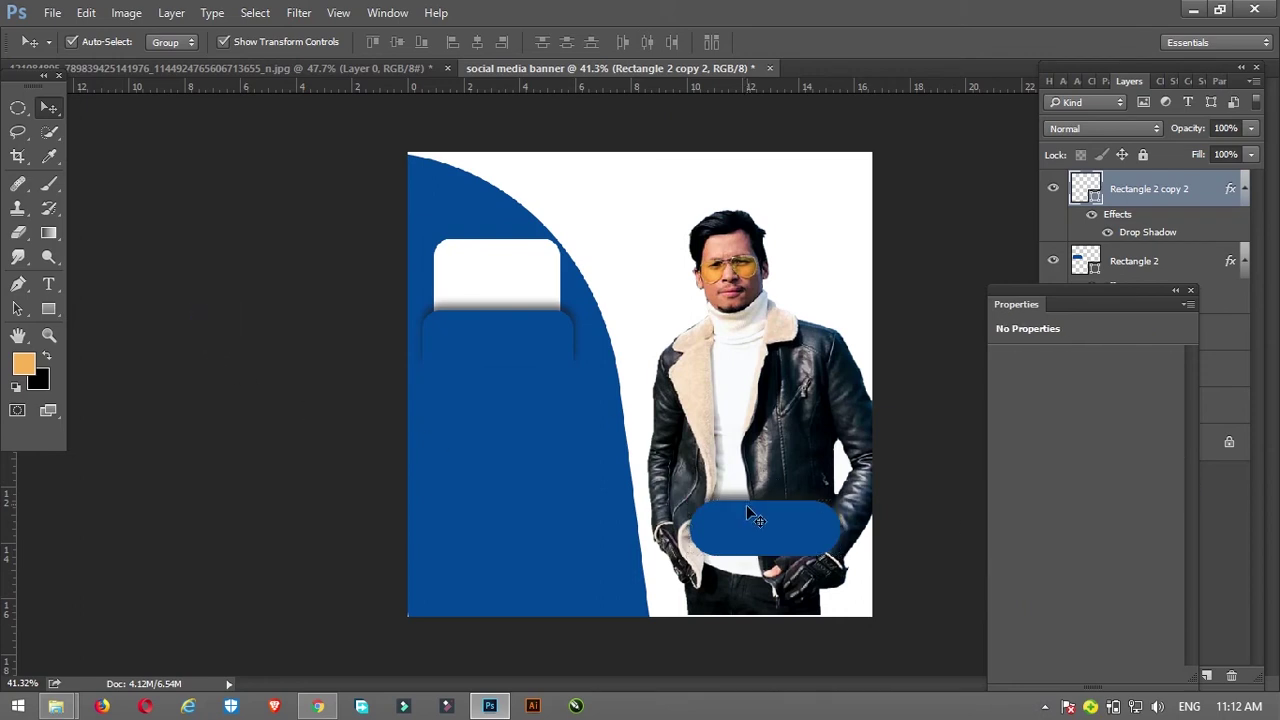
pyautogui.moveTo(749, 522); pyautogui.dragTo(762, 546)
# - Fill the 390 × 142 px pill shape with white
pyautogui.click(762, 546)
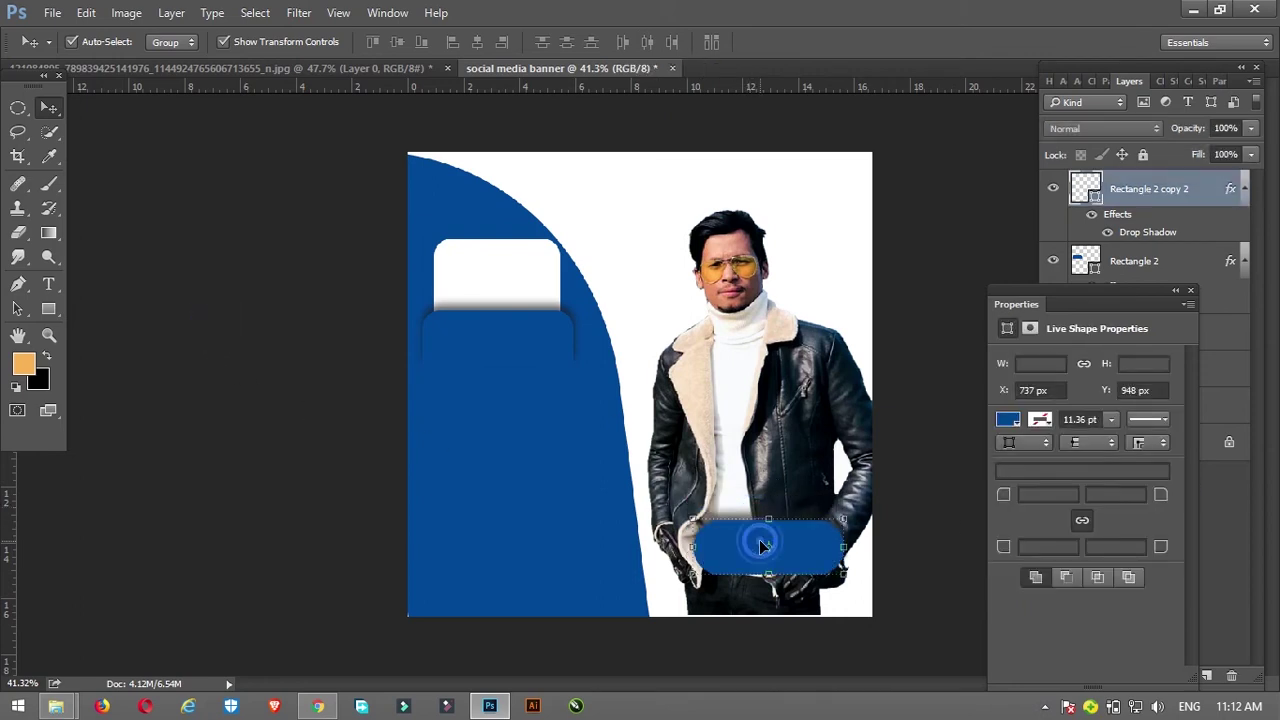
pyautogui.click(1008, 419)
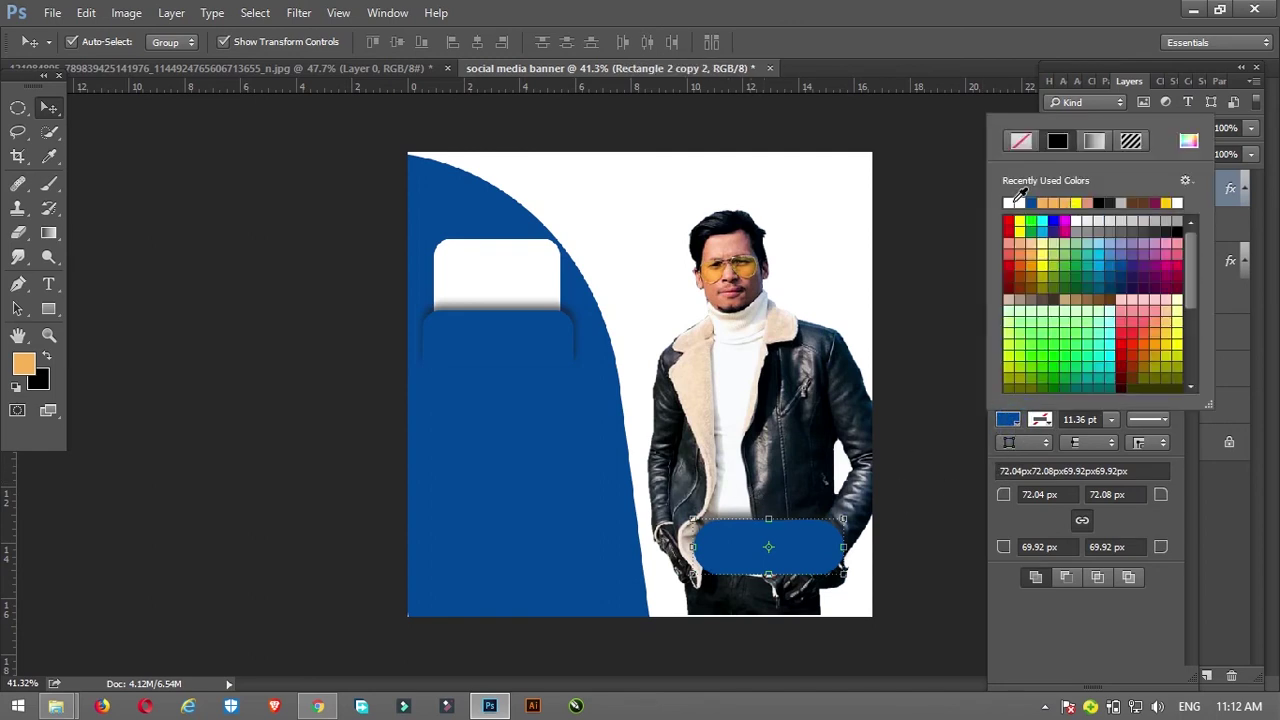
pyautogui.click(1009, 203)
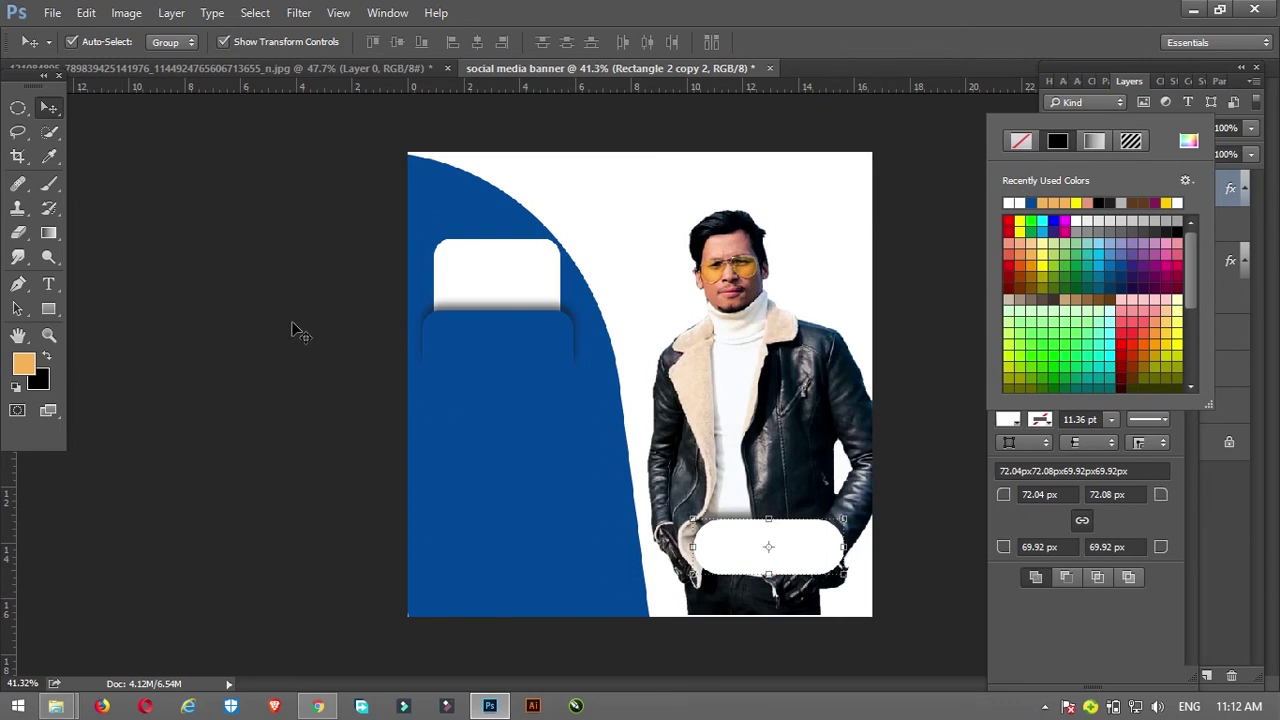
pyautogui.click(228, 260)
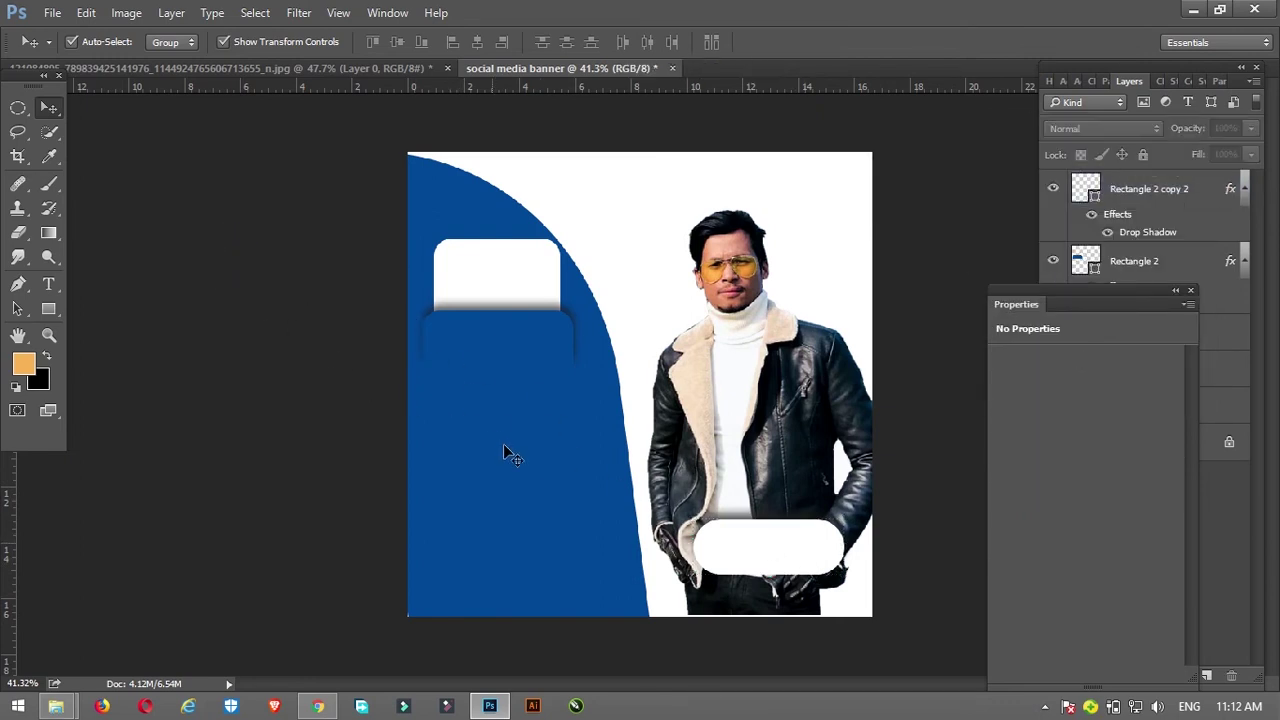
pyautogui.press('t')
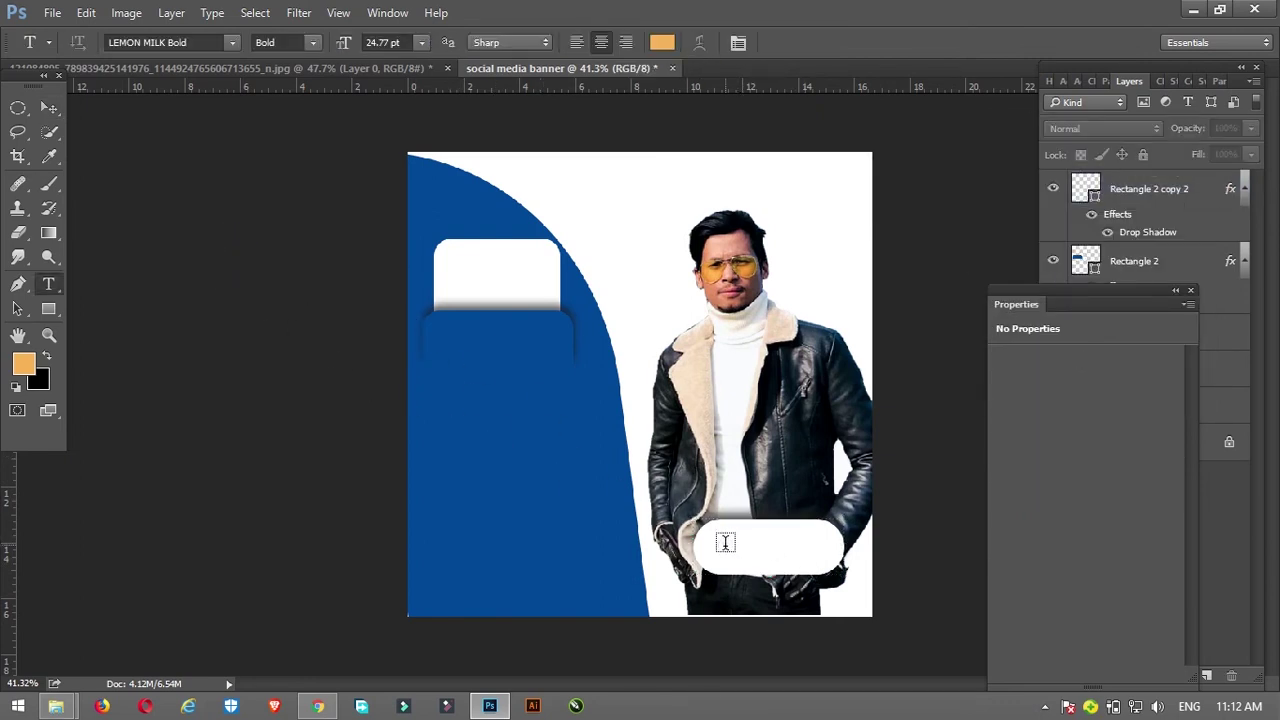
# - Set the ORDER NOW text on the pill to LEMON MILK Medium at 62.77 pt
pyautogui.click(725, 543)
pyautogui.write('ORDER NOW')
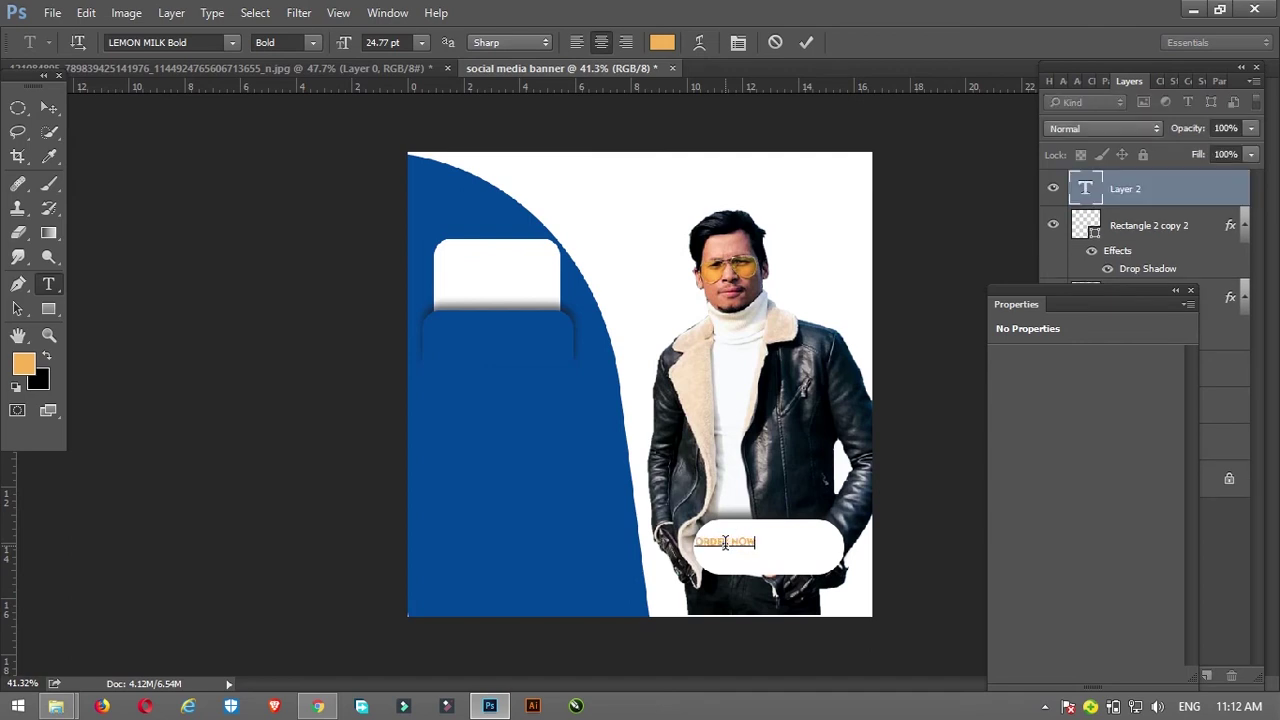
pyautogui.hotkey('ctrl', 'a')
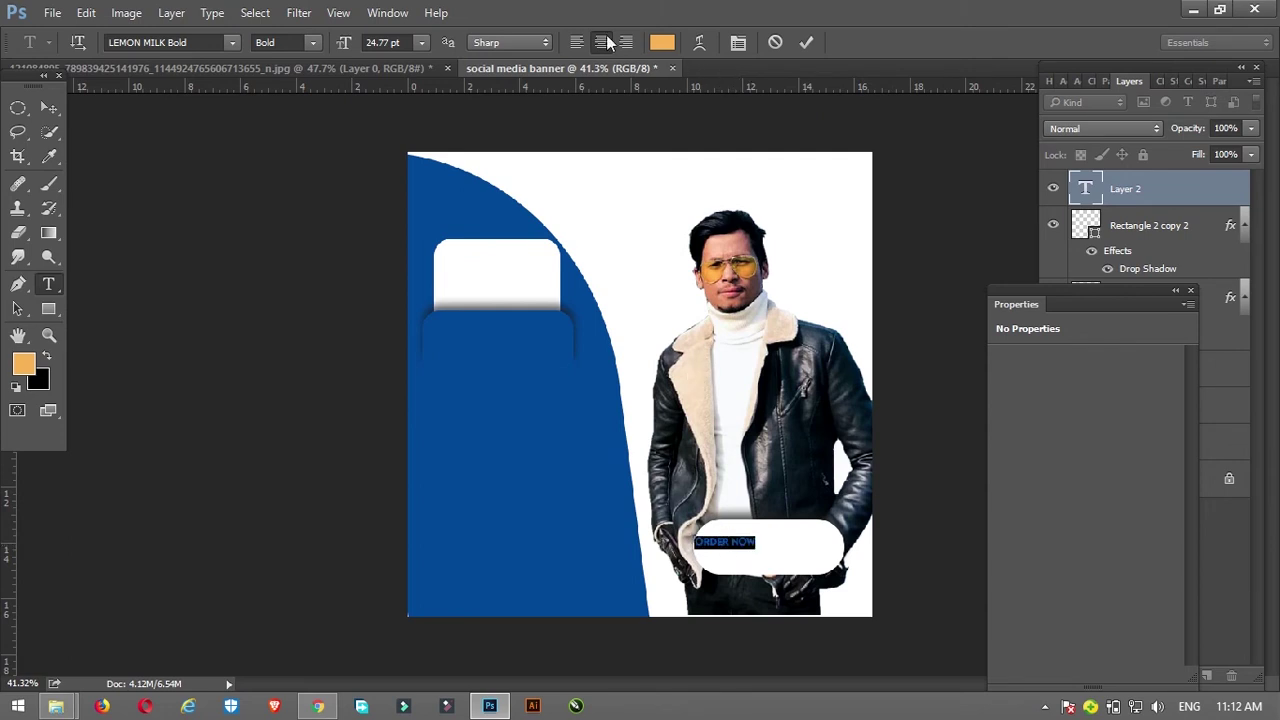
pyautogui.moveTo(345, 50); pyautogui.dragTo(383, 50)
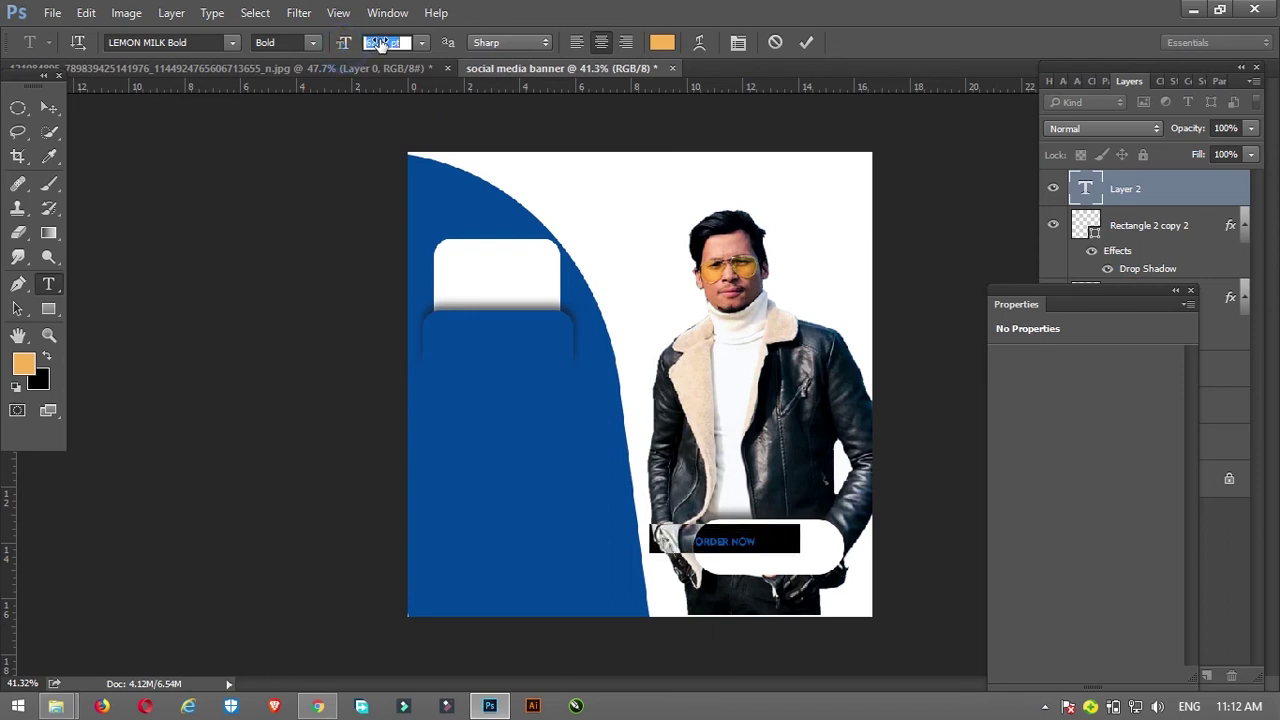
pyautogui.moveTo(772, 601); pyautogui.dragTo(766, 598)
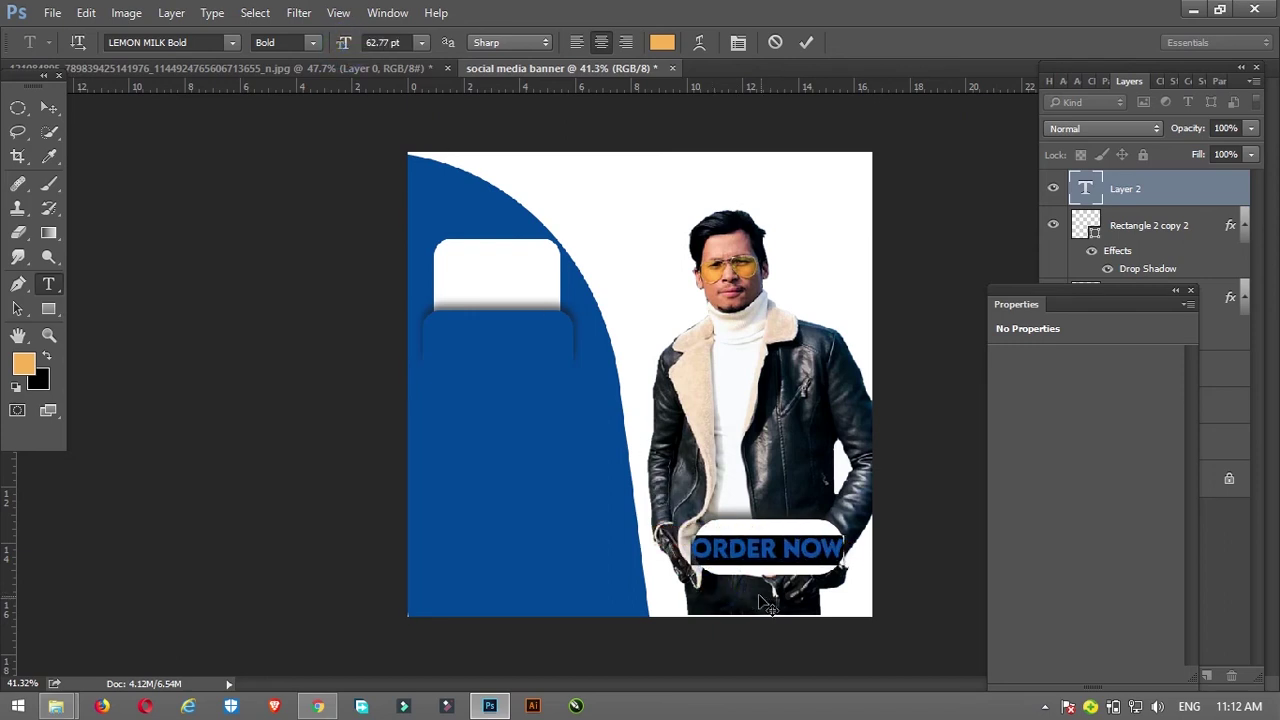
pyautogui.click(312, 43)
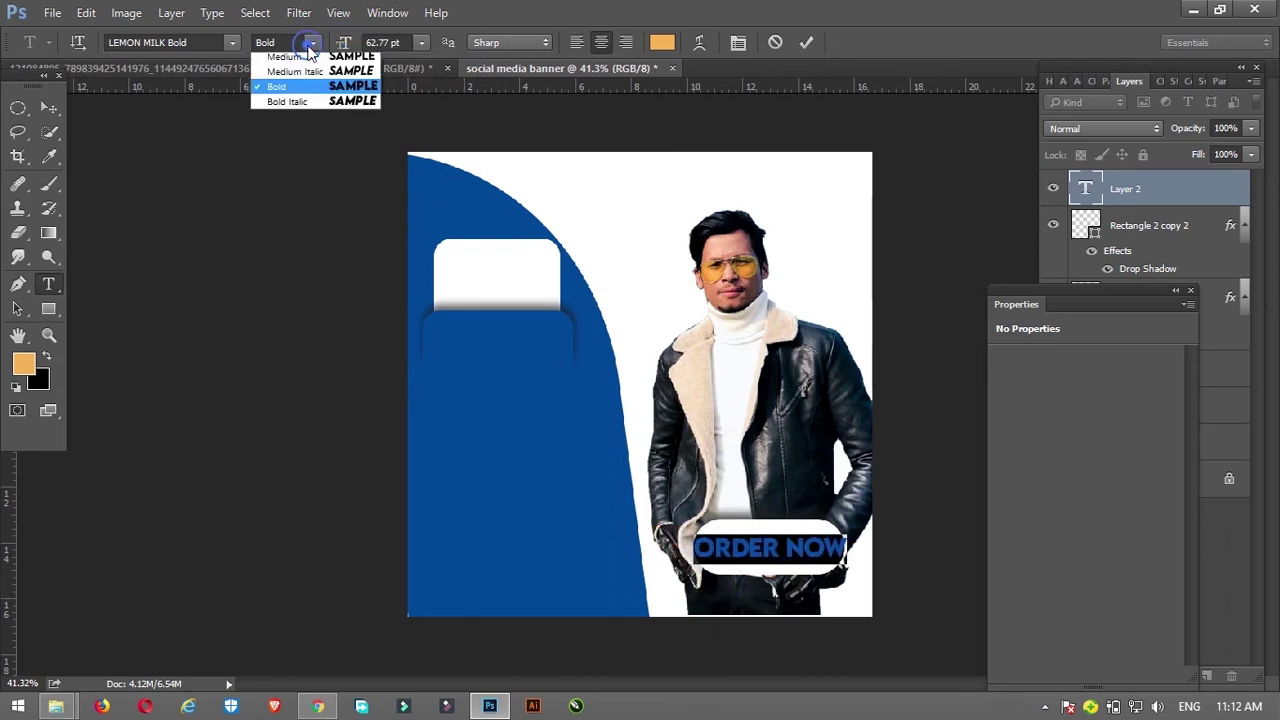
pyautogui.click(284, 121)
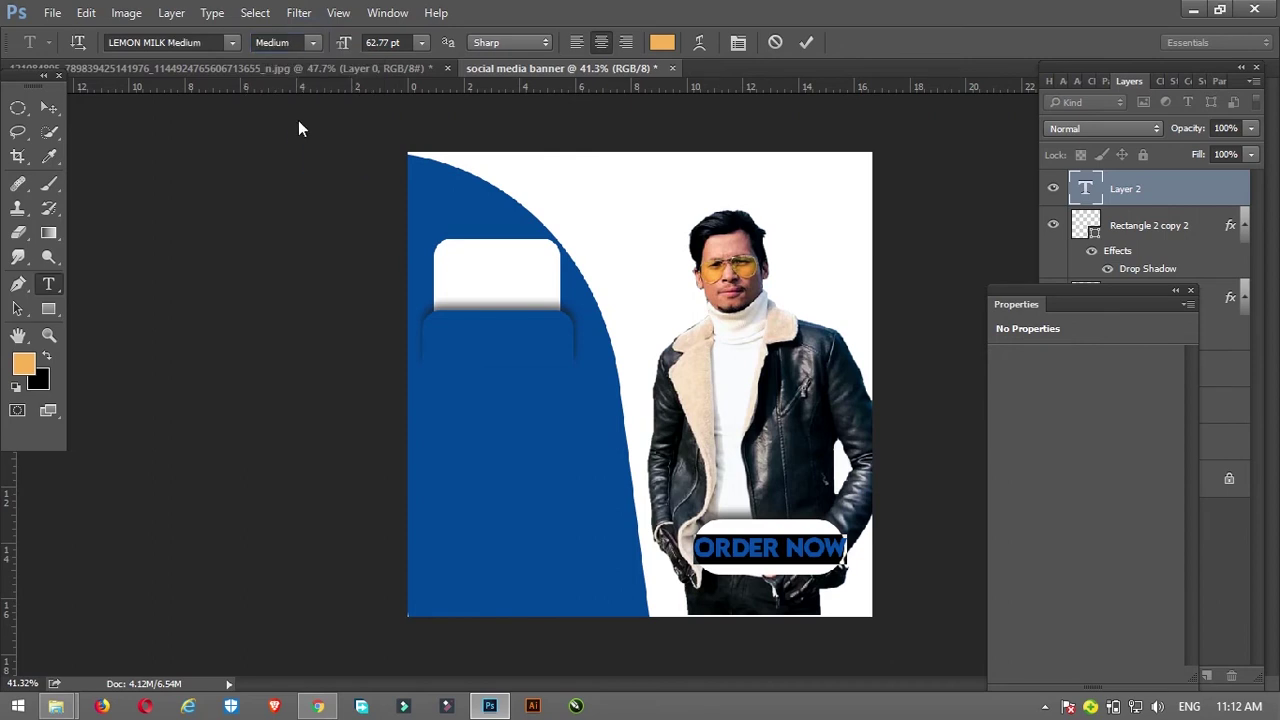
pyautogui.click(343, 44)
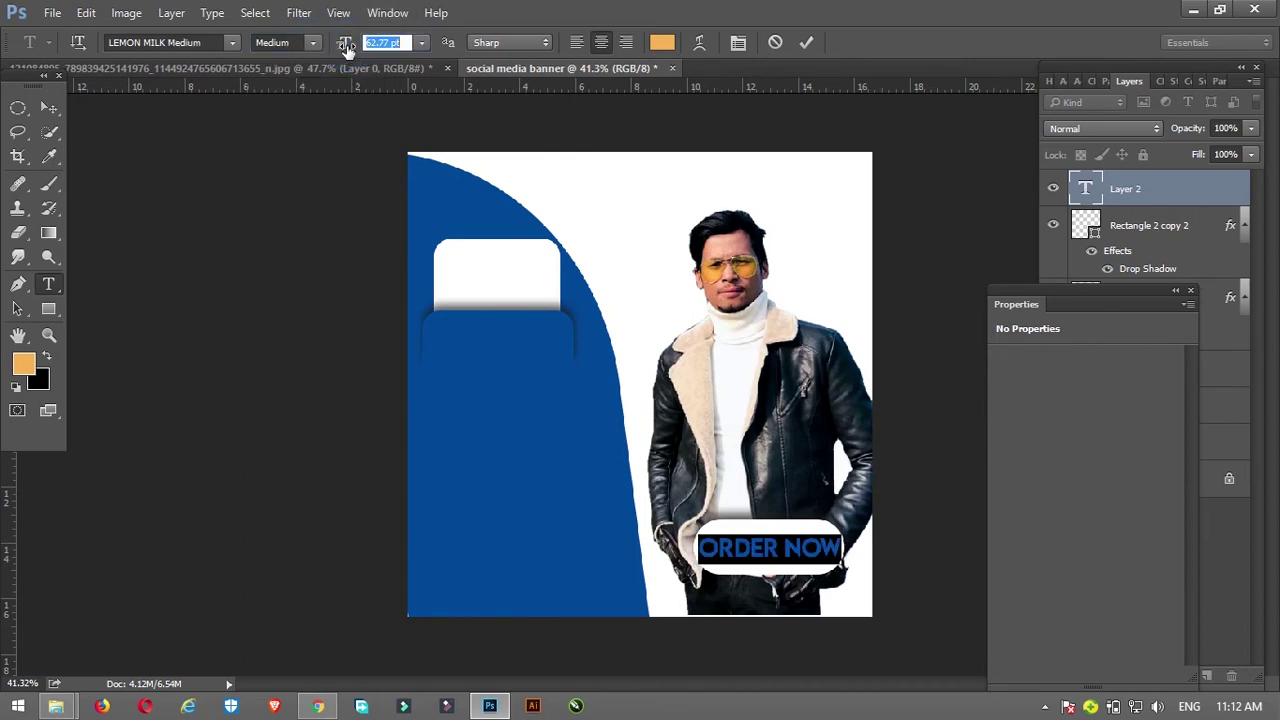
pyautogui.click(196, 156)
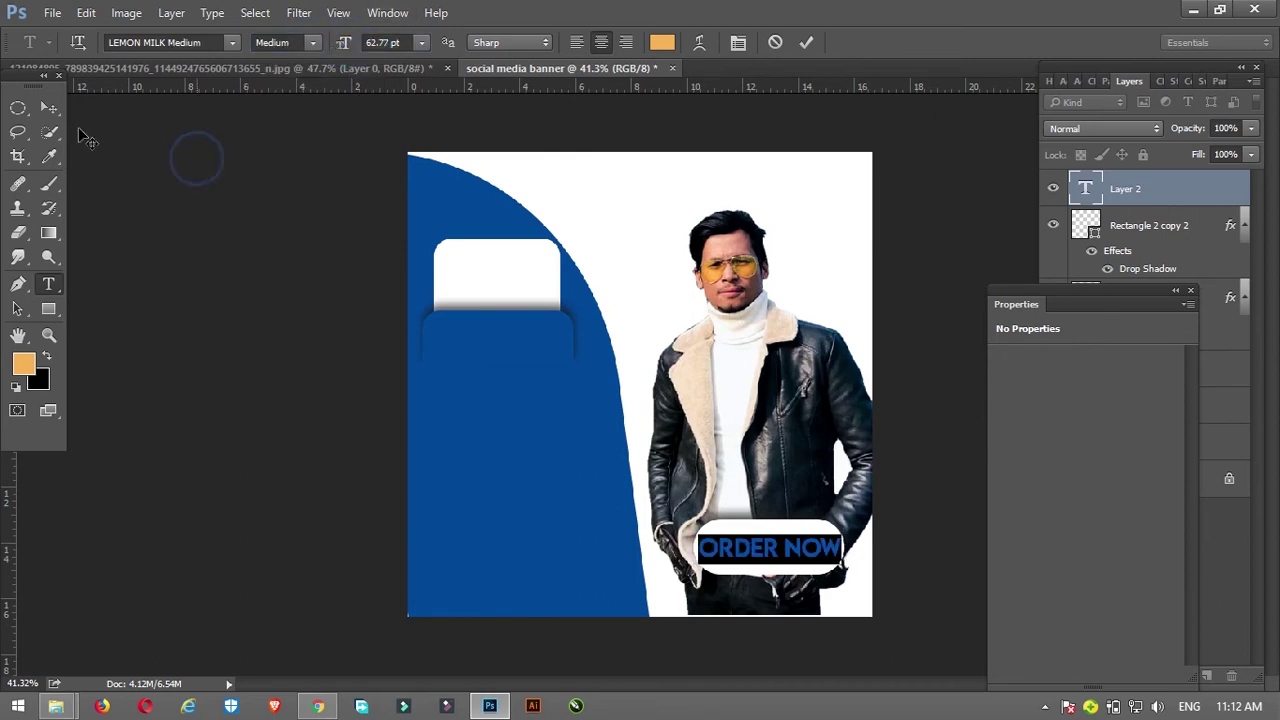
pyautogui.click(49, 107)
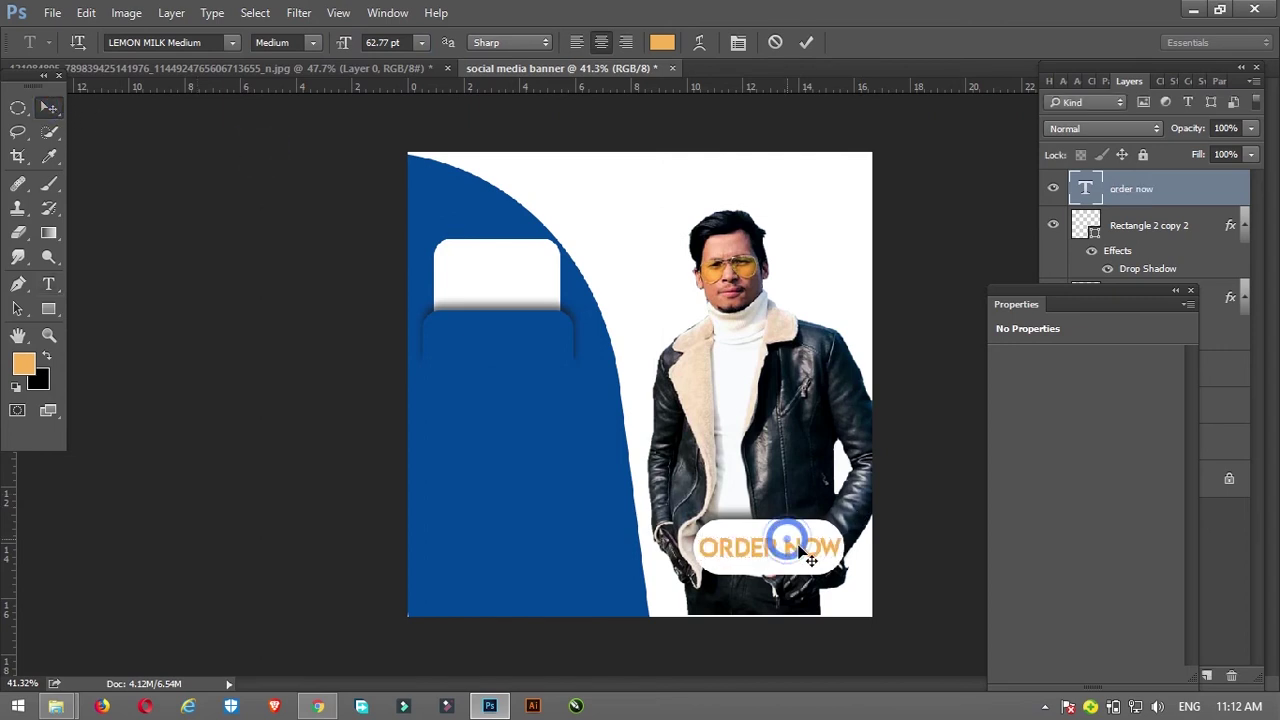
# - Recolour ORDER NOW to blue #004899 sampled from the curved shape
pyautogui.press('t')
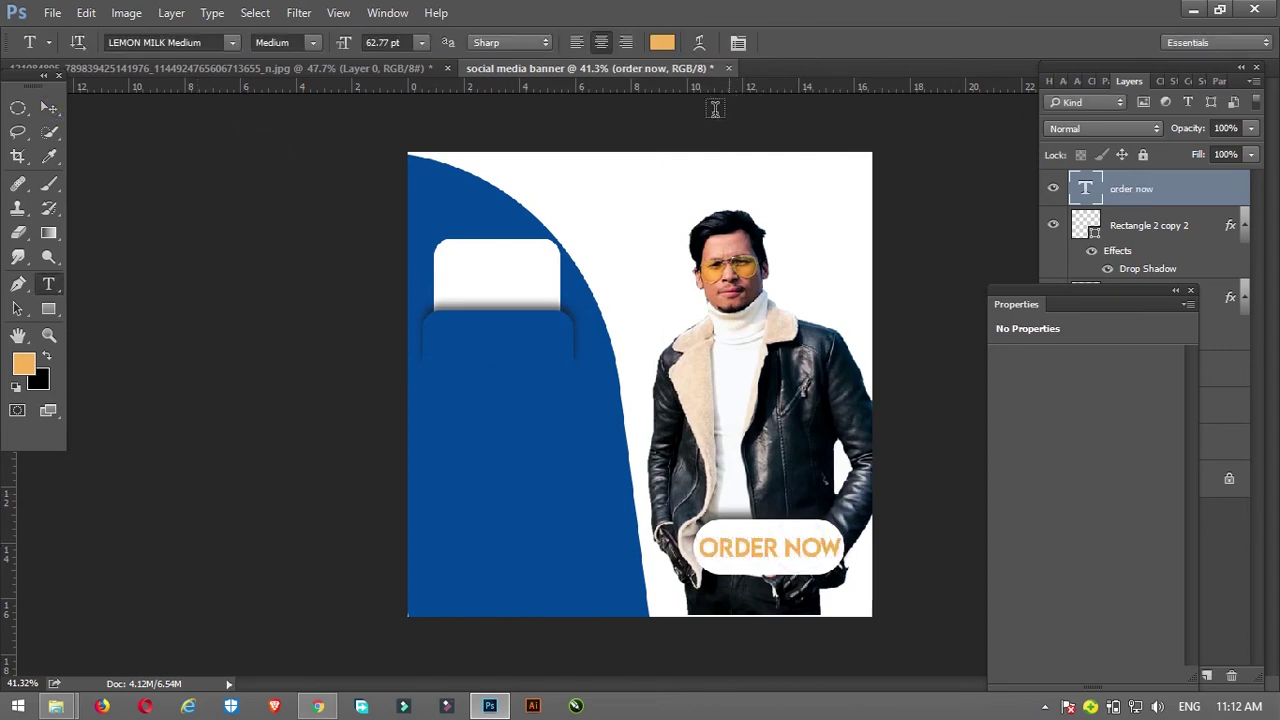
pyautogui.click(657, 42)
pyautogui.click(560, 491)
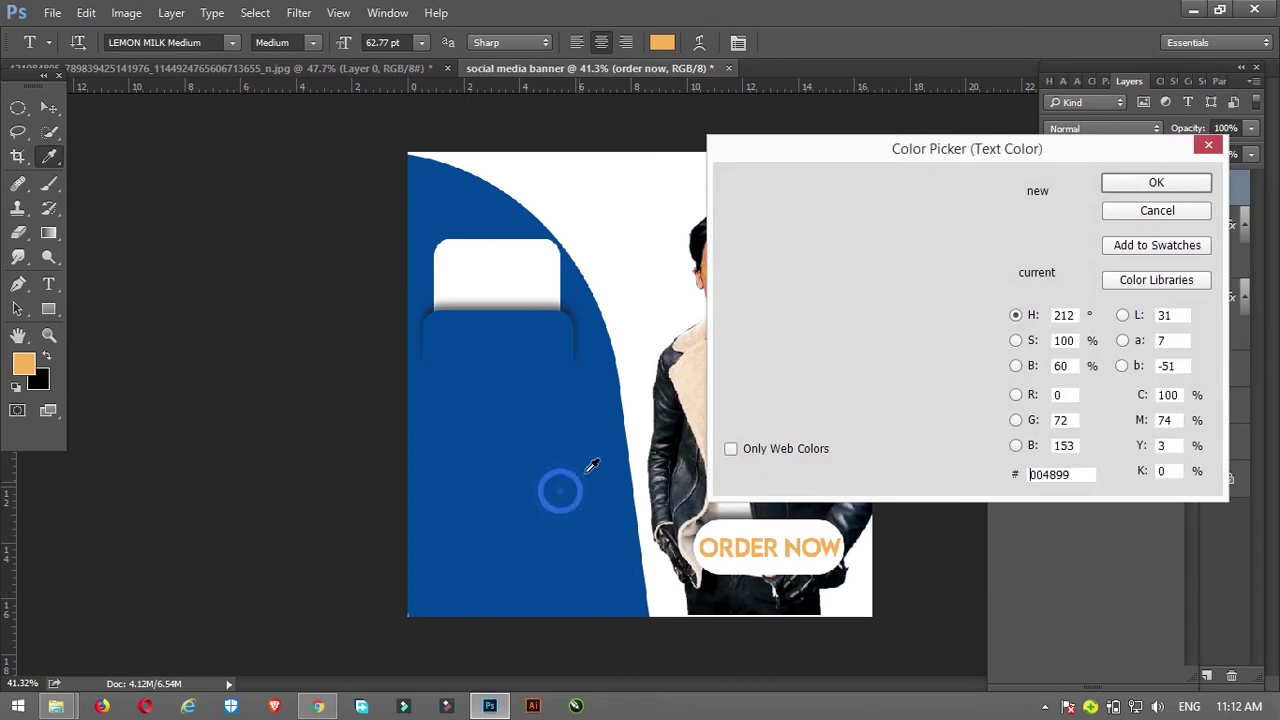
pyautogui.click(1152, 185)
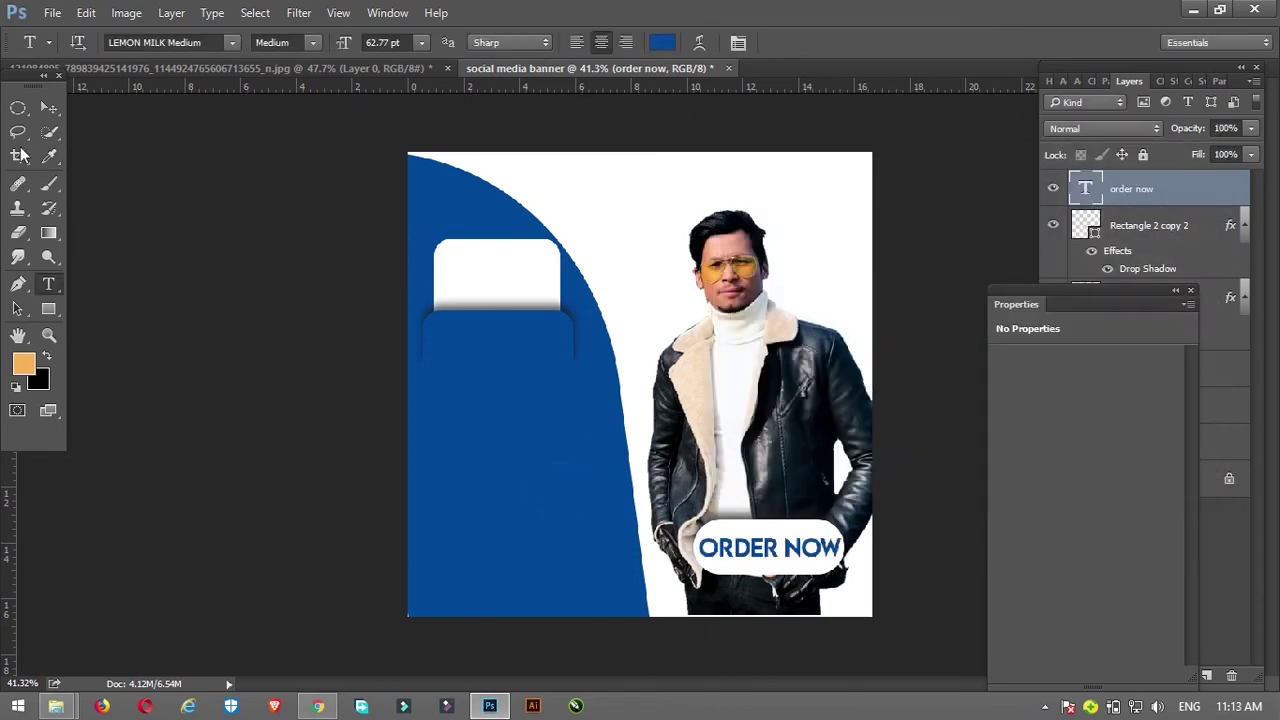
pyautogui.press('v')
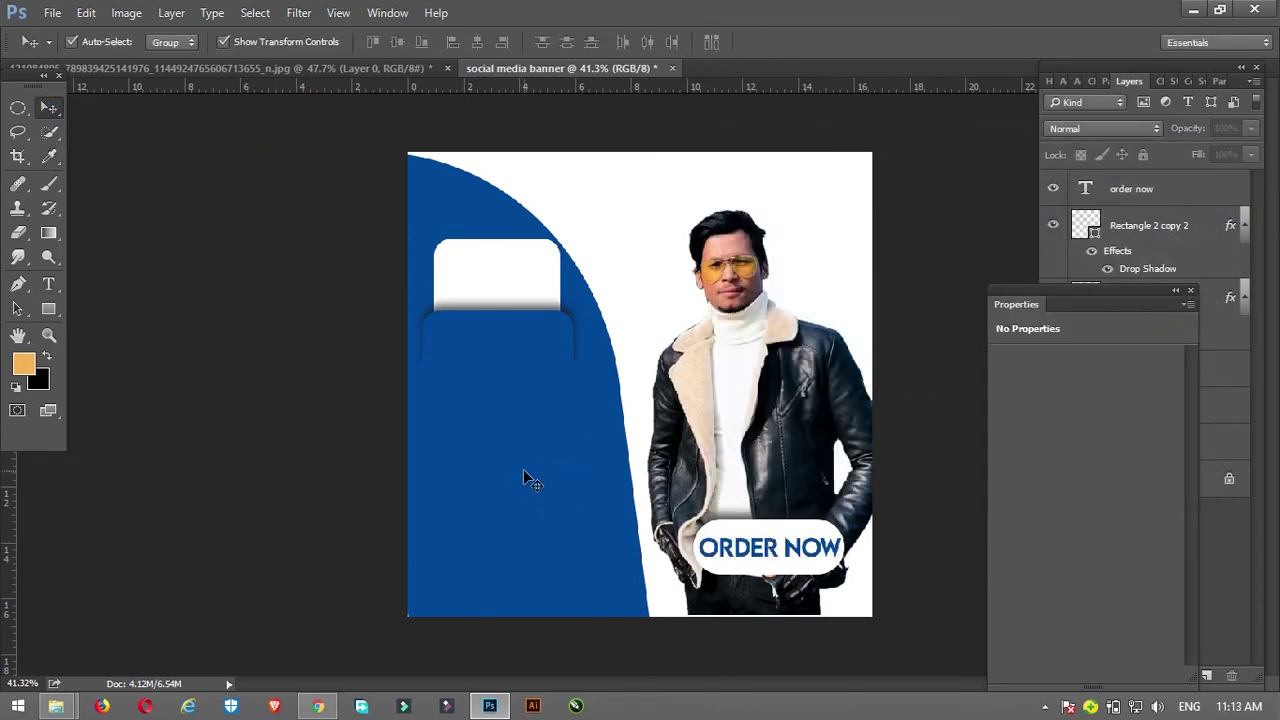
pyautogui.click(523, 468)
pyautogui.press('t')
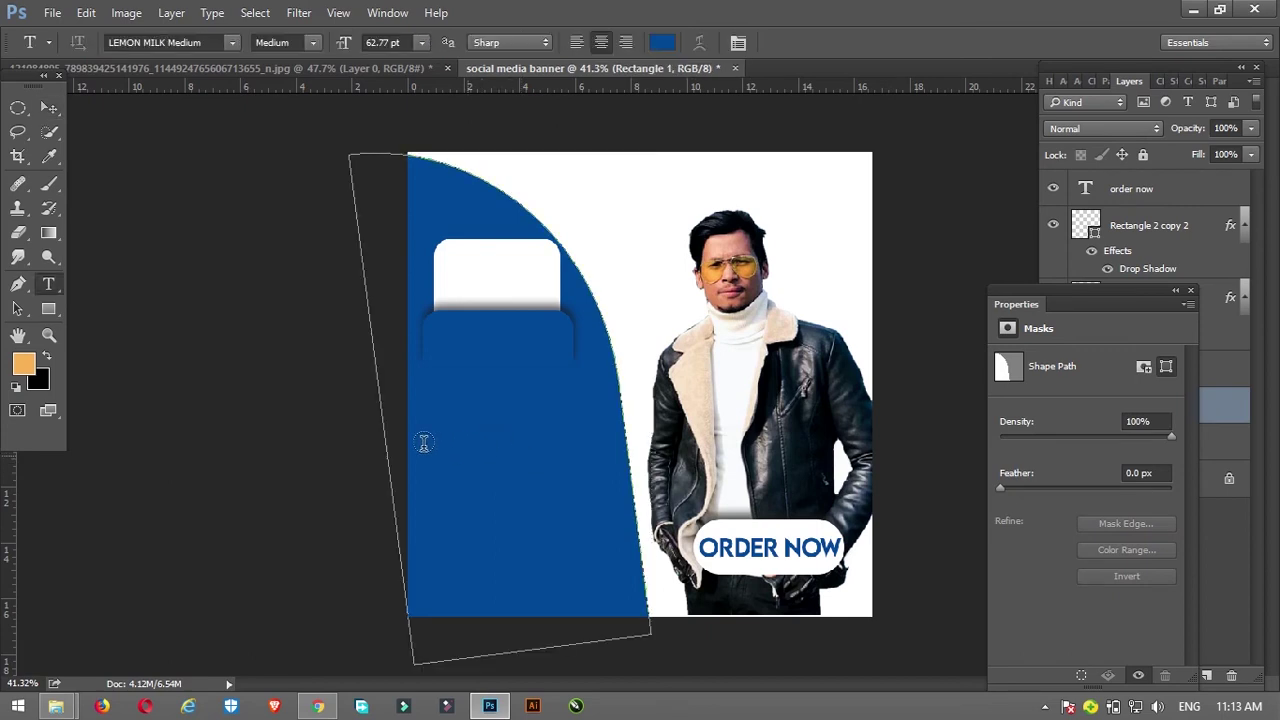
pyautogui.press('v')
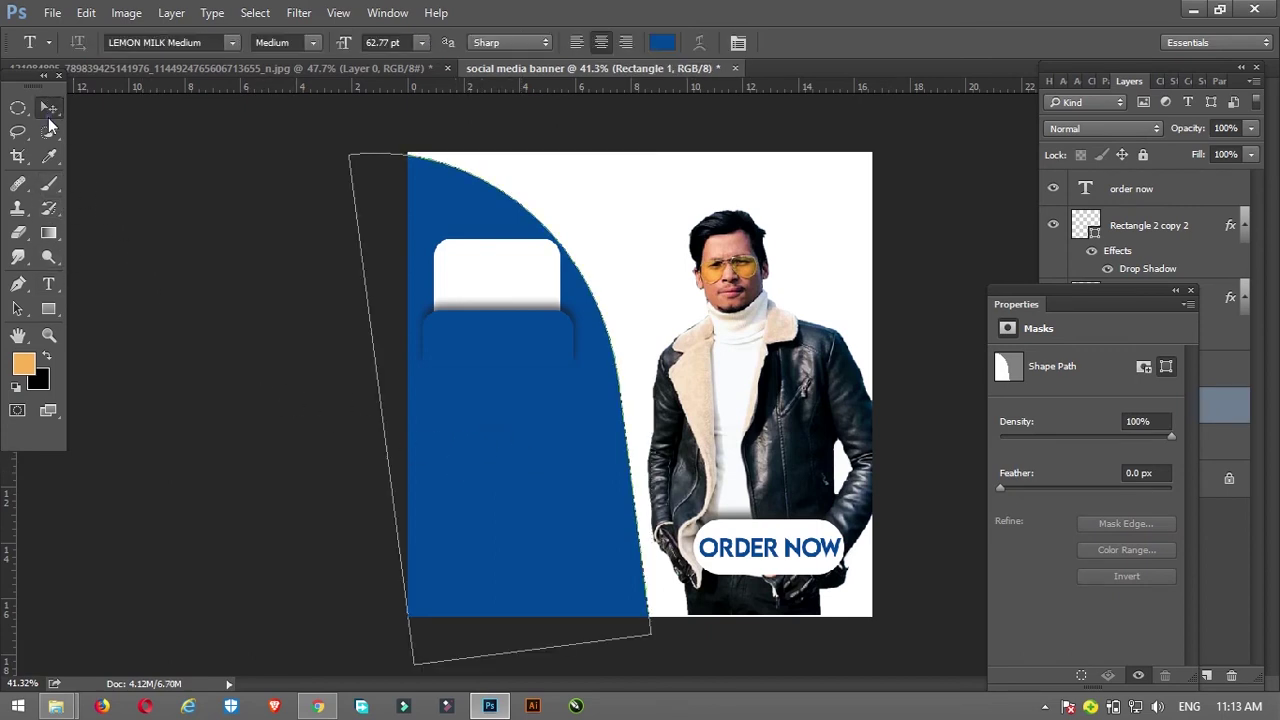
pyautogui.click(48, 283)
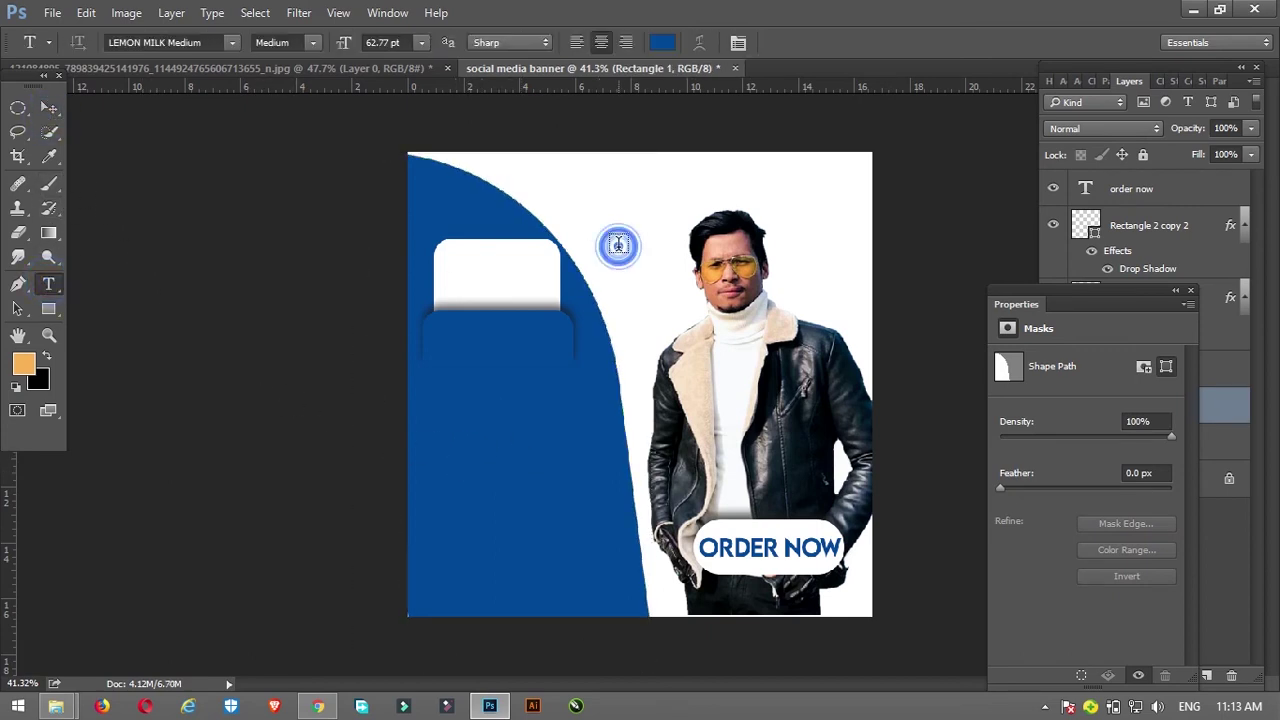
# - Type MEN'S WEAR on two lines beside the man's head at 175.77 pt
pyautogui.click(618, 240)
pyautogui.write('MENS')
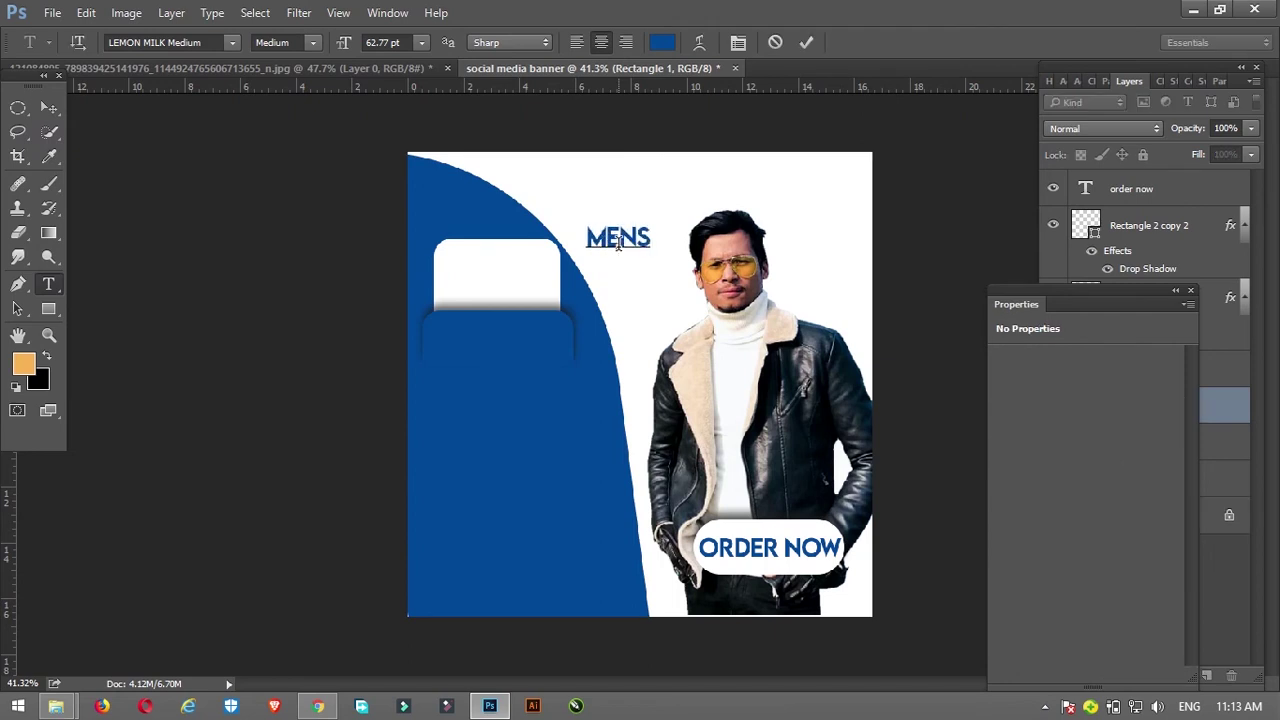
pyautogui.press('BackSpace')
pyautogui.write("'S ")
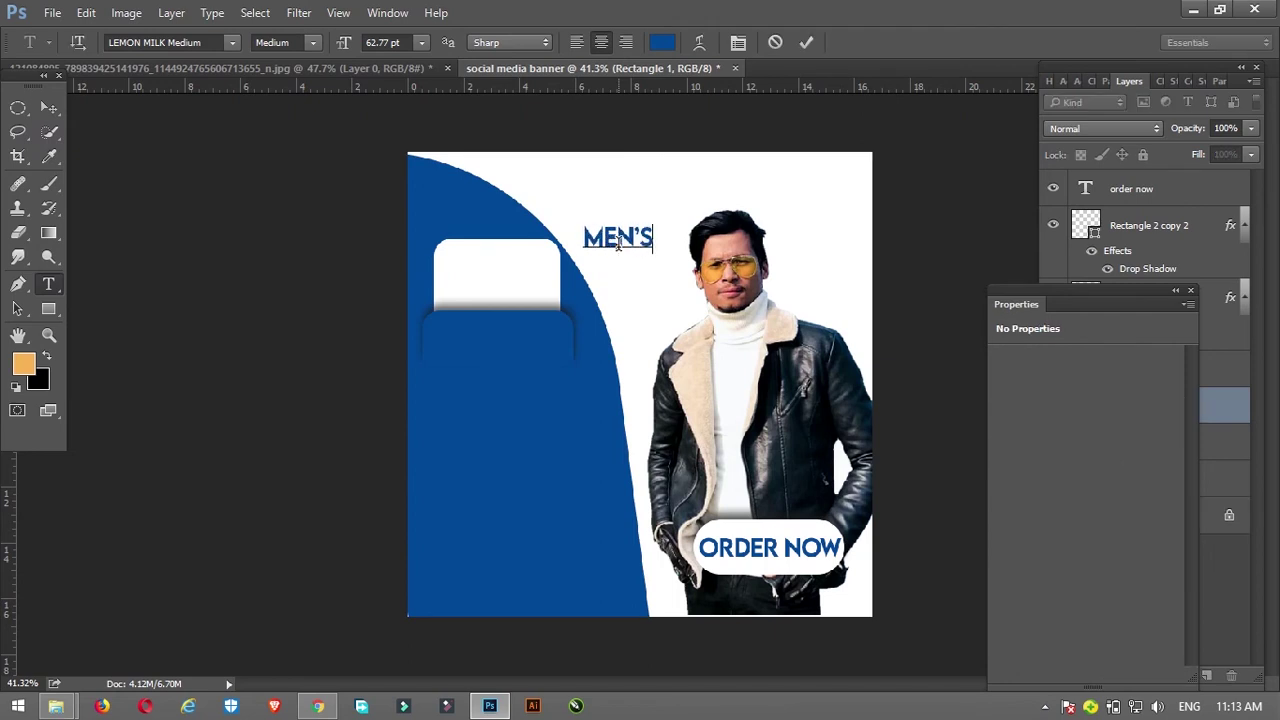
pyautogui.write('W')
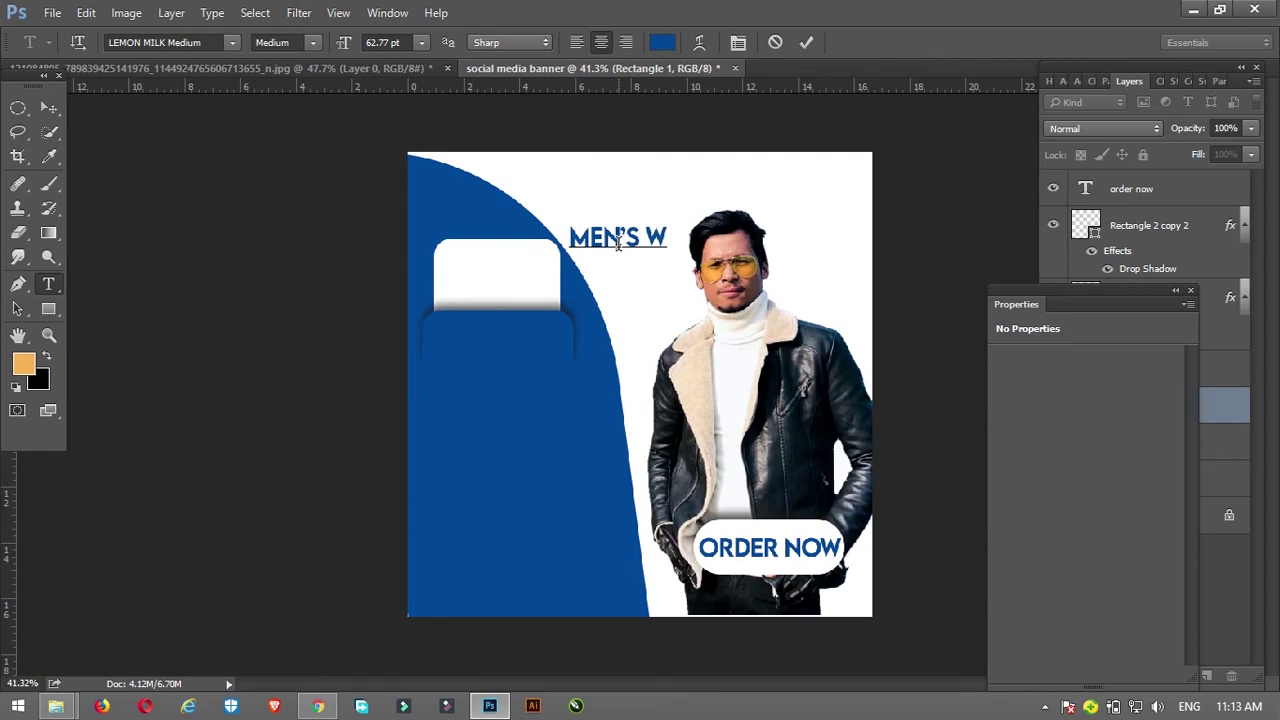
pyautogui.press('BackSpace')
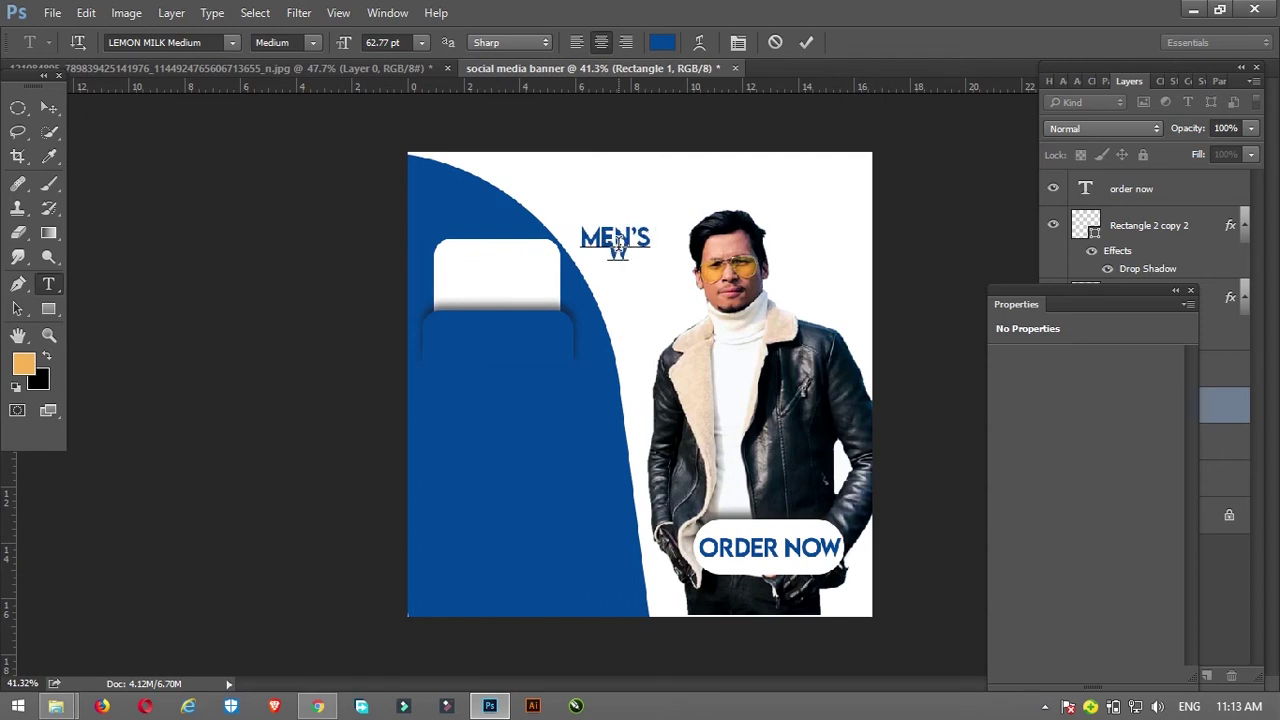
pyautogui.write('EAR')
pyautogui.hotkey('ctrl', 'a')
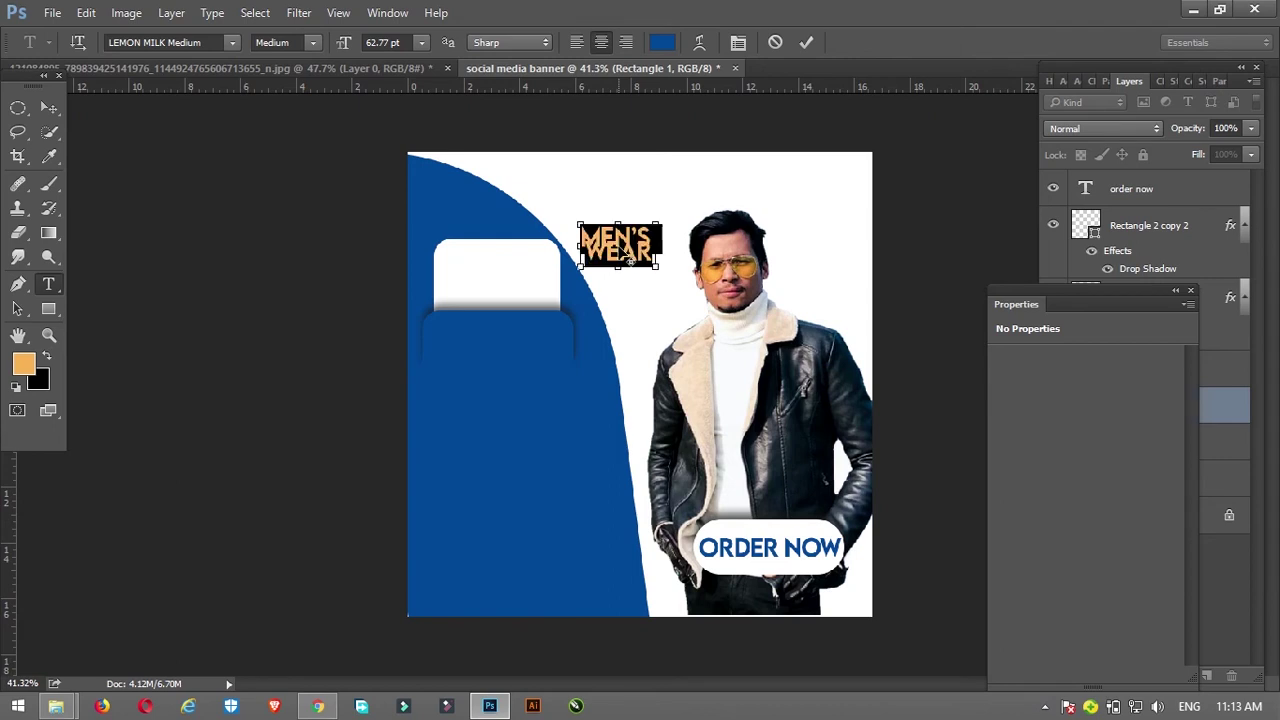
pyautogui.moveTo(343, 42); pyautogui.dragTo(447, 42)
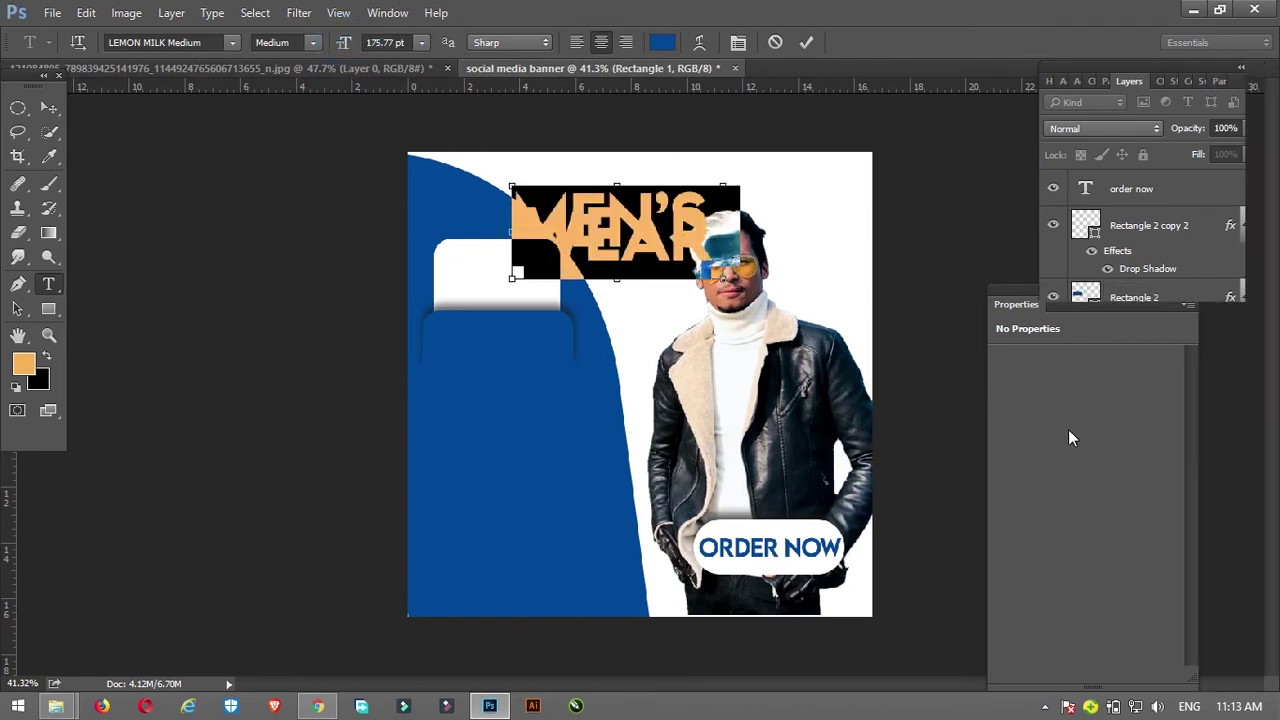
# - Set the heading's line spacing to Auto in the Character panel
pyautogui.hotkey('ctrl', 't')
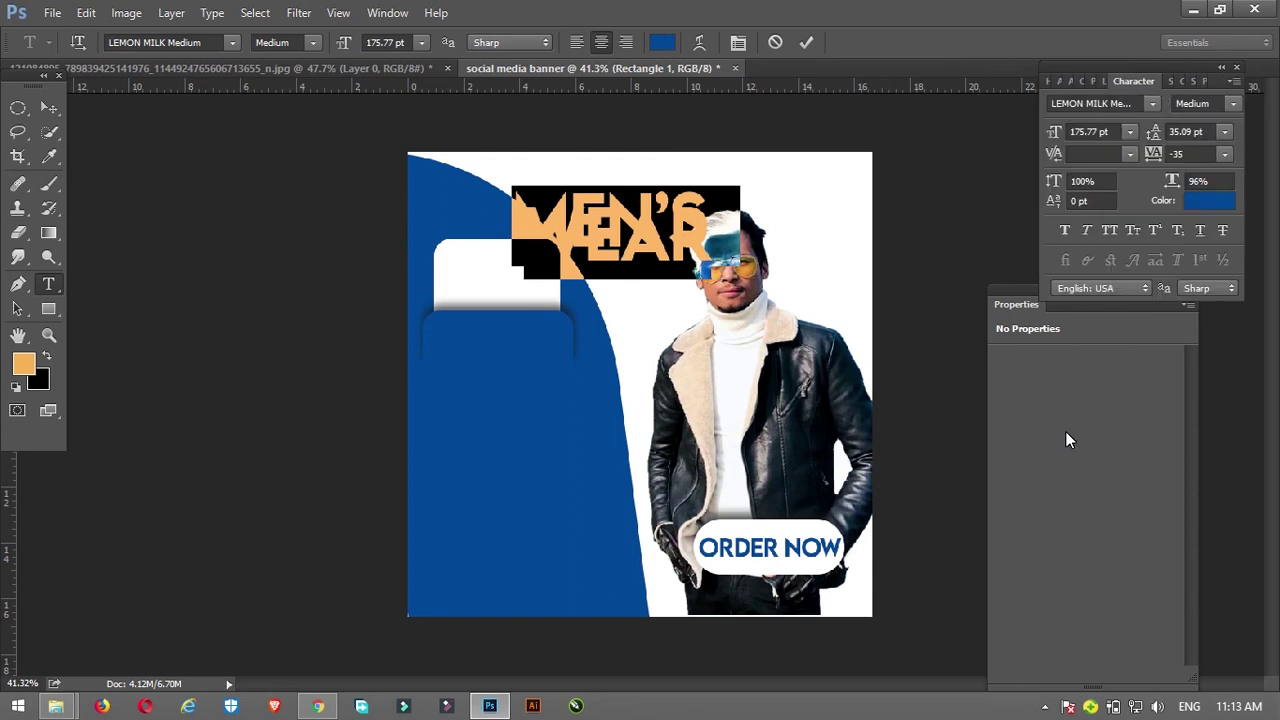
pyautogui.click(1224, 131)
pyautogui.click(1222, 162)
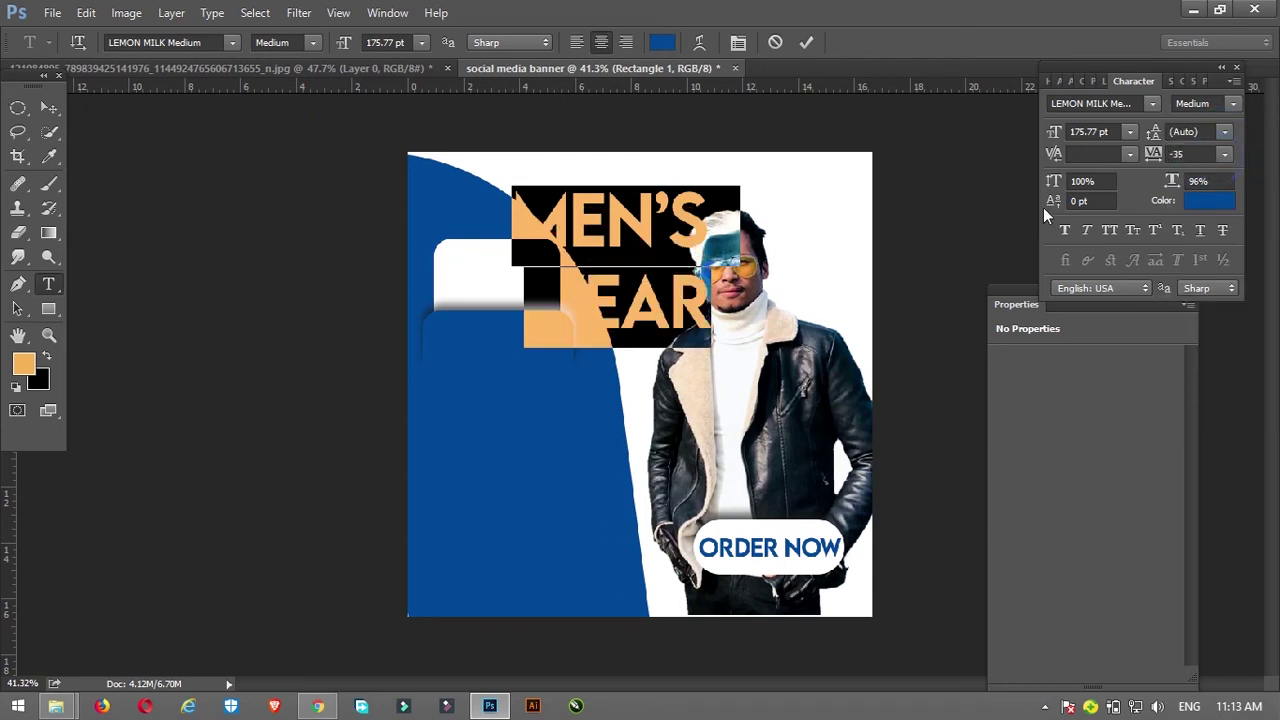
pyautogui.moveTo(1154, 134); pyautogui.dragTo(1254, 118)
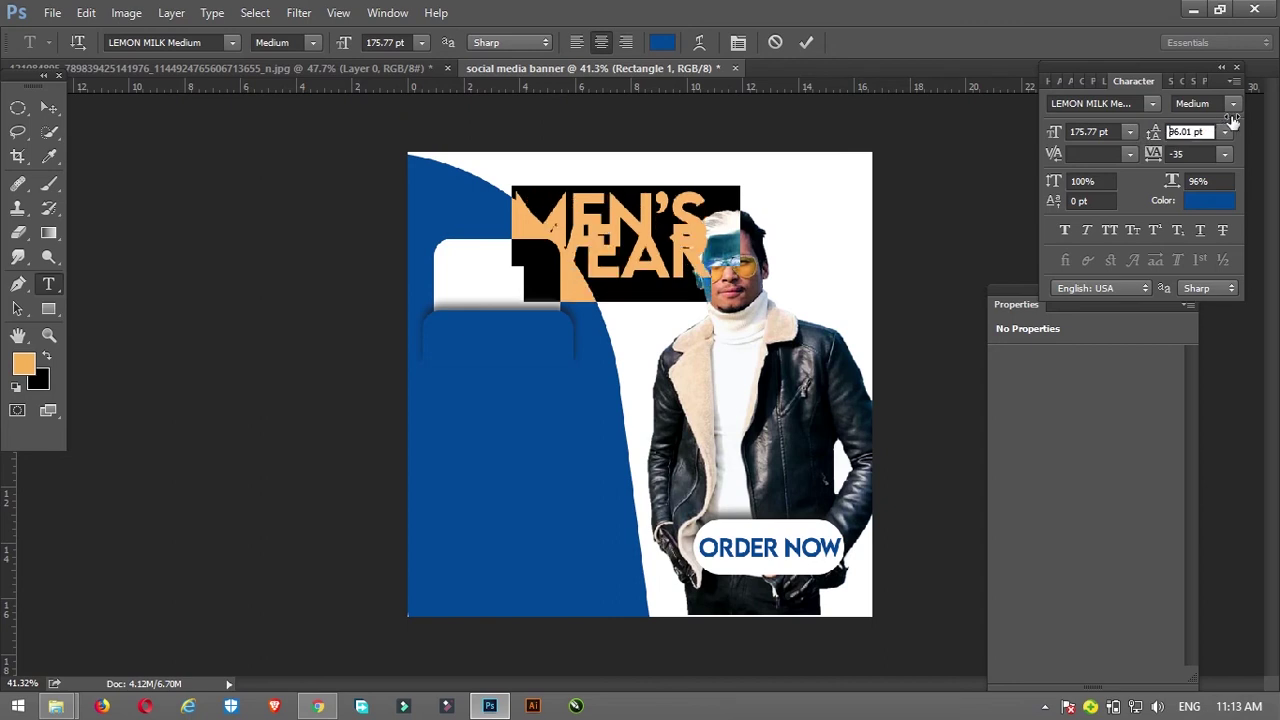
pyautogui.click(1224, 131)
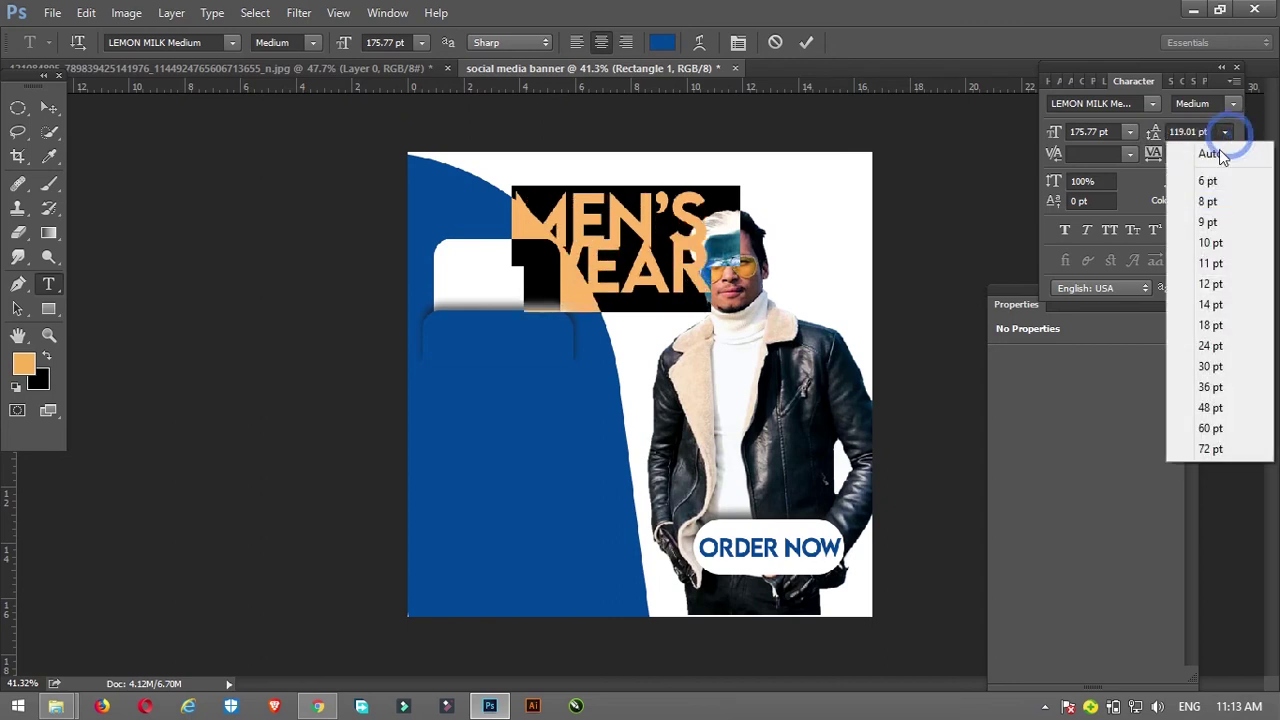
pyautogui.click(1212, 155)
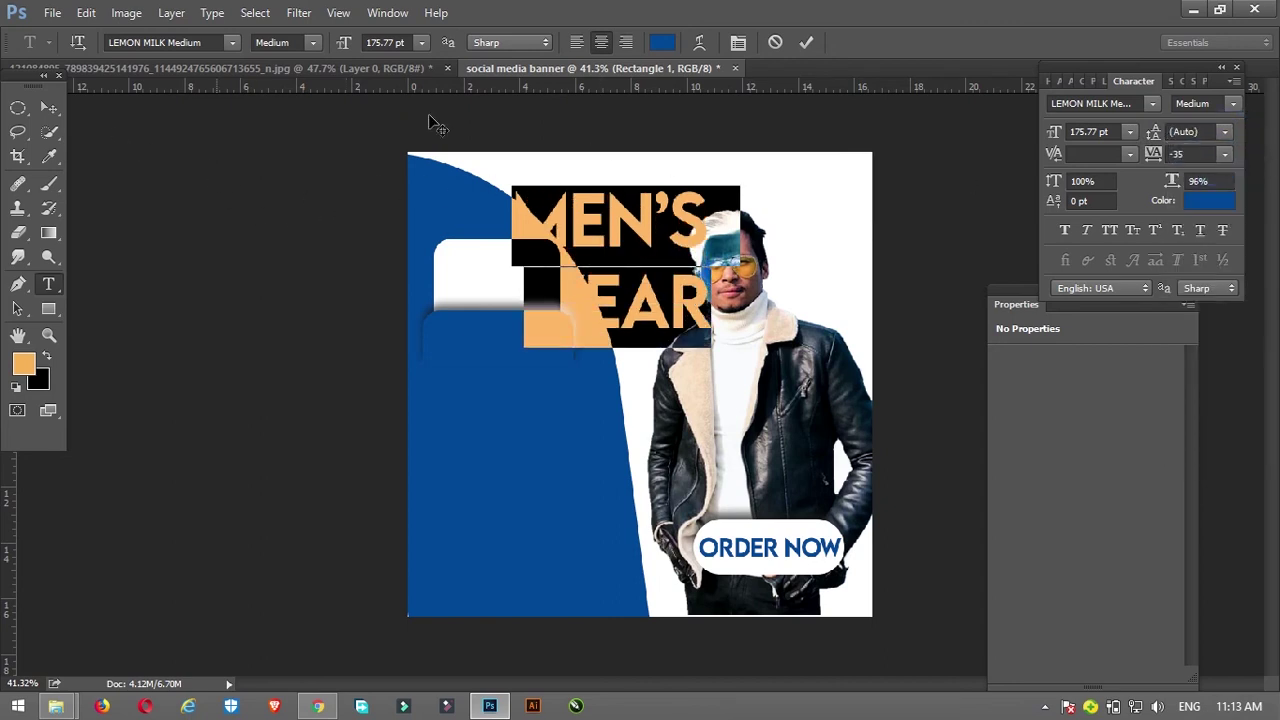
pyautogui.click(662, 42)
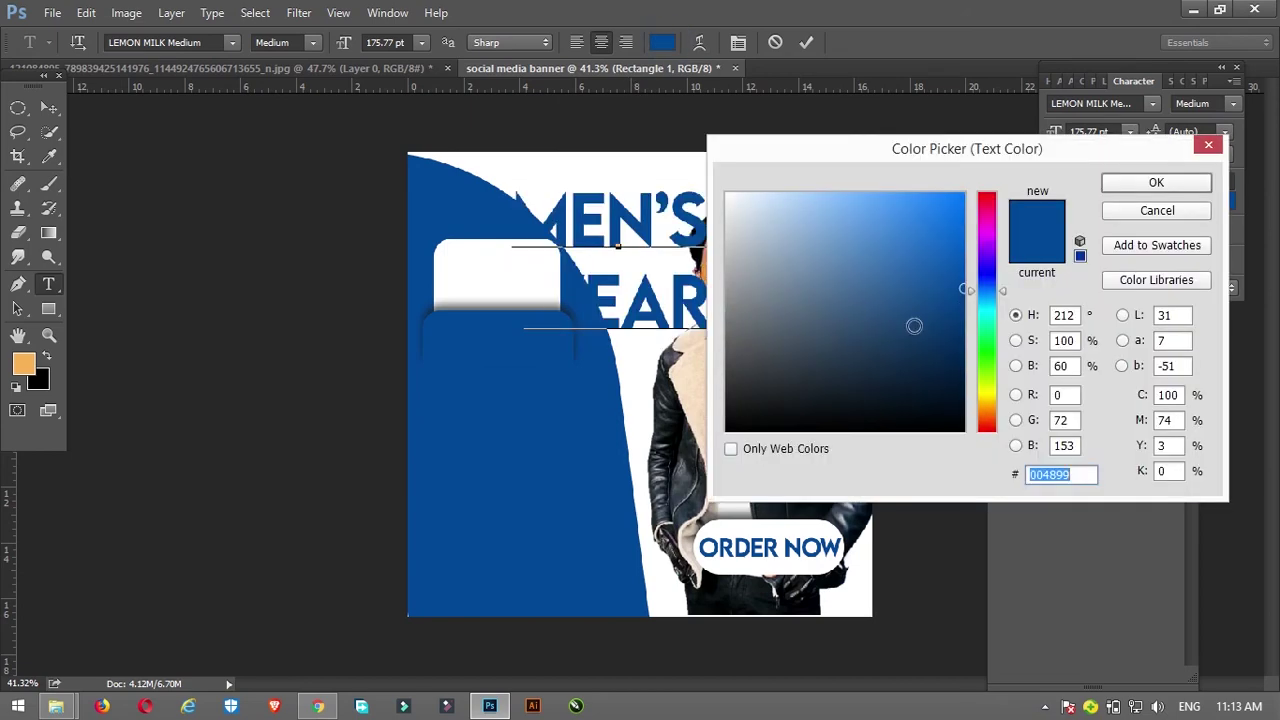
# - Make the MEN'S WEAR heading white (#ffffff) and move it onto the blue curve
pyautogui.write('ffffff')
pyautogui.click(1150, 183)
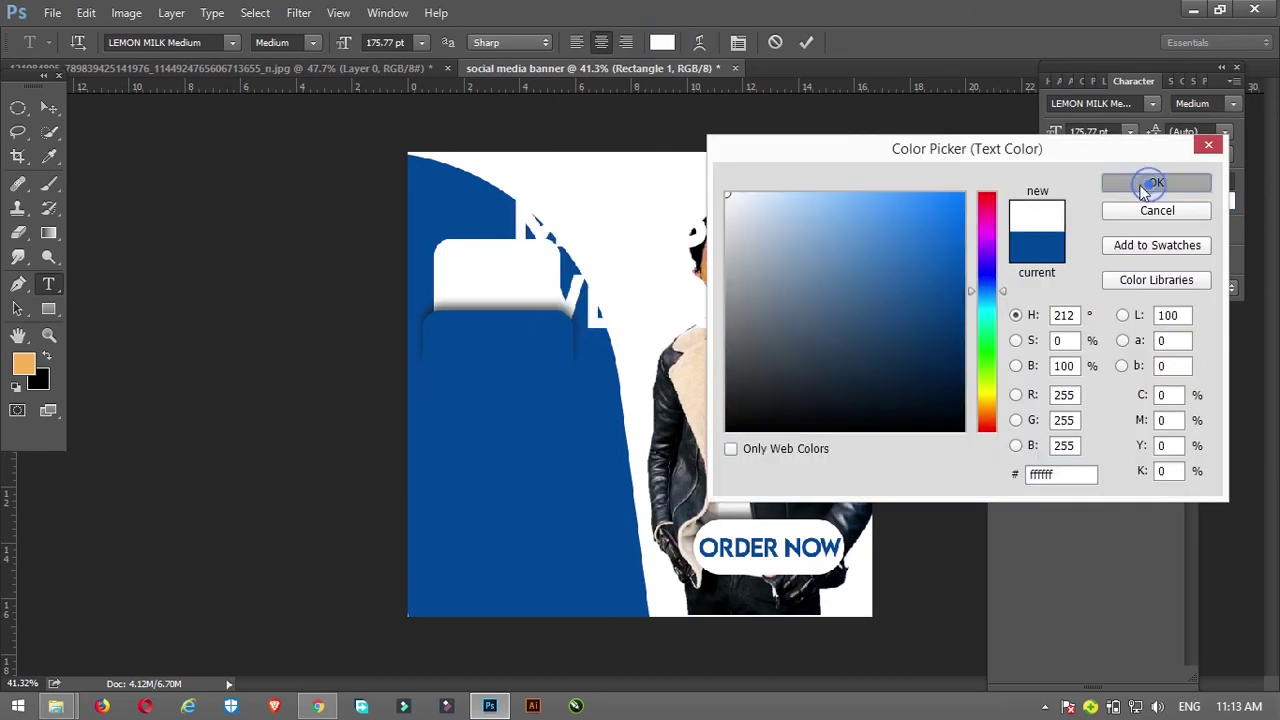
pyautogui.hotkey('ctrl', 'Return')
pyautogui.press('v')
pyautogui.moveTo(591, 251)
pyautogui.mouseDown()
pyautogui.moveTo(490, 397)
pyautogui.moveTo(505, 374)
pyautogui.mouseUp()
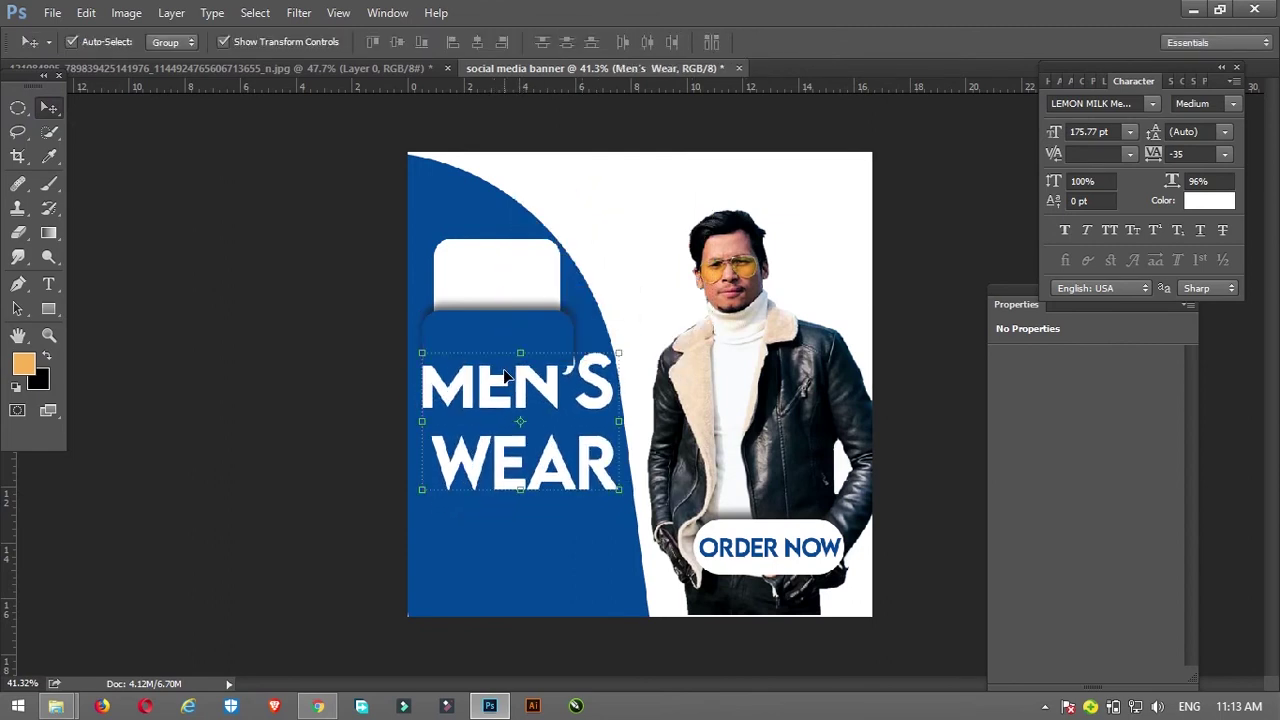
# - Reduce the heading to 145.77 pt and nudge it lower on the blue area
pyautogui.press('t')
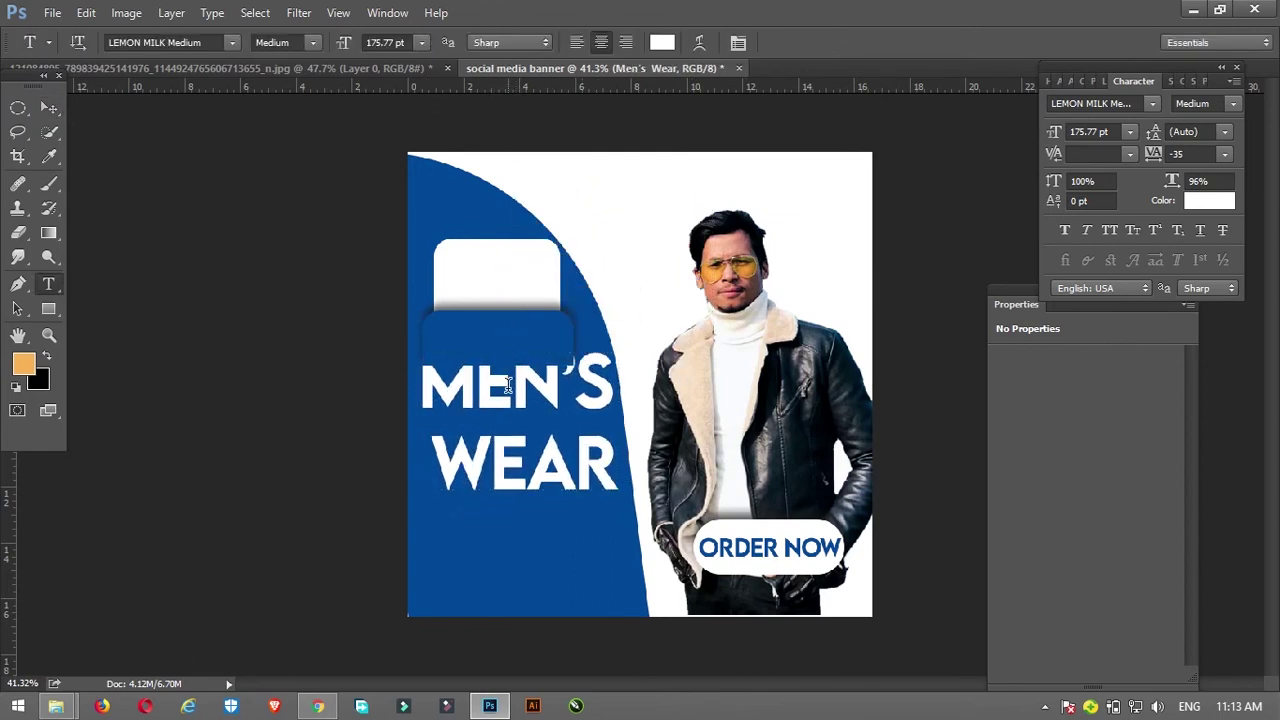
pyautogui.click(508, 383)
pyautogui.hotkey('ctrl', 'a')
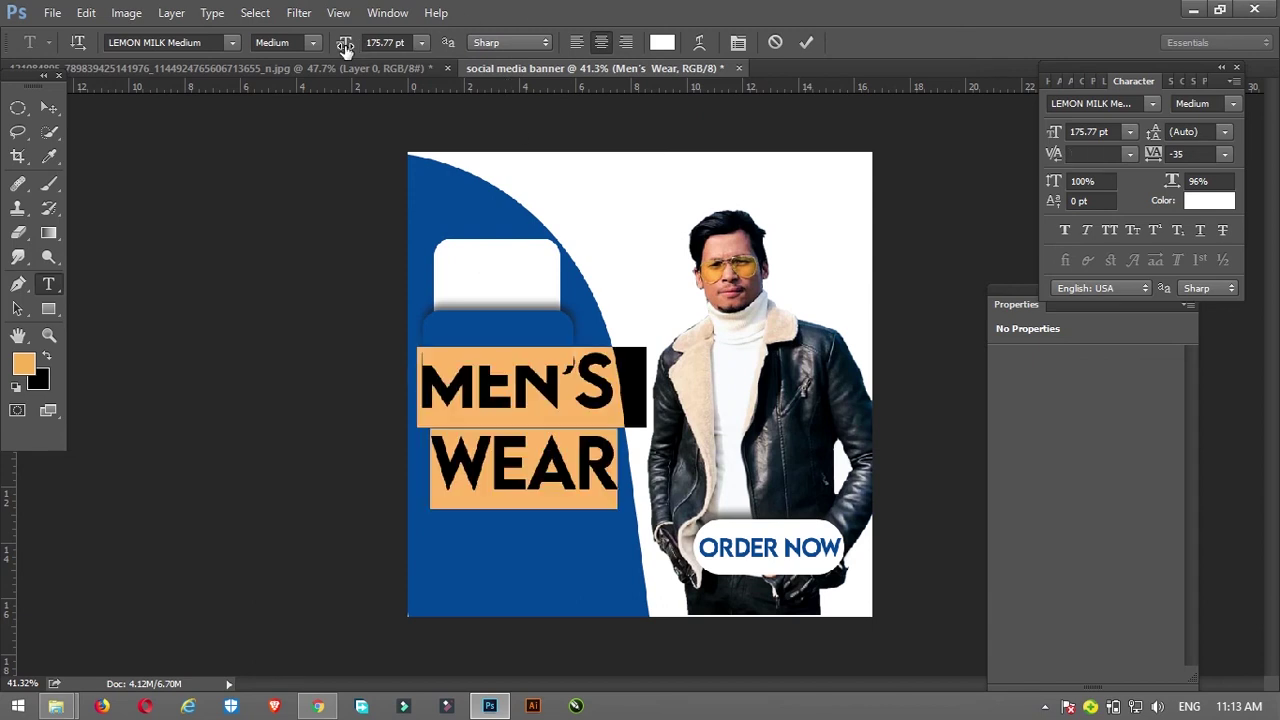
pyautogui.moveTo(345, 47); pyautogui.dragTo(316, 75)
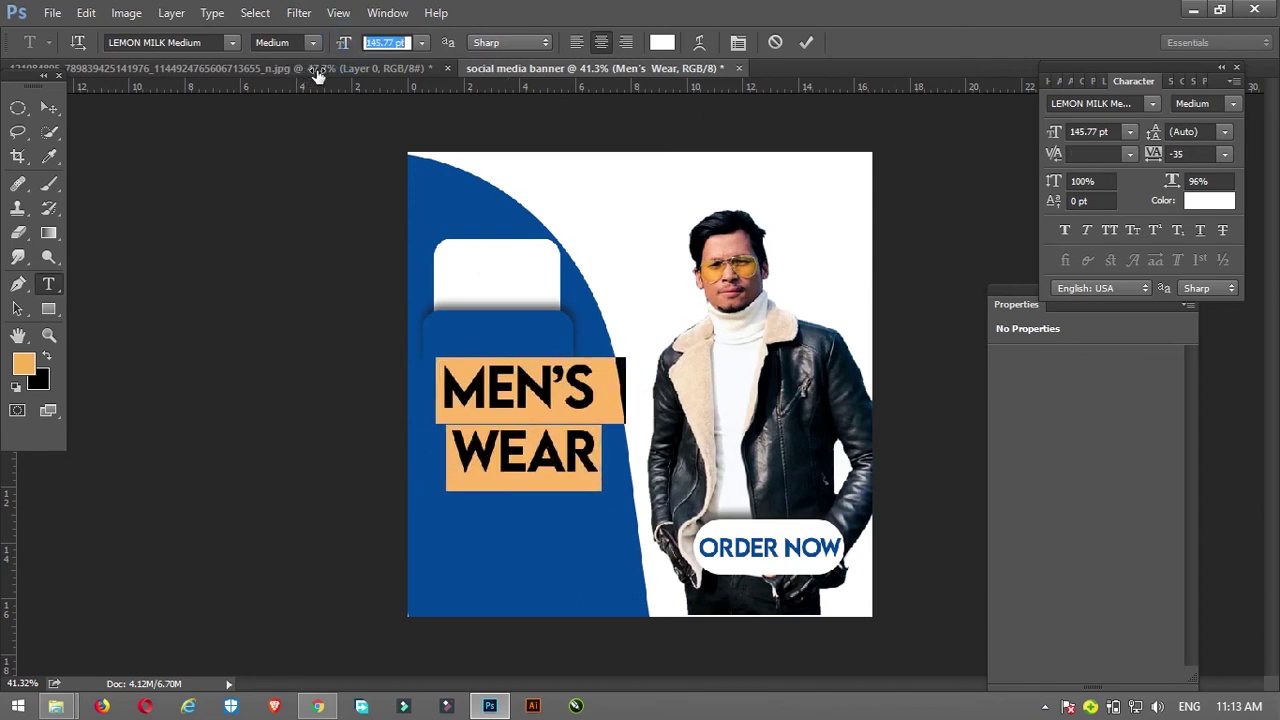
pyautogui.click(48, 107)
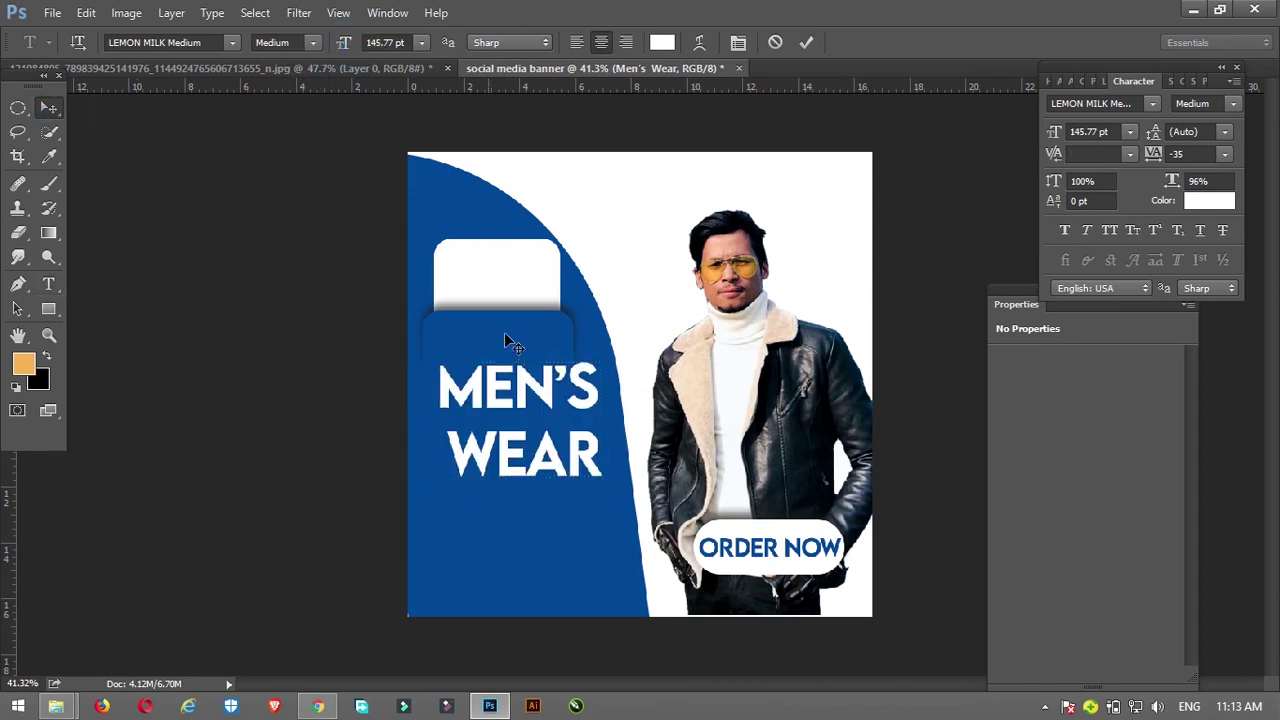
pyautogui.moveTo(548, 406); pyautogui.dragTo(536, 428)
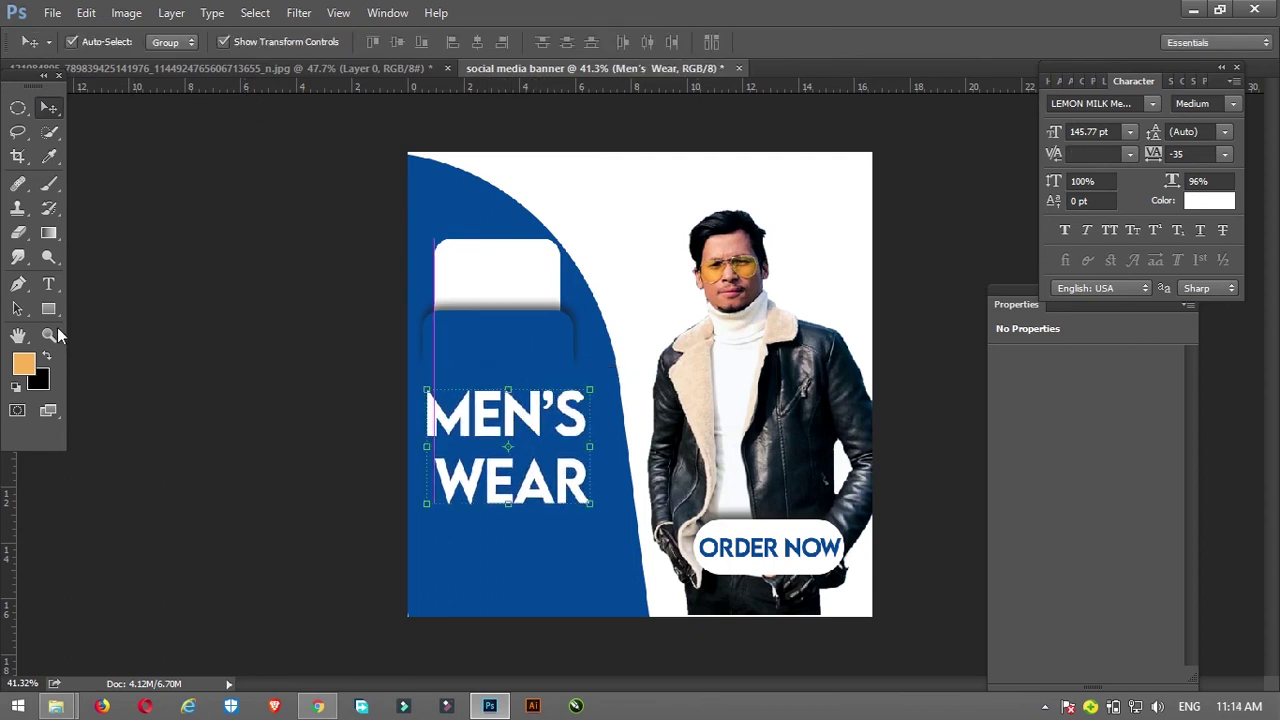
pyautogui.click(48, 309)
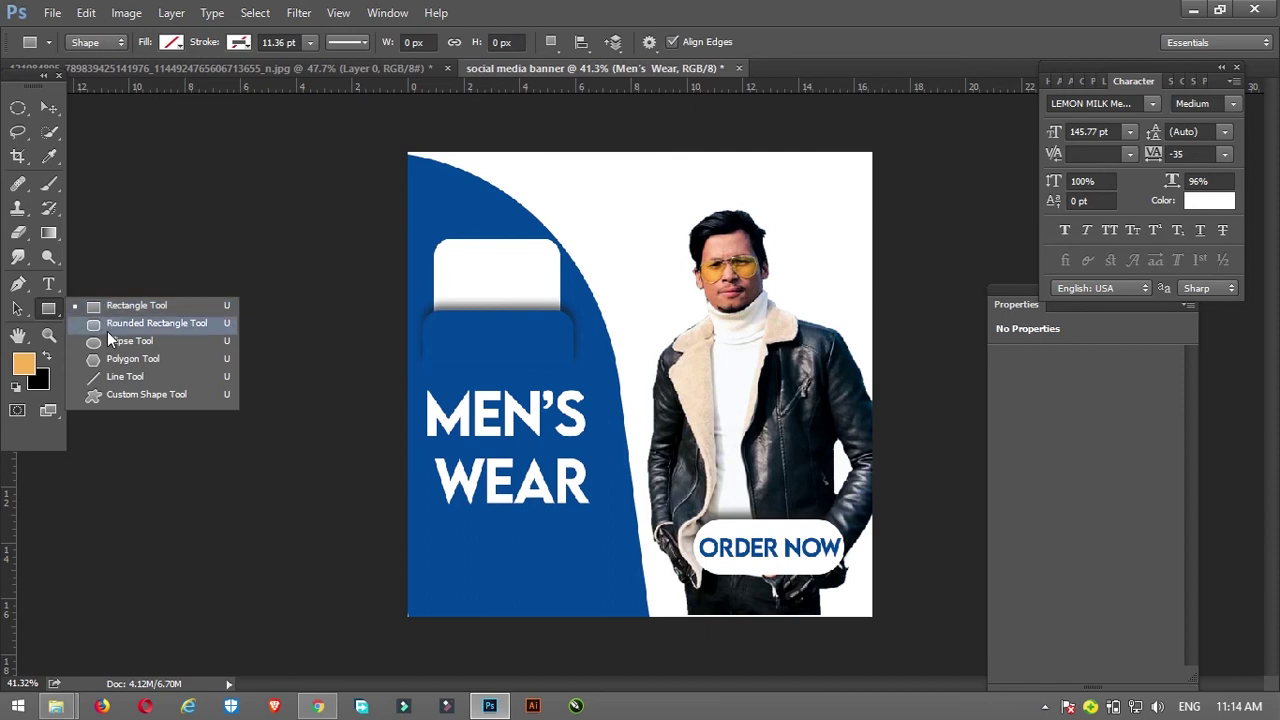
# - Draw a thin 439 × 16 px rounded bar below the MEN'S WEAR heading
pyautogui.click(107, 324)
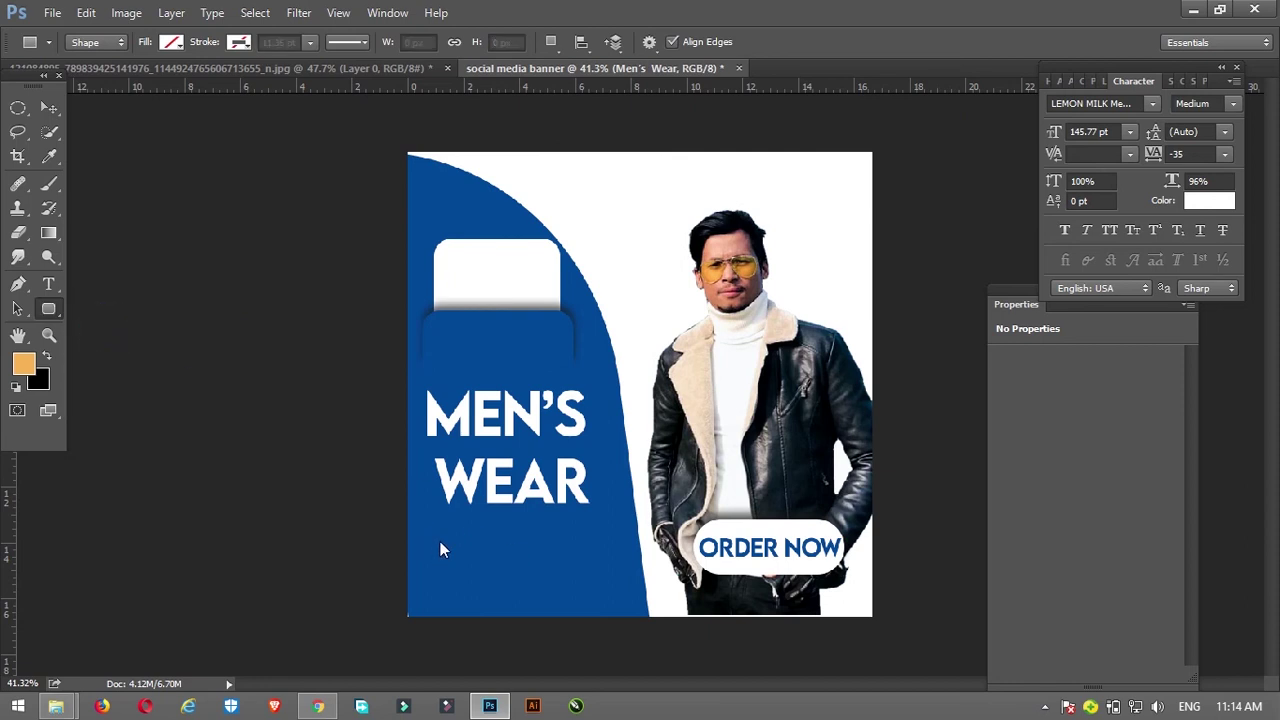
pyautogui.hotkey('shift', 'u')
pyautogui.moveTo(433, 531)
pyautogui.mouseDown()
pyautogui.moveTo(587, 557)
pyautogui.moveTo(602, 535)
pyautogui.mouseUp()
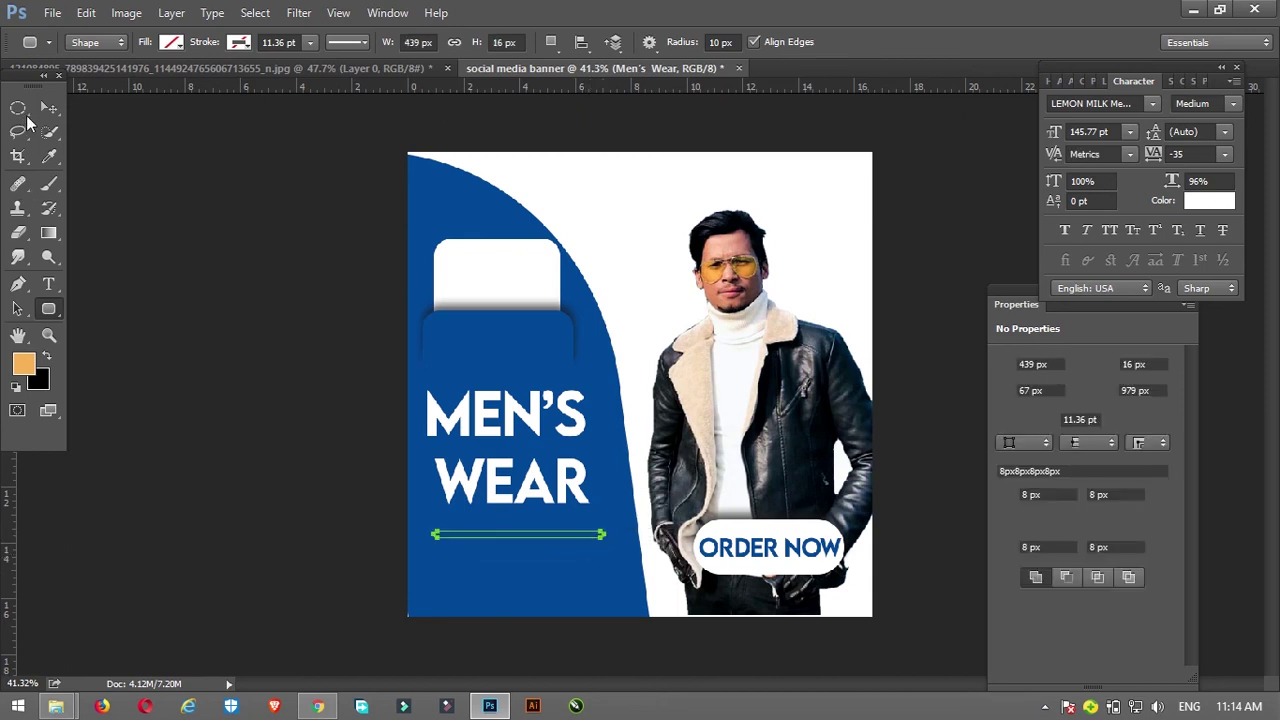
pyautogui.click(49, 107)
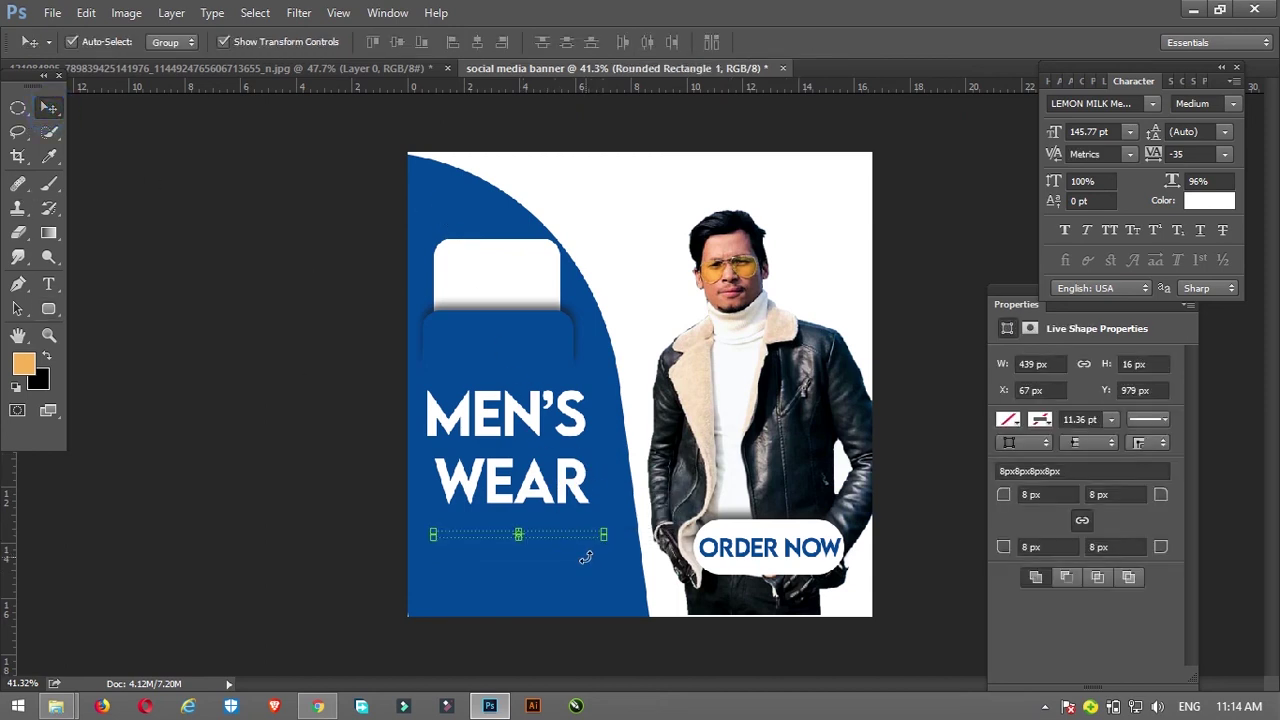
# - Fill the bar white and nudge it up closer to WEAR
pyautogui.click(1008, 421)
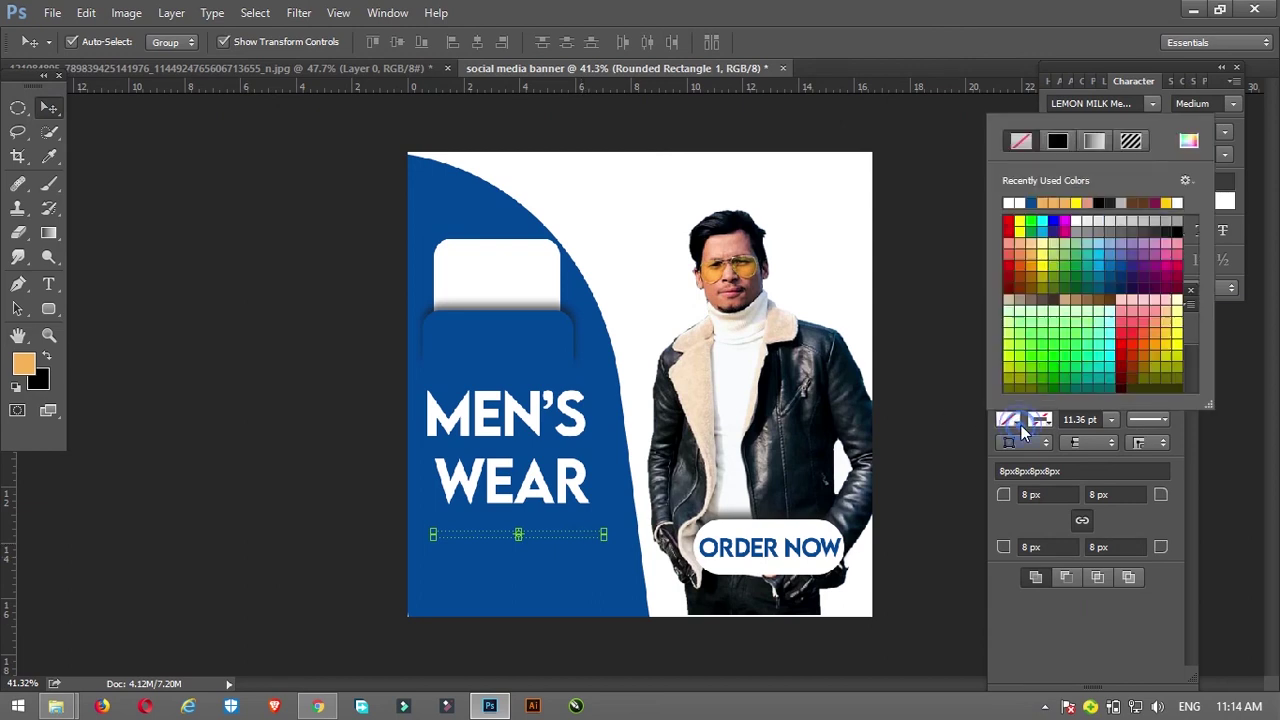
pyautogui.click(1009, 202)
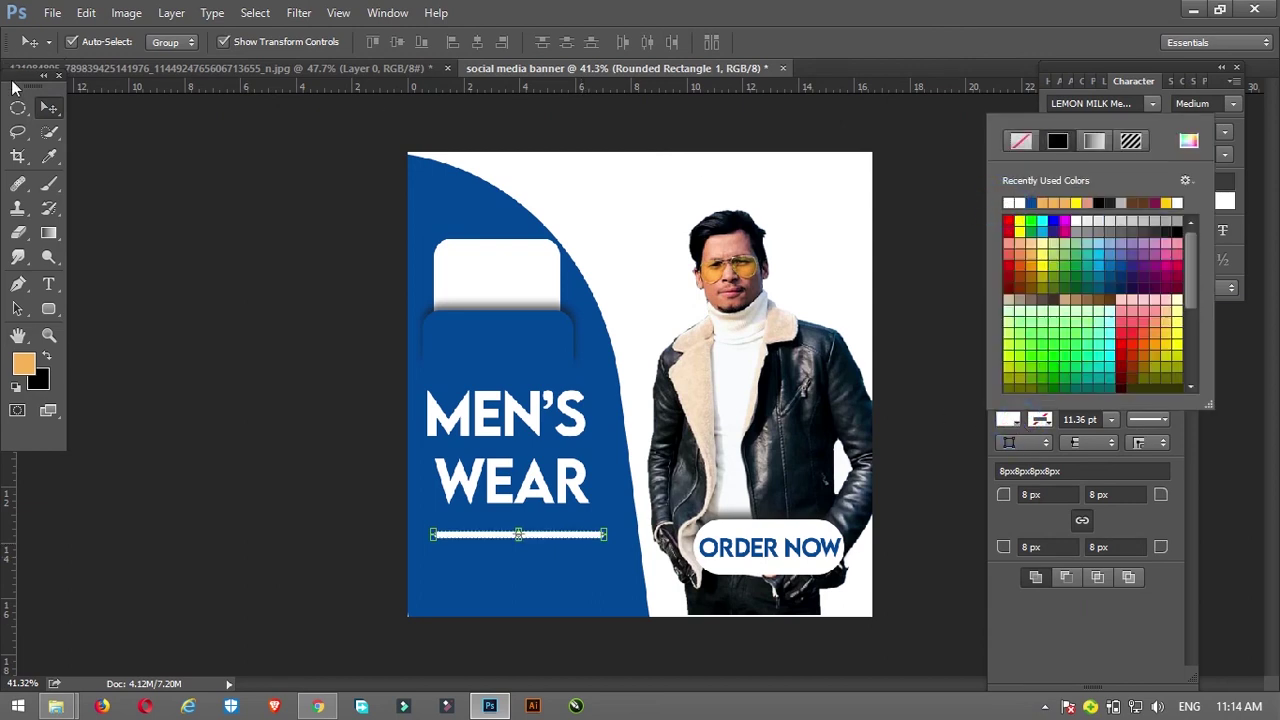
pyautogui.click(251, 171)
pyautogui.click(251, 171)
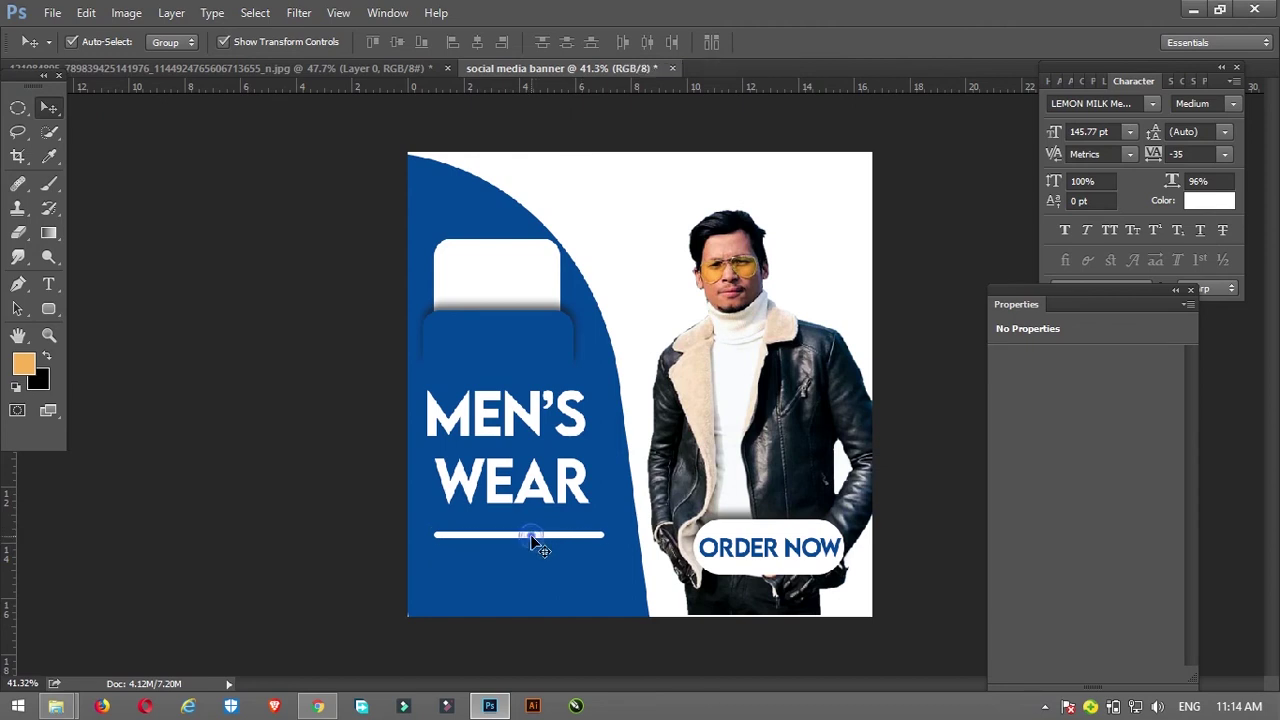
pyautogui.moveTo(533, 543); pyautogui.dragTo(530, 526)
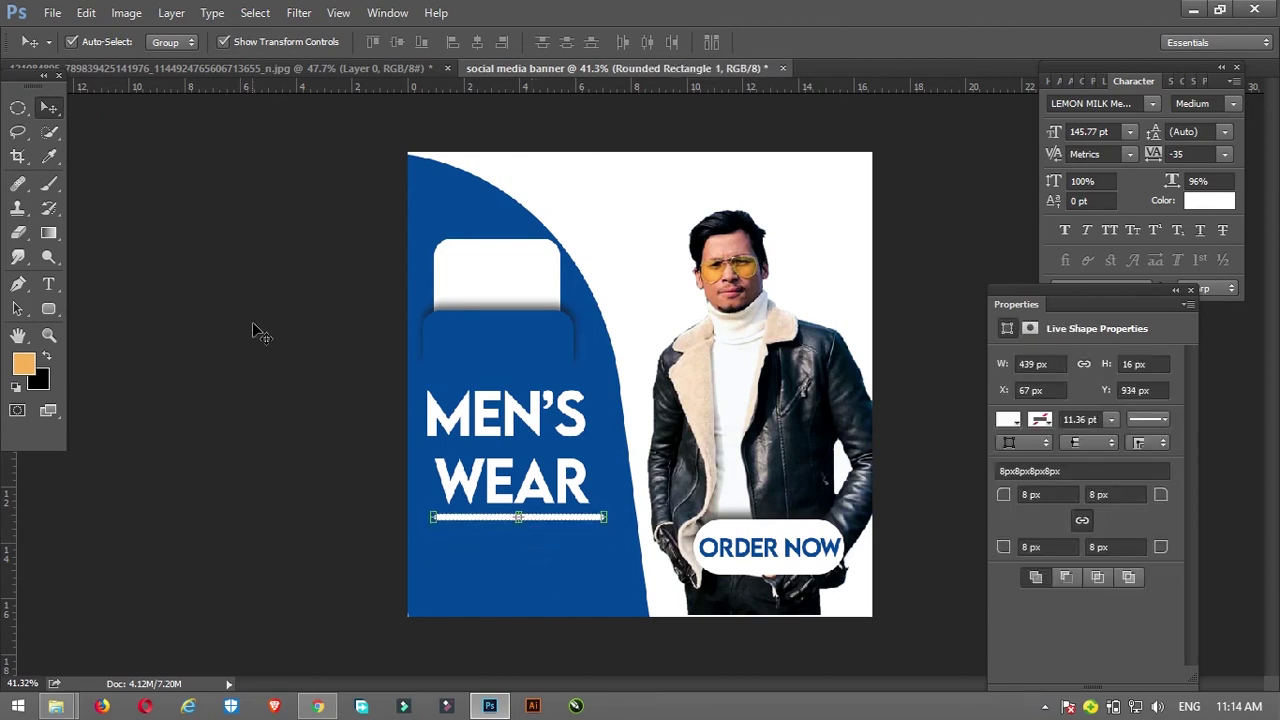
pyautogui.click(455, 256)
# - Add a '20% OFF' text layer at 81.77 pt over the white rounded box
pyautogui.press('t')
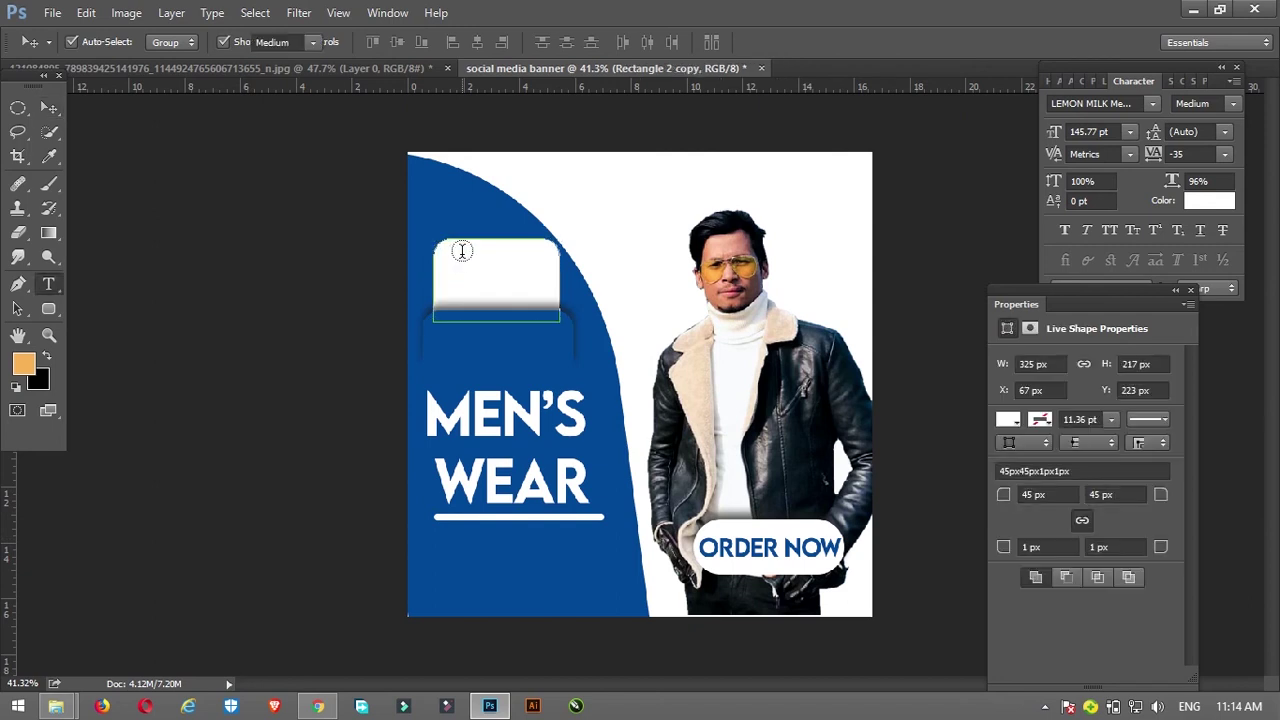
pyautogui.click(636, 216)
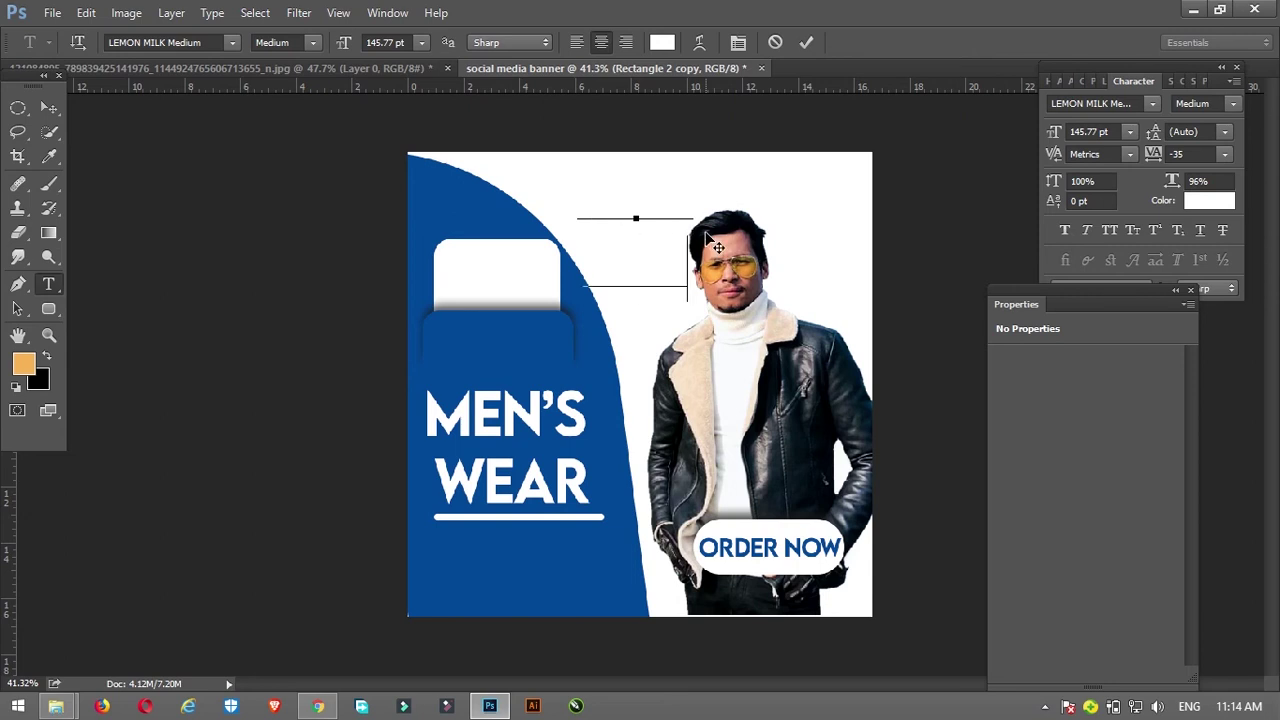
pyautogui.hotkey('ctrl', 'a')
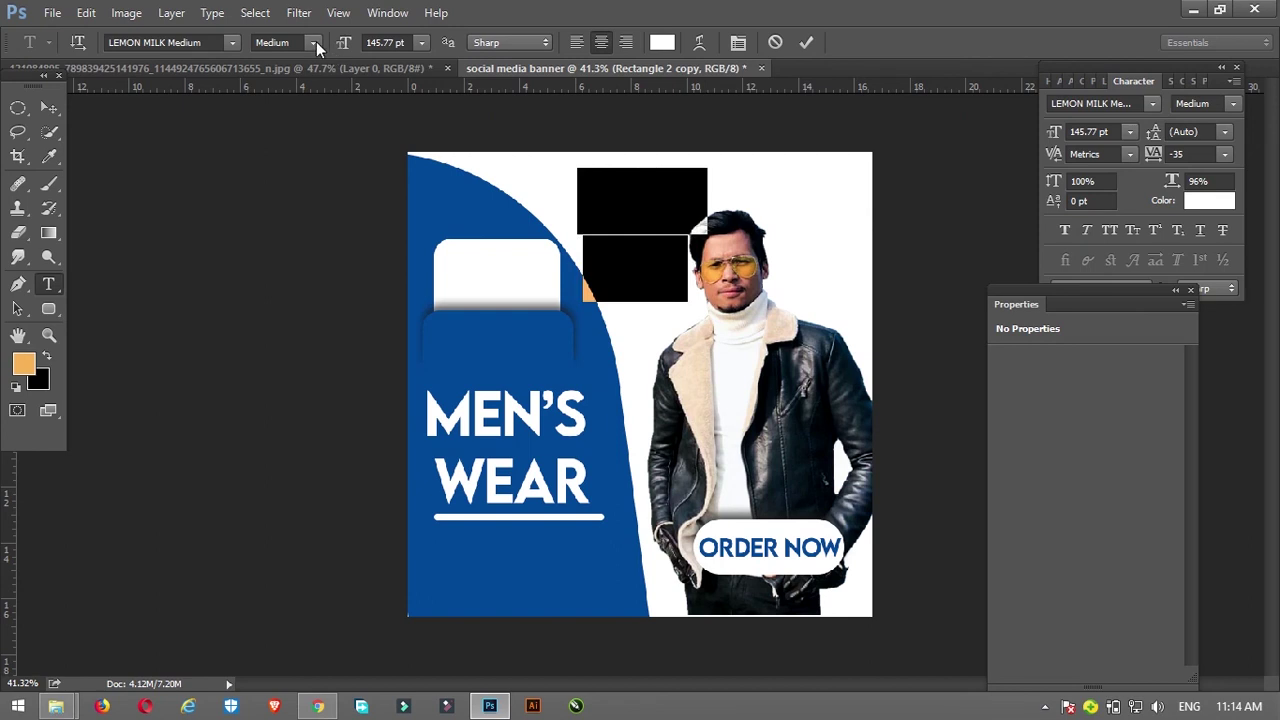
pyautogui.moveTo(343, 50); pyautogui.dragTo(664, 298)
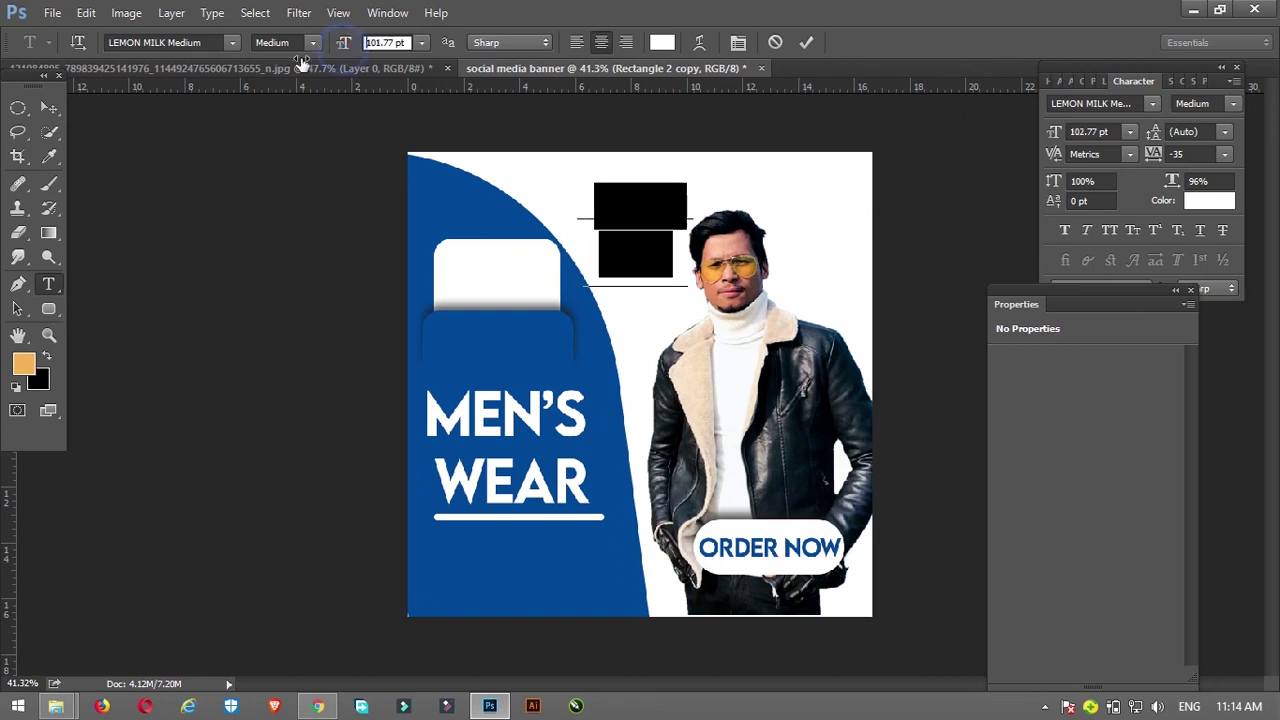
pyautogui.moveTo(608, 330); pyautogui.dragTo(511, 372)
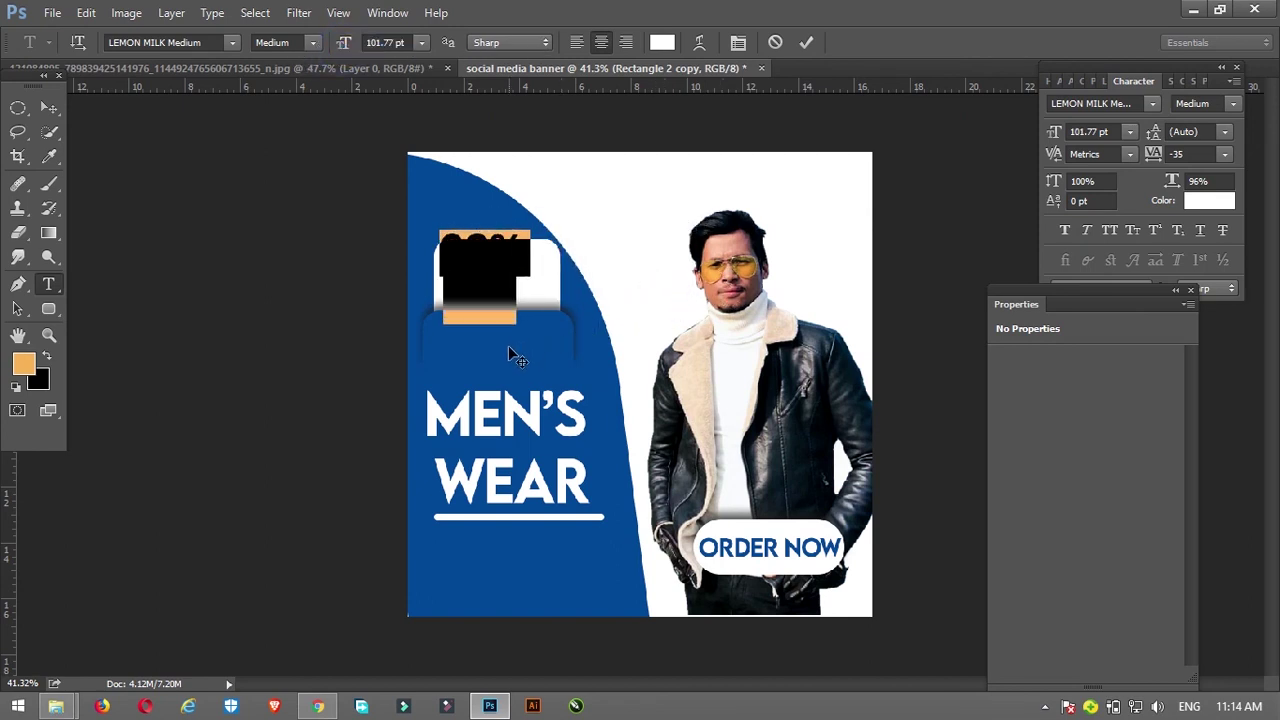
pyautogui.moveTo(343, 46); pyautogui.dragTo(322, 46)
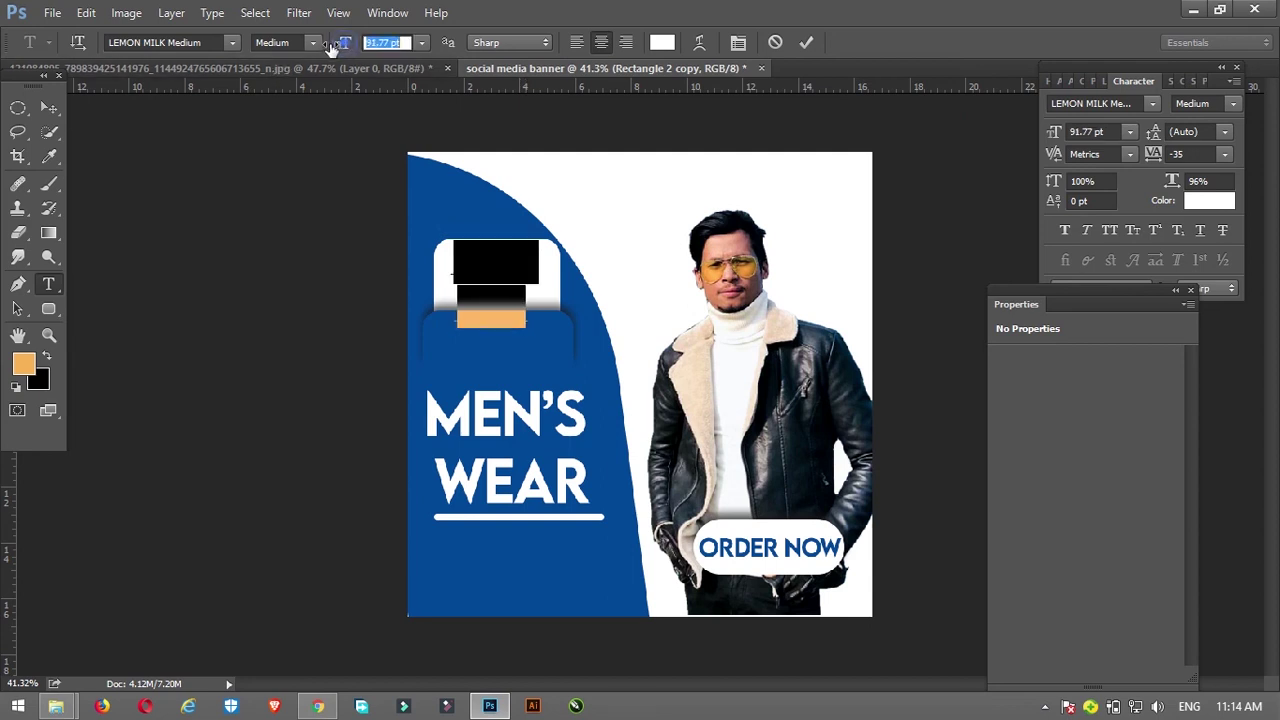
pyautogui.click(50, 107)
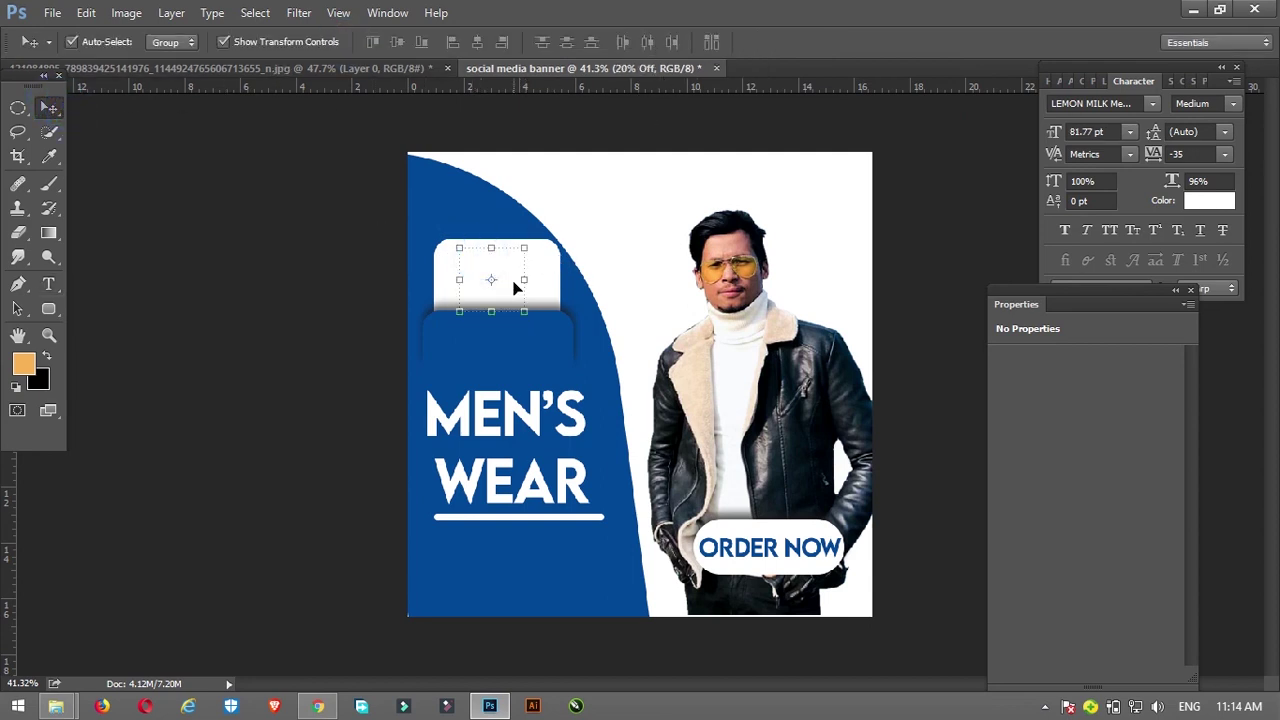
# - Colour the 20% OFF text black and centre it on the white box
pyautogui.press('t')
pyautogui.click(660, 43)
pyautogui.moveTo(854, 250)
pyautogui.mouseDown()
pyautogui.moveTo(857, 317)
pyautogui.moveTo(966, 432)
pyautogui.mouseUp()
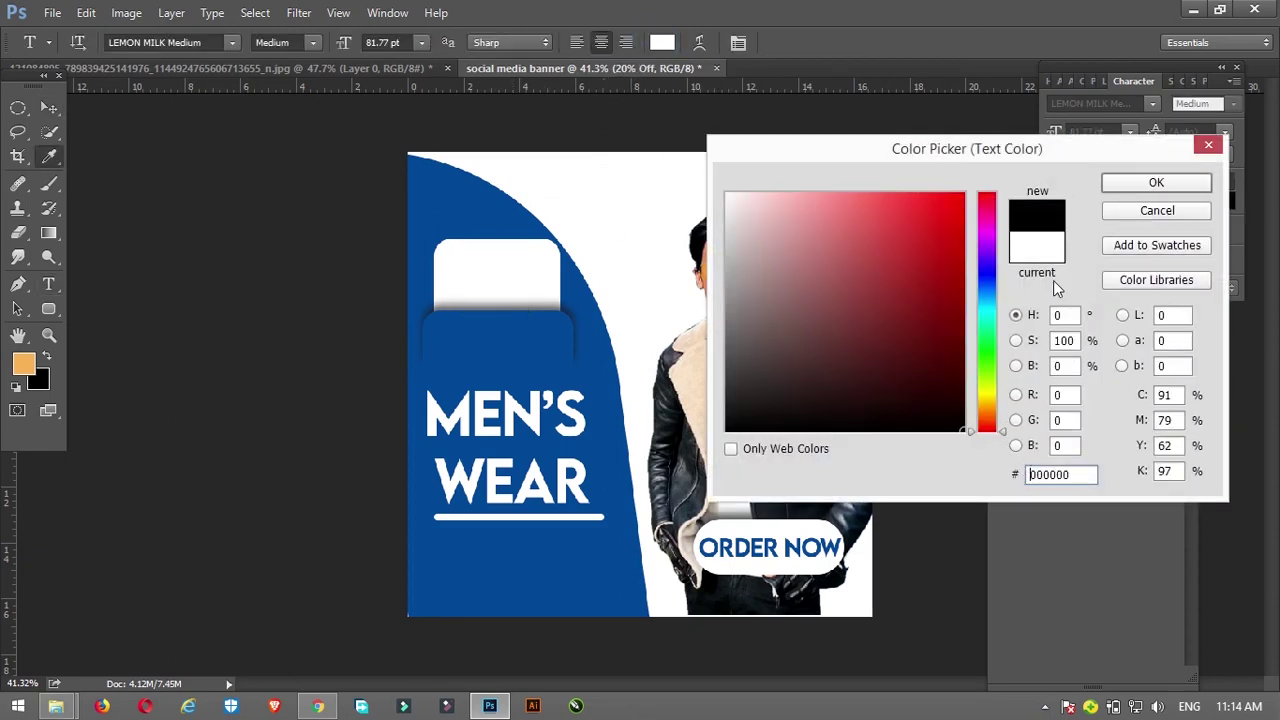
pyautogui.click(1155, 184)
pyautogui.click(47, 110)
pyautogui.moveTo(511, 273); pyautogui.dragTo(518, 268)
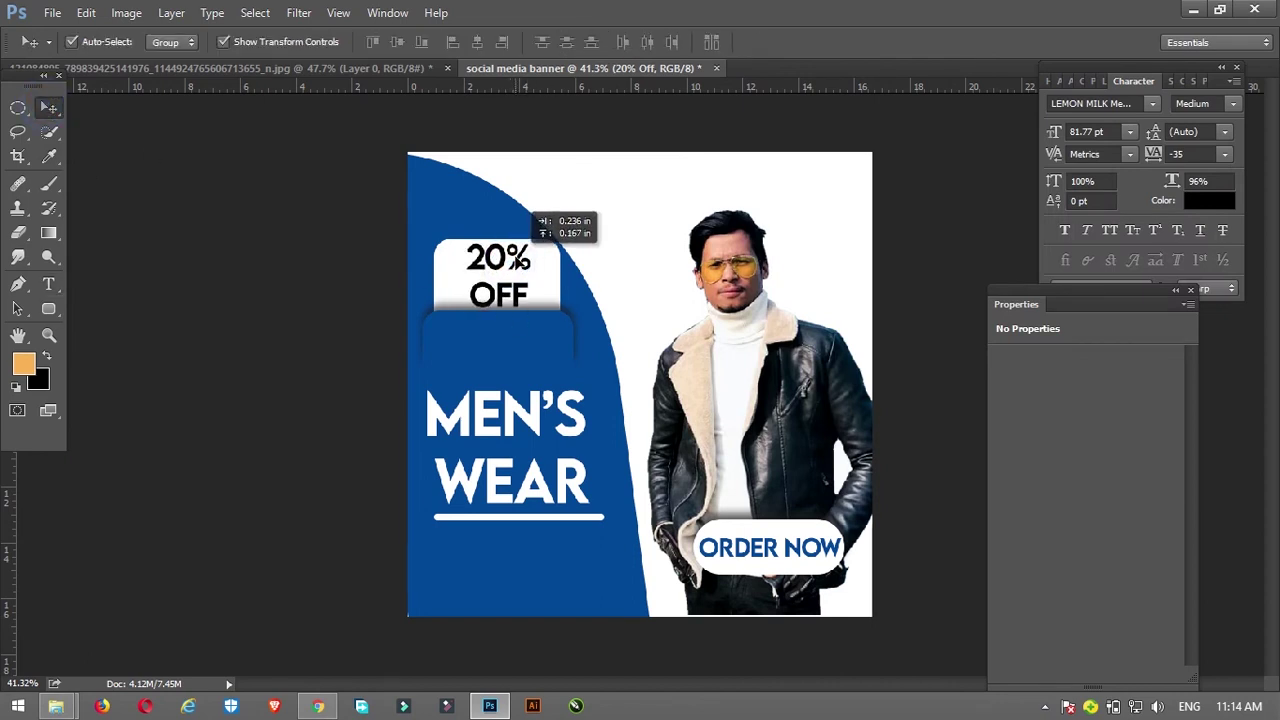
pyautogui.click(281, 318)
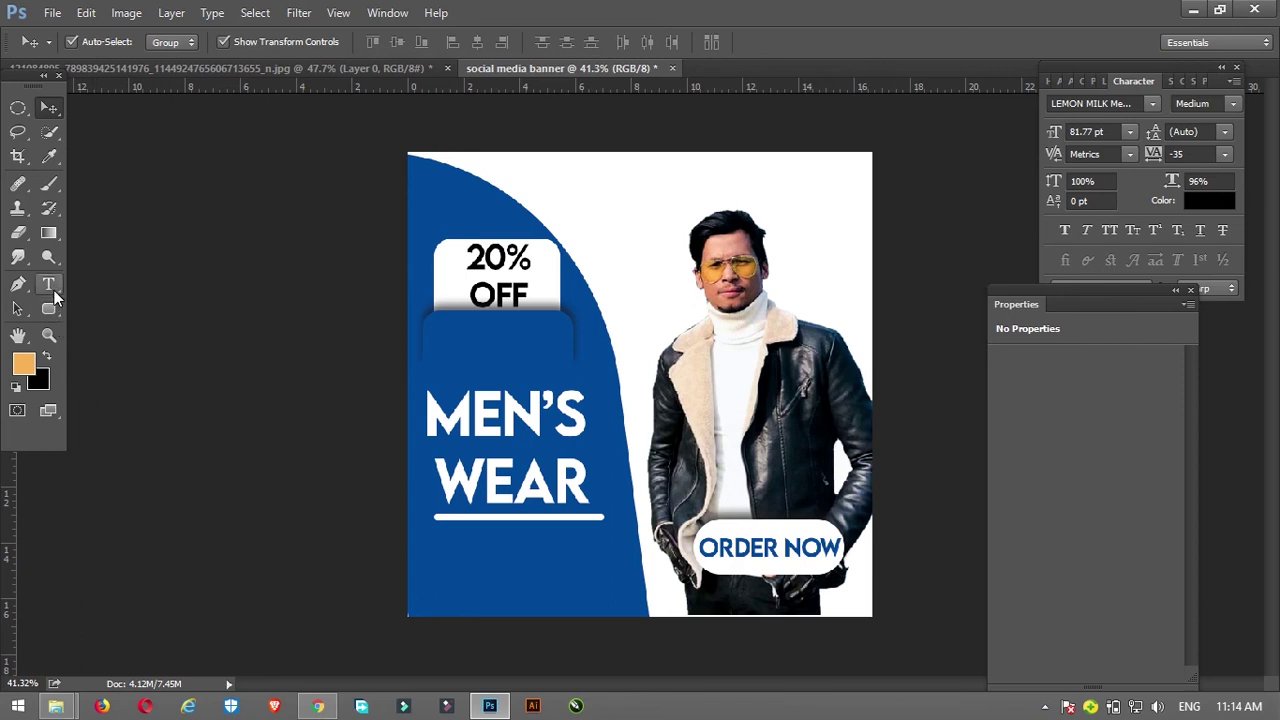
# - Add 'CONTACT NUMBER' below the WEAR underline at 33.77 pt with 545 tracking
pyautogui.click(49, 285)
pyautogui.click(451, 556)
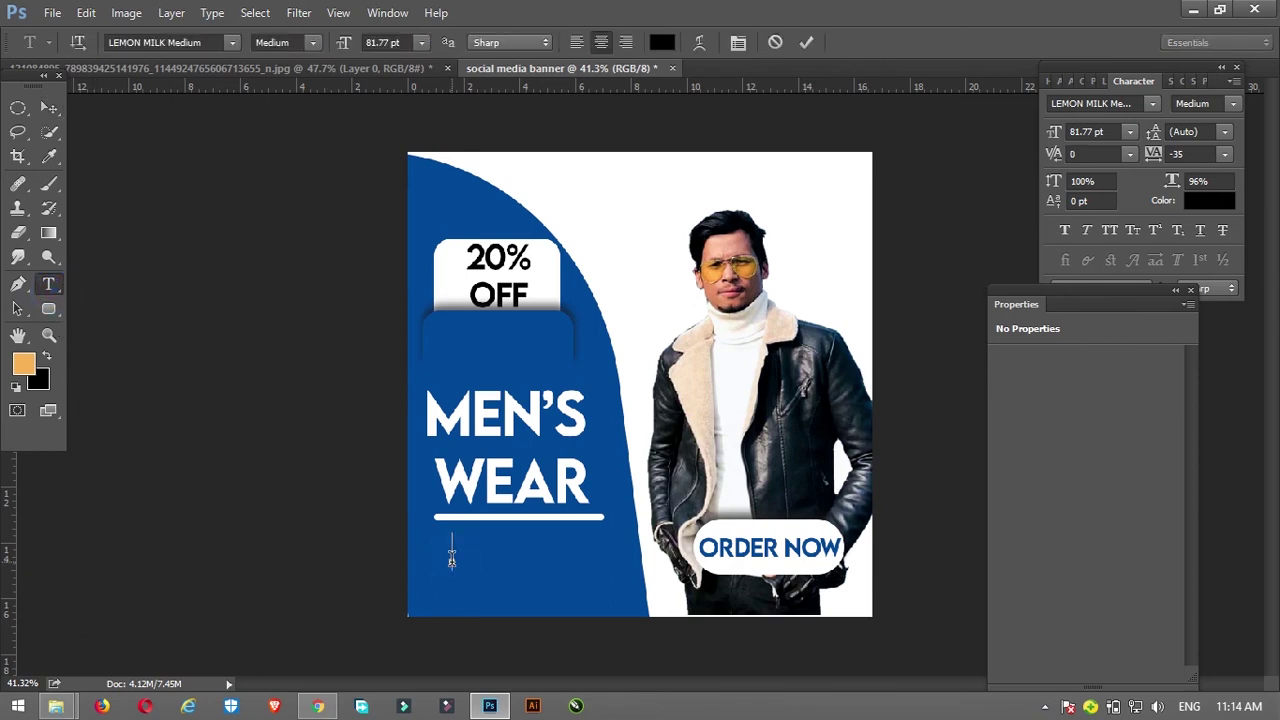
pyautogui.write('CONTACT')
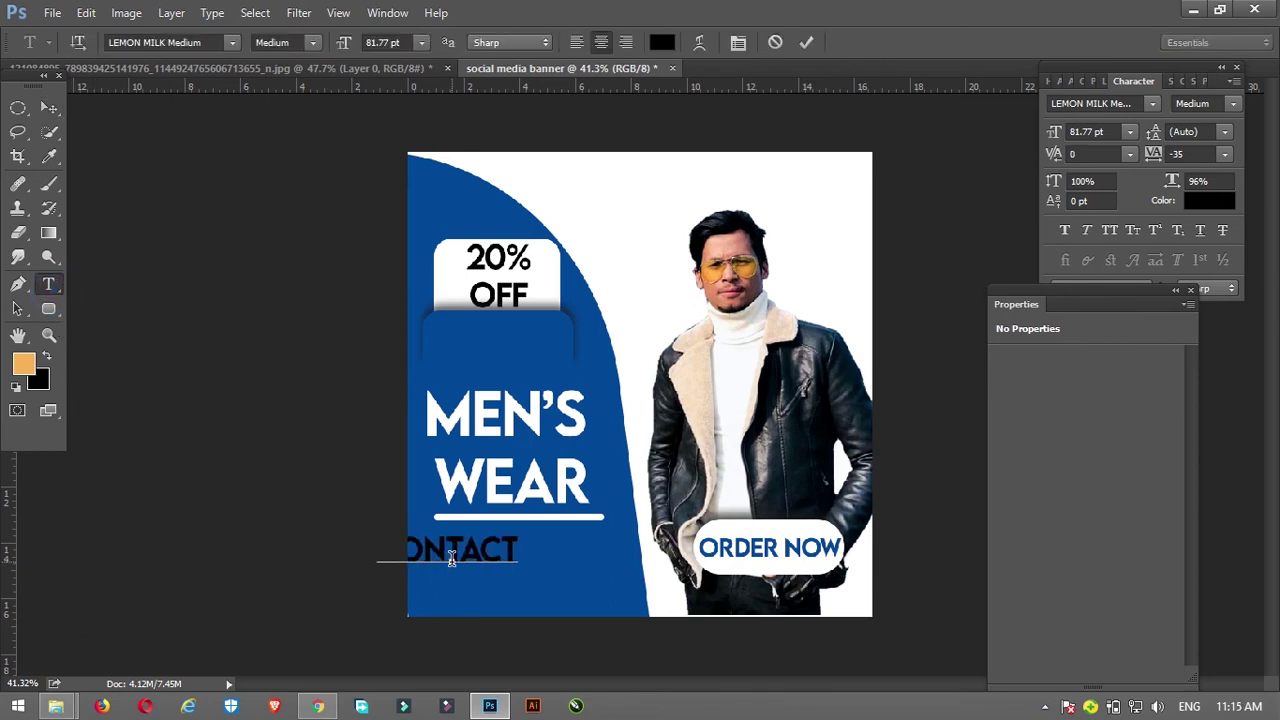
pyautogui.write(' NUMBER')
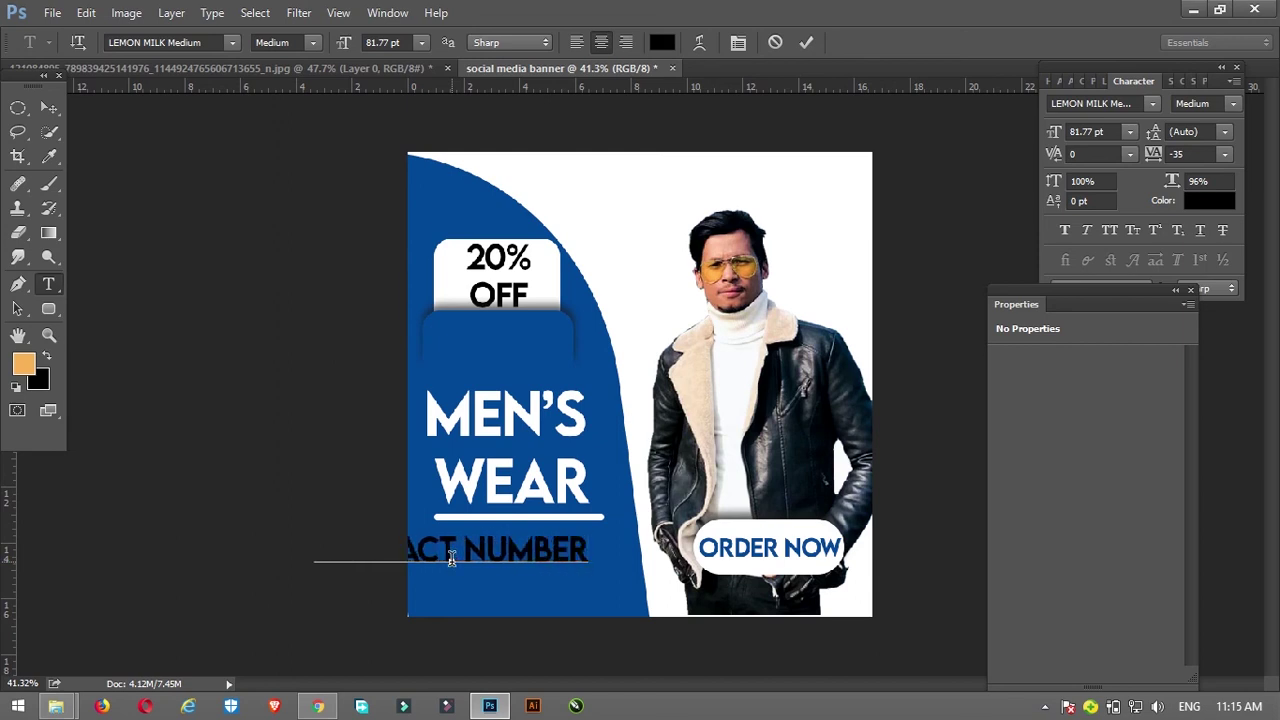
pyautogui.hotkey('ctrl', 'a')
pyautogui.moveTo(347, 44); pyautogui.dragTo(305, 52)
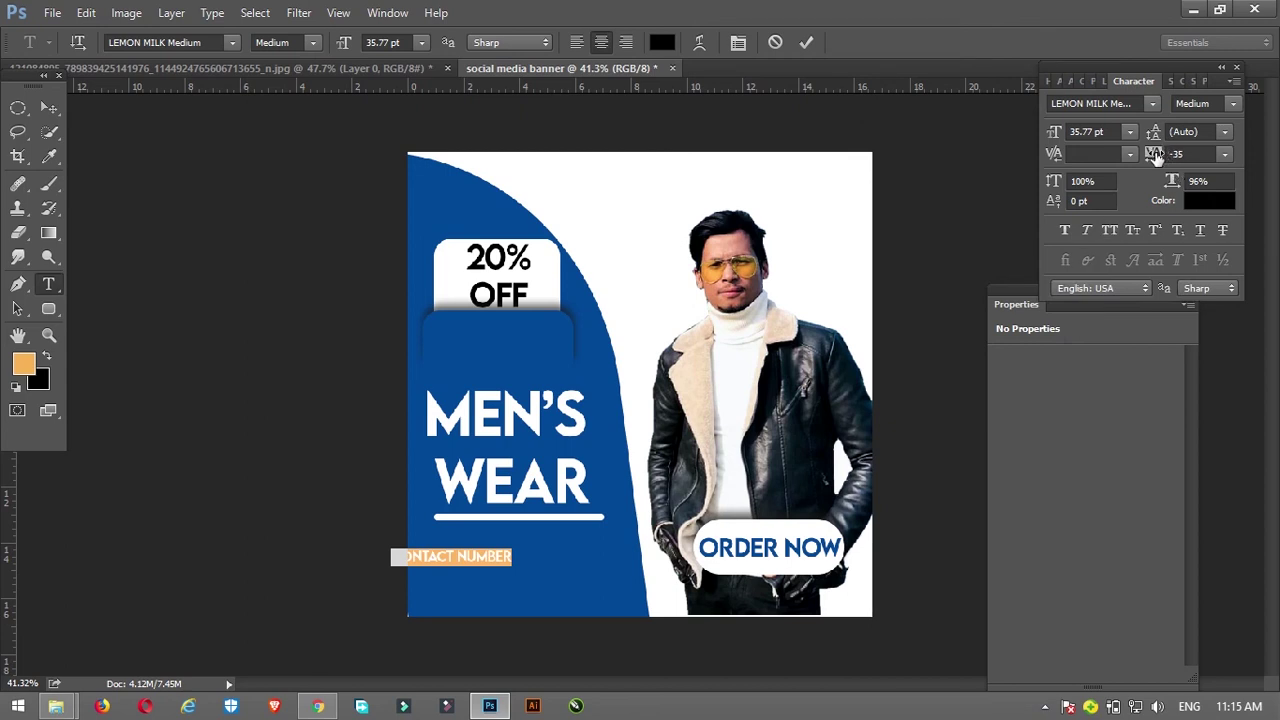
pyautogui.moveTo(1156, 155); pyautogui.dragTo(1215, 155)
pyautogui.moveTo(525, 590); pyautogui.dragTo(557, 586)
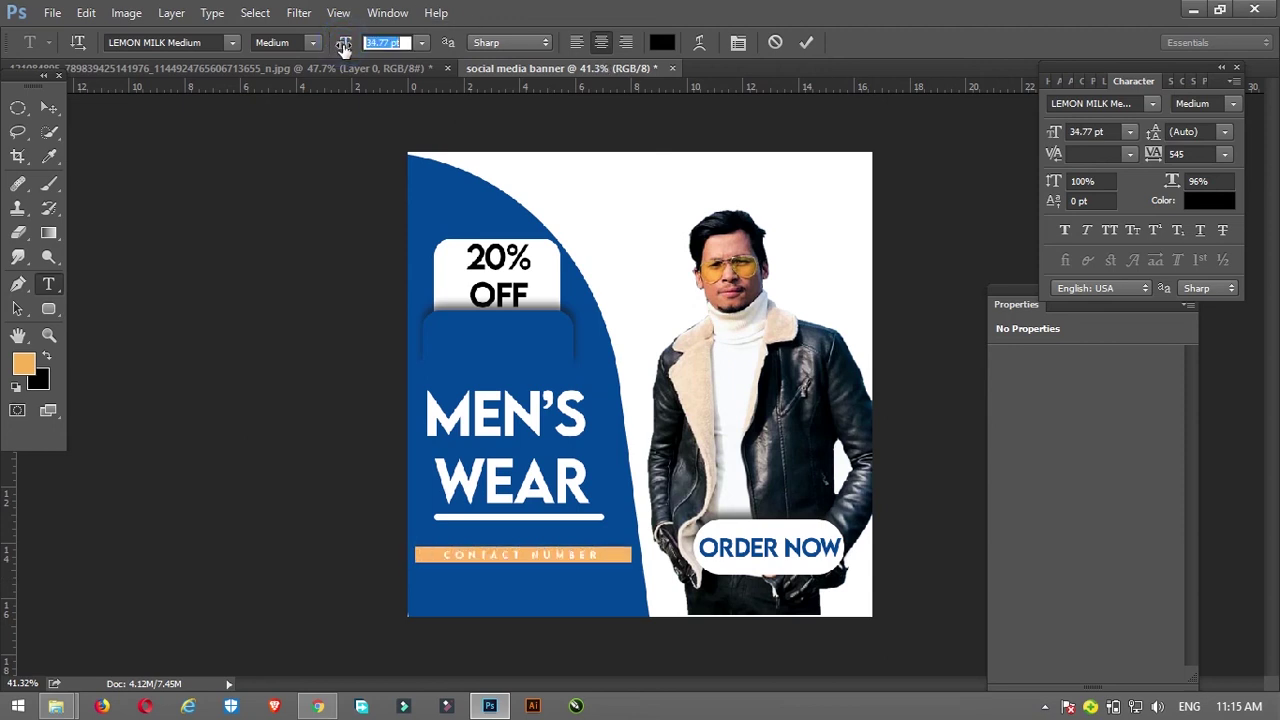
pyautogui.moveTo(342, 47); pyautogui.dragTo(343, 47)
pyautogui.click(54, 104)
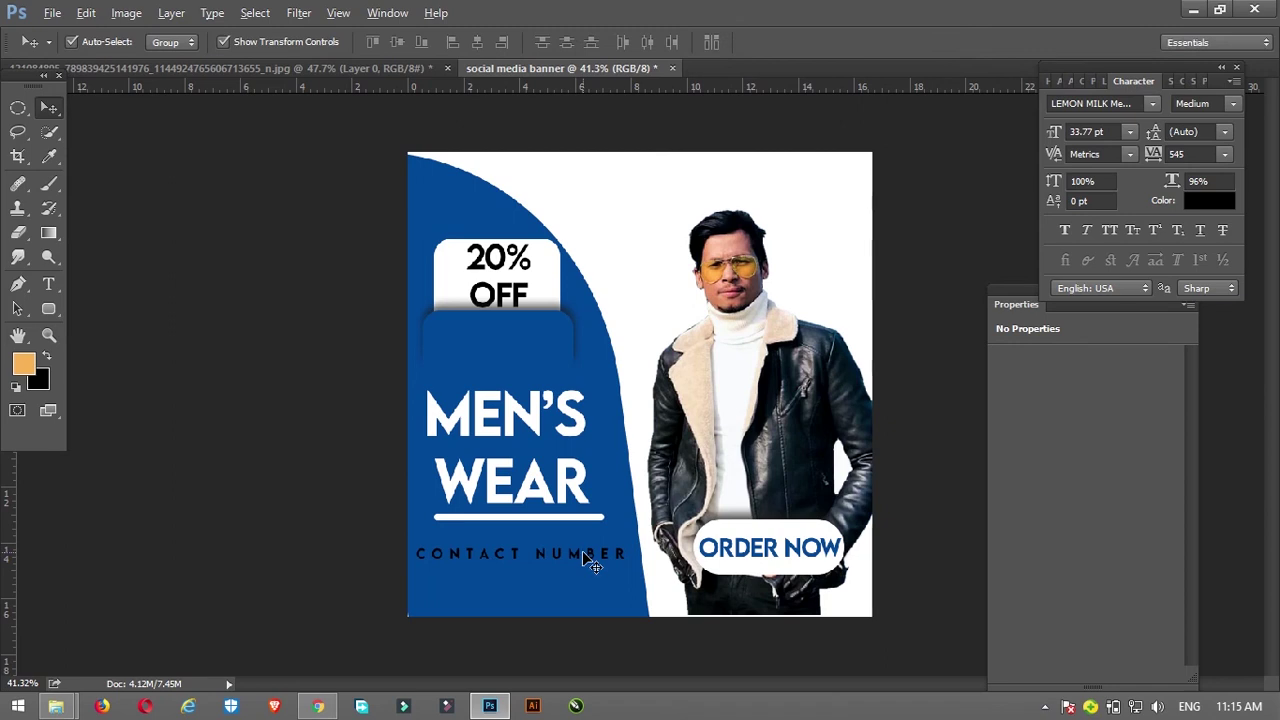
# - Duplicate the contact line below itself as 'YOURWEBSITE.COM' in Regular weight at 30.77 pt
pyautogui.moveTo(585, 565); pyautogui.dragTo(583, 580)
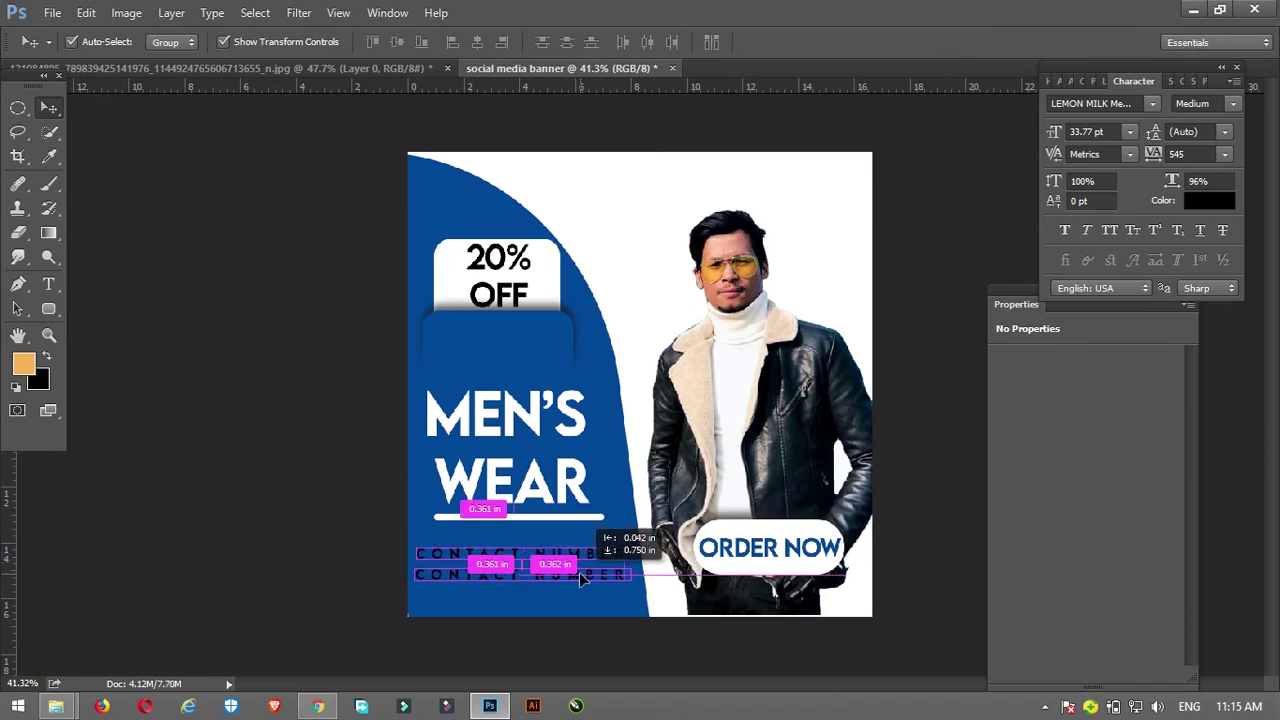
pyautogui.doubleClick(579, 573)
pyautogui.hotkey('ctrl', 'a')
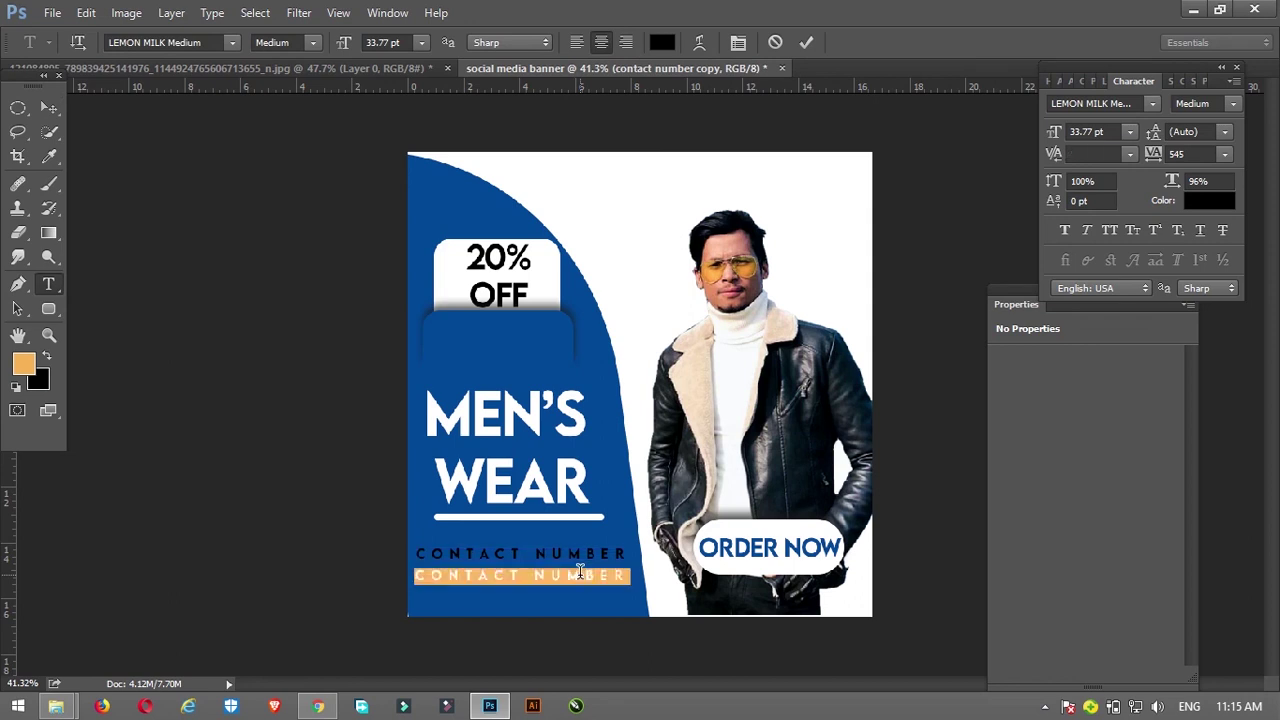
pyautogui.write('YOURWEBSITE.COM')
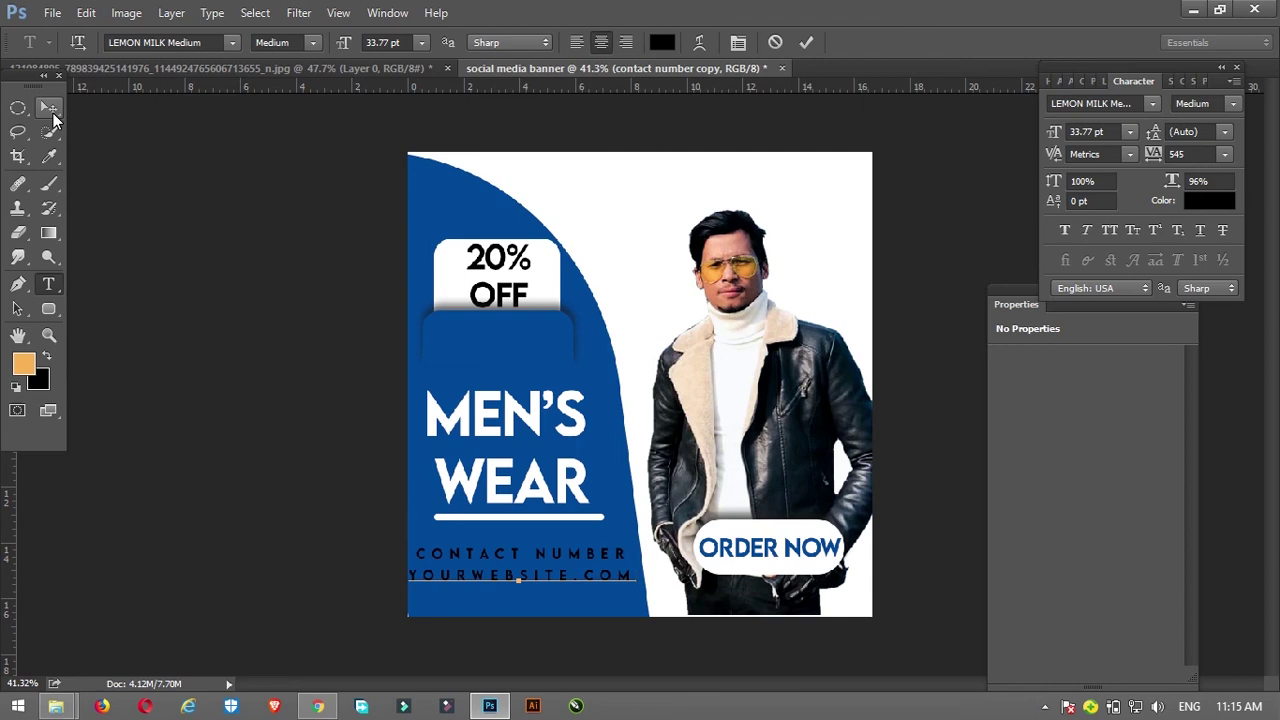
pyautogui.hotkey('ctrl', 'a')
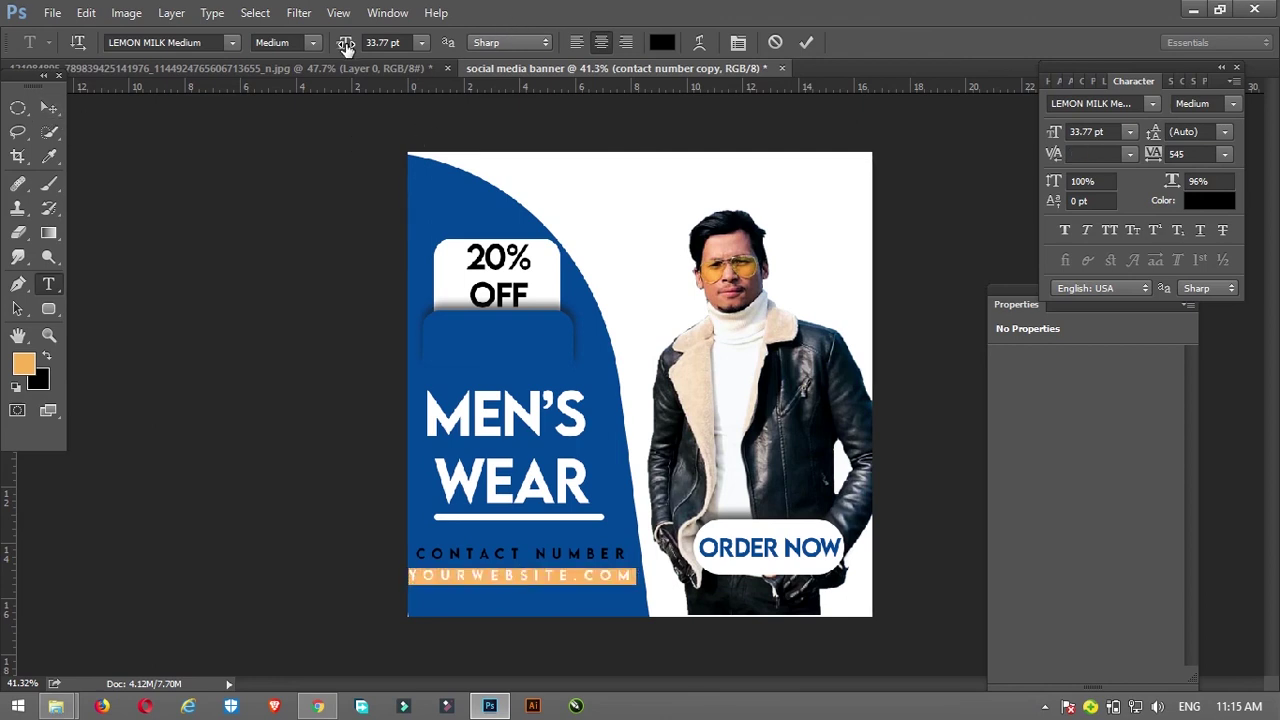
pyautogui.moveTo(345, 47); pyautogui.dragTo(343, 47)
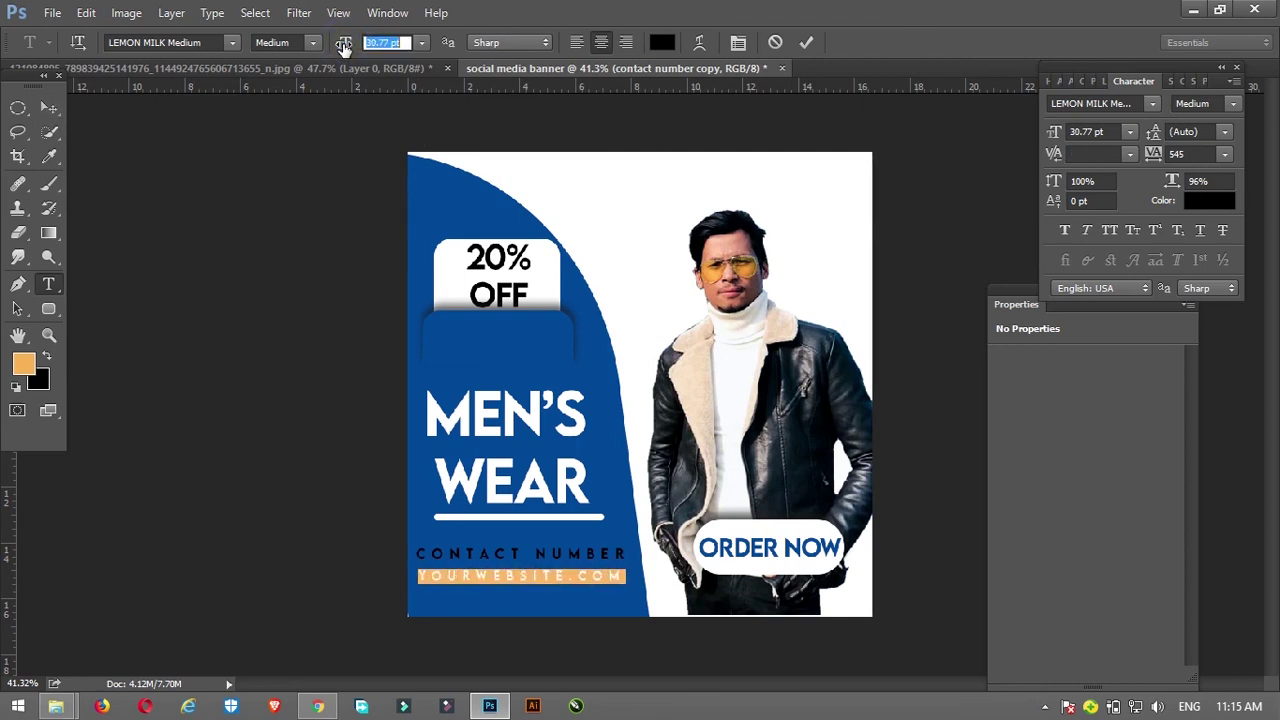
pyautogui.click(313, 42)
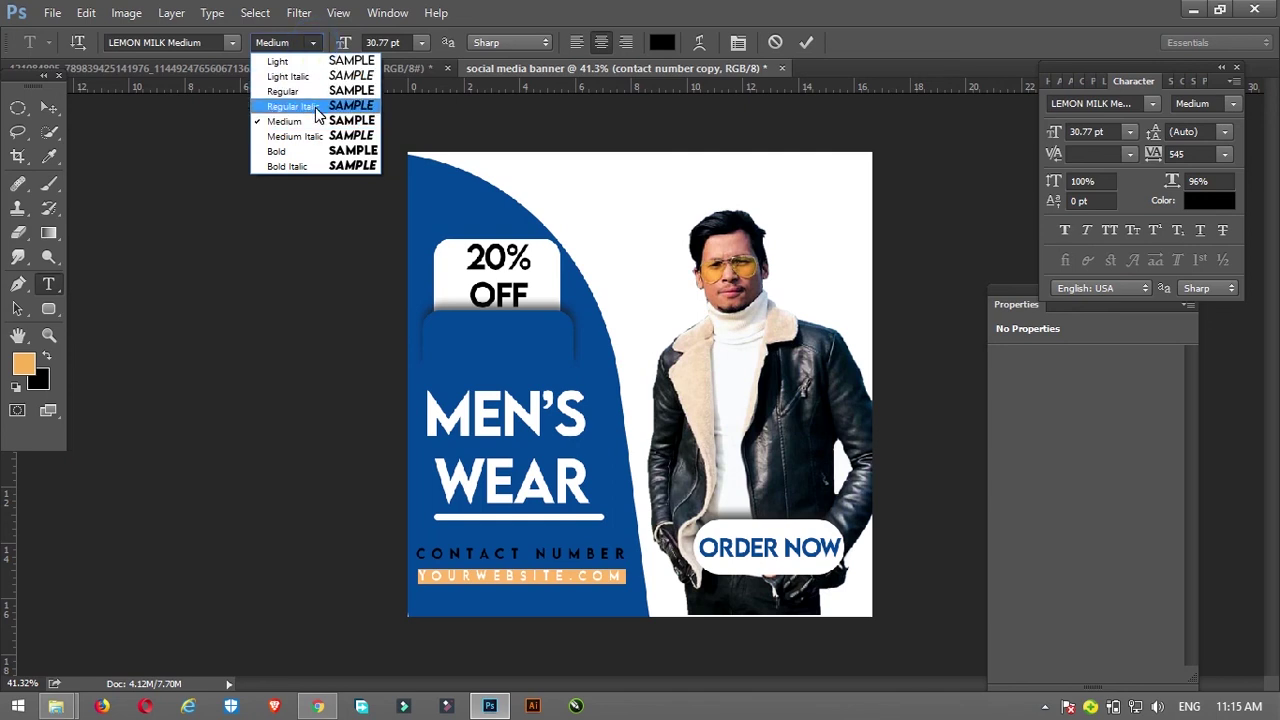
pyautogui.click(310, 91)
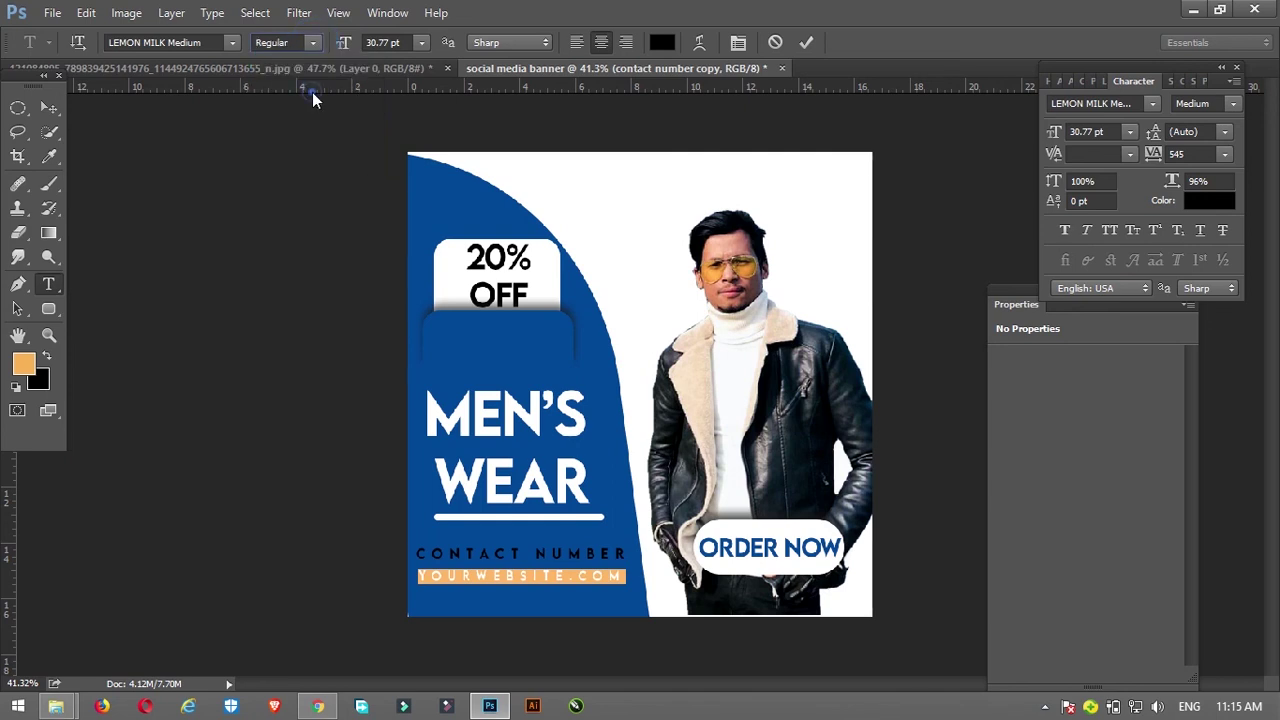
pyautogui.click(49, 108)
pyautogui.hotkey('ctrl', 't')
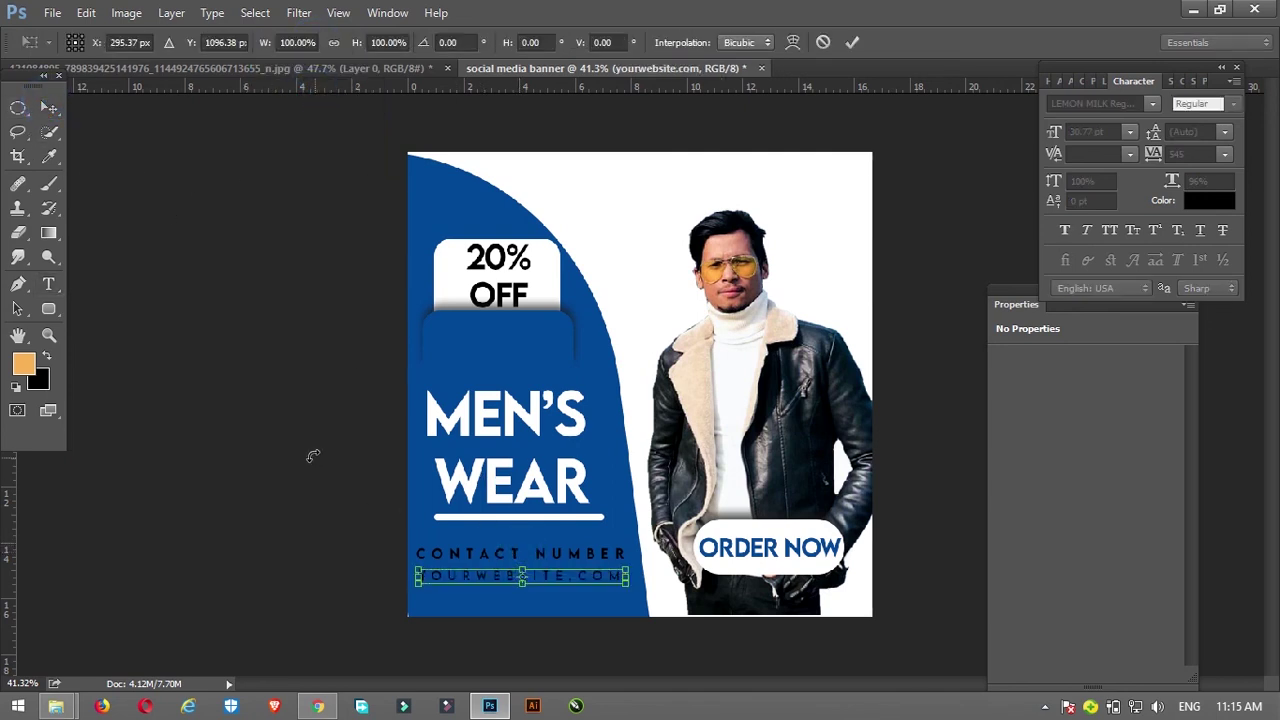
pyautogui.press('Return')
# - Switch the CONTACT NUMBER text to the LEMON MILK Regular style
pyautogui.click(486, 563)
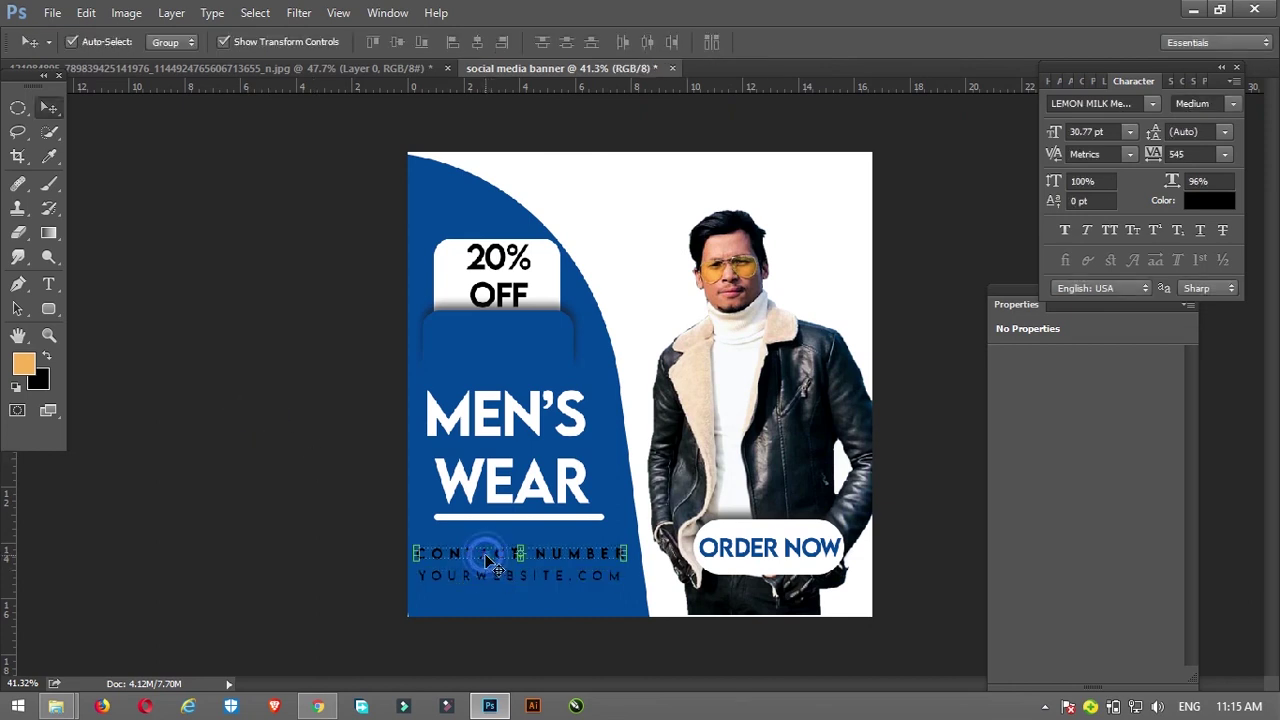
pyautogui.press('t')
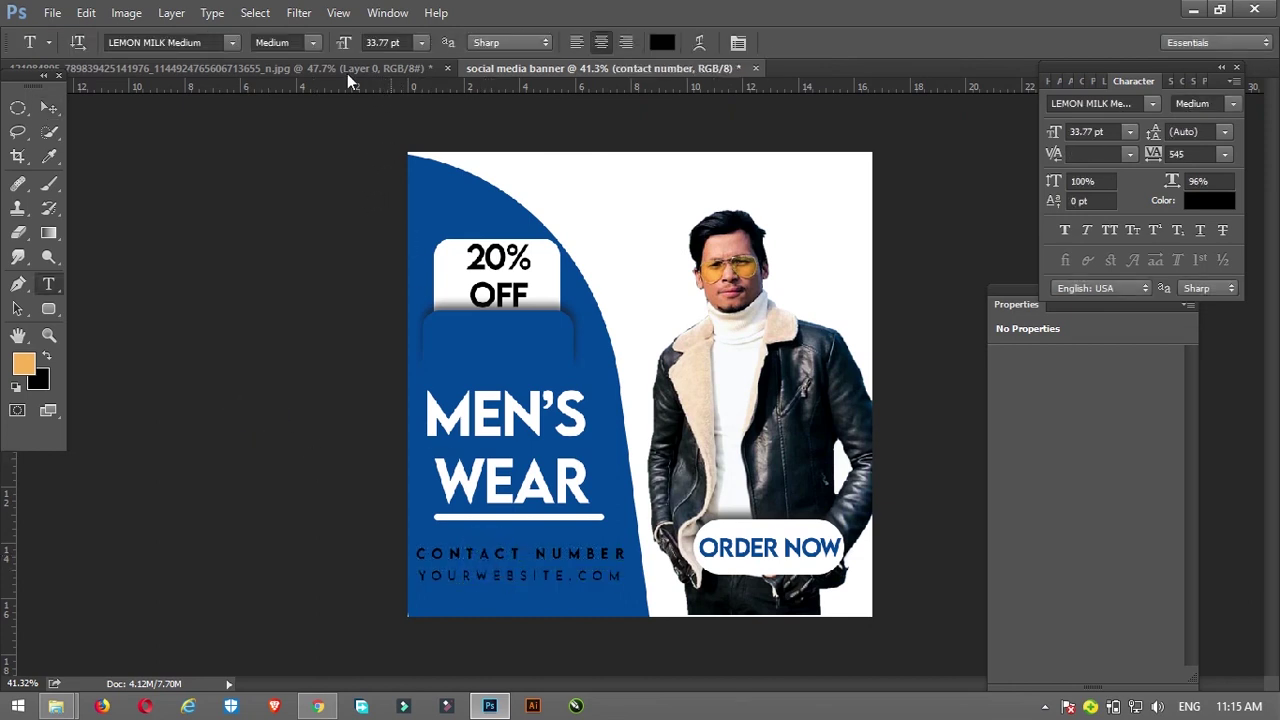
pyautogui.click(316, 44)
pyautogui.click(306, 100)
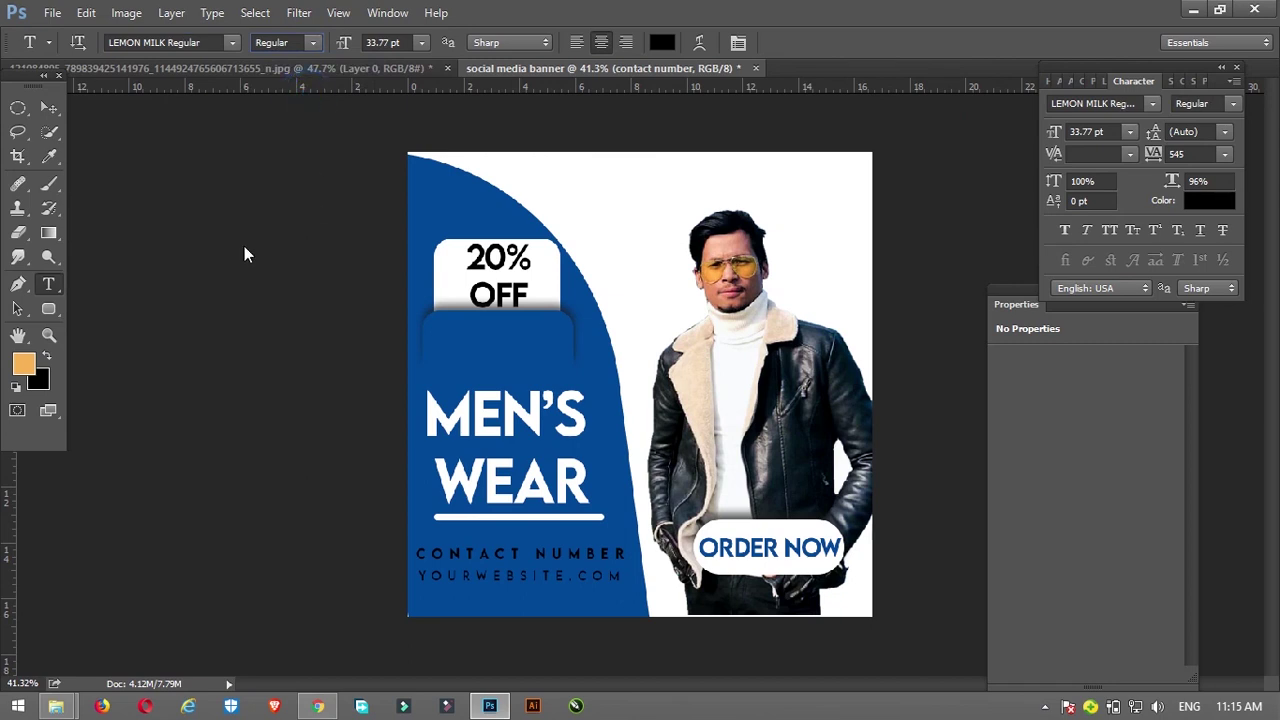
# - Select the contact and website text layers and nudge them slightly lower
pyautogui.click(49, 107)
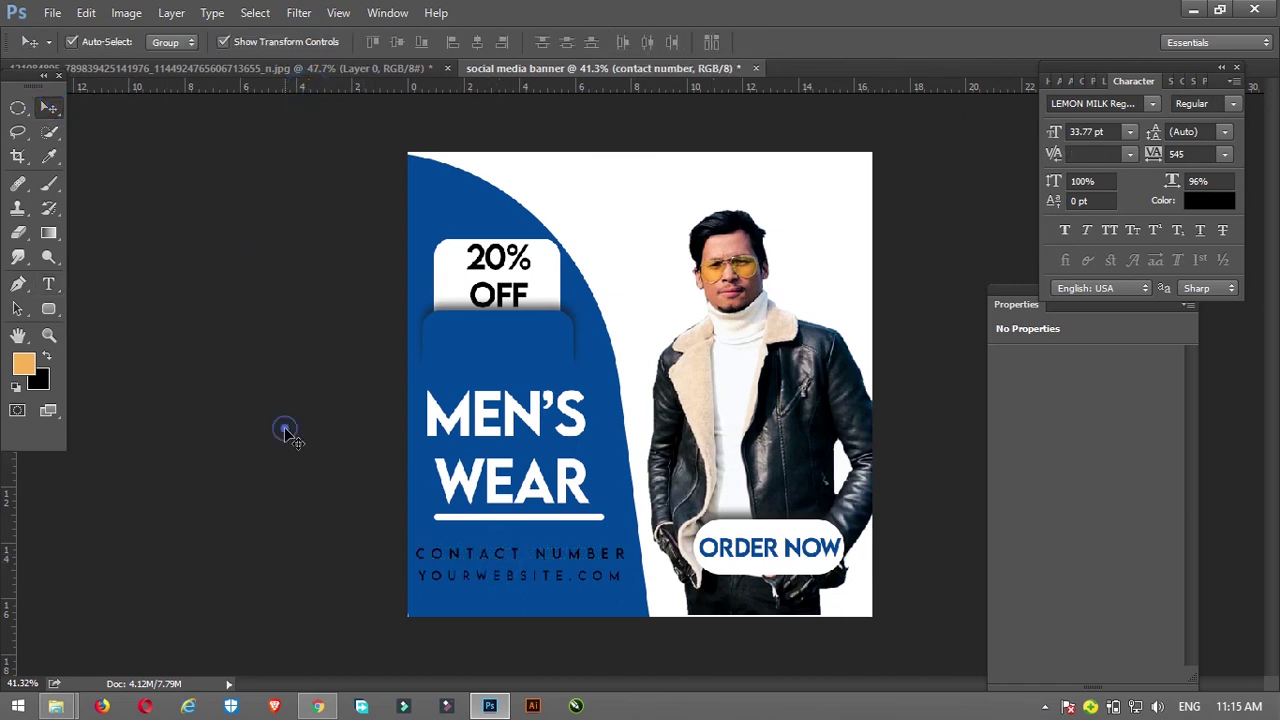
pyautogui.click(525, 587)
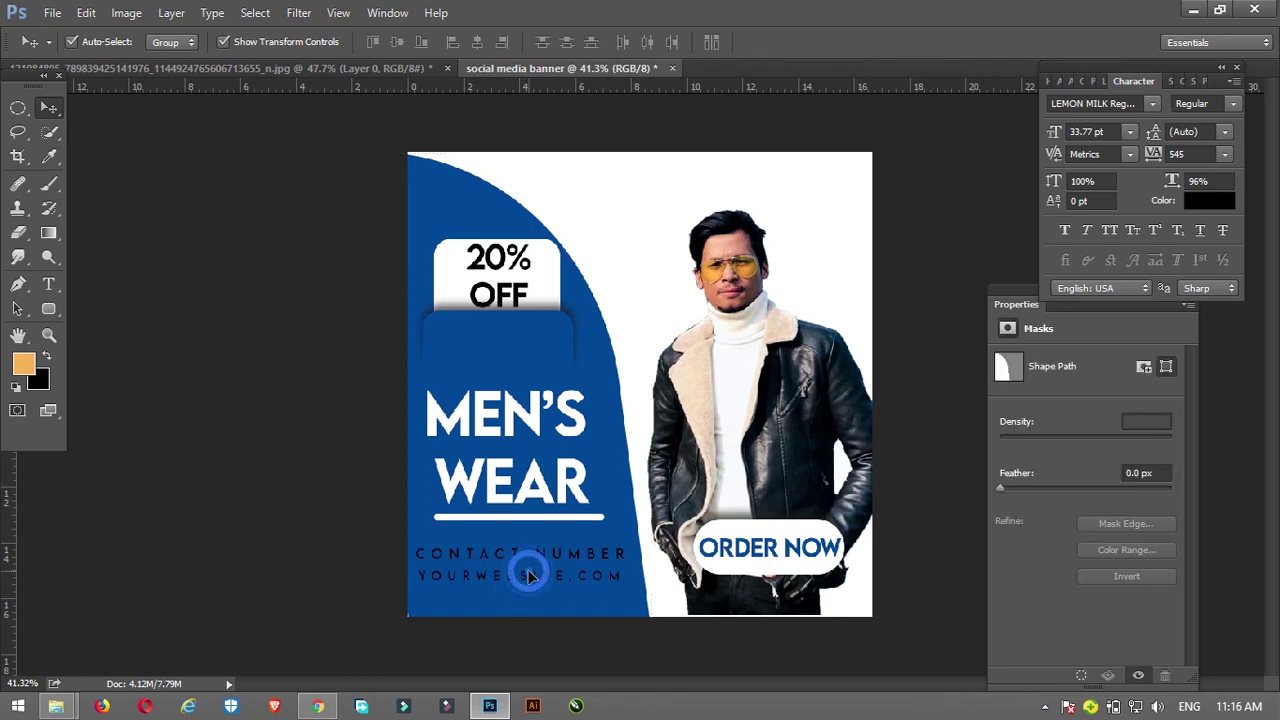
pyautogui.click(531, 581)
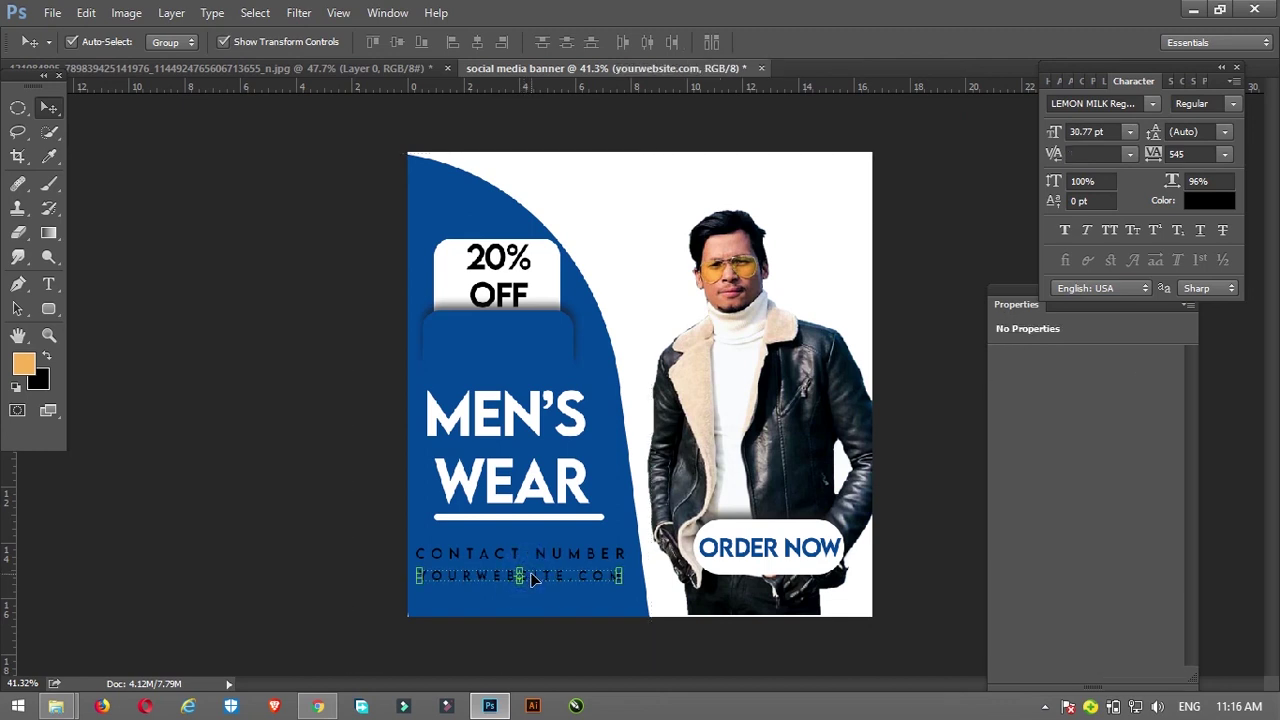
pyautogui.click(234, 421)
pyautogui.click(520, 550)
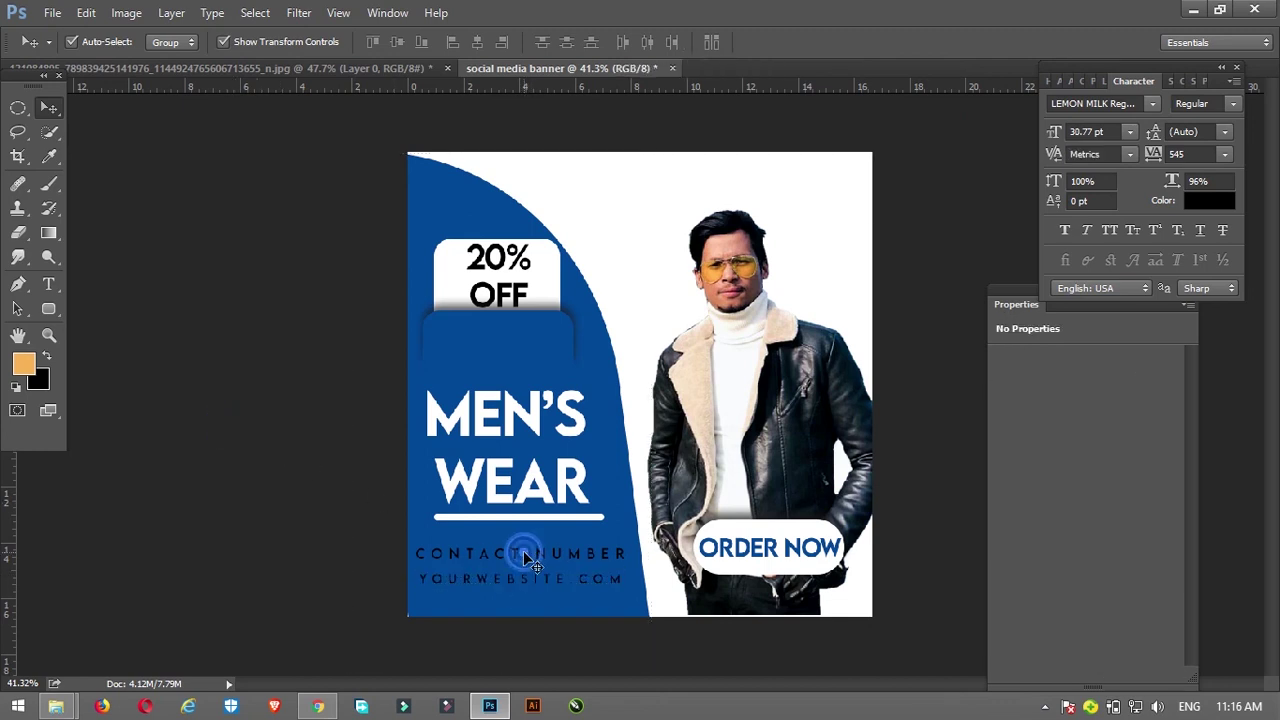
pyautogui.click(278, 447)
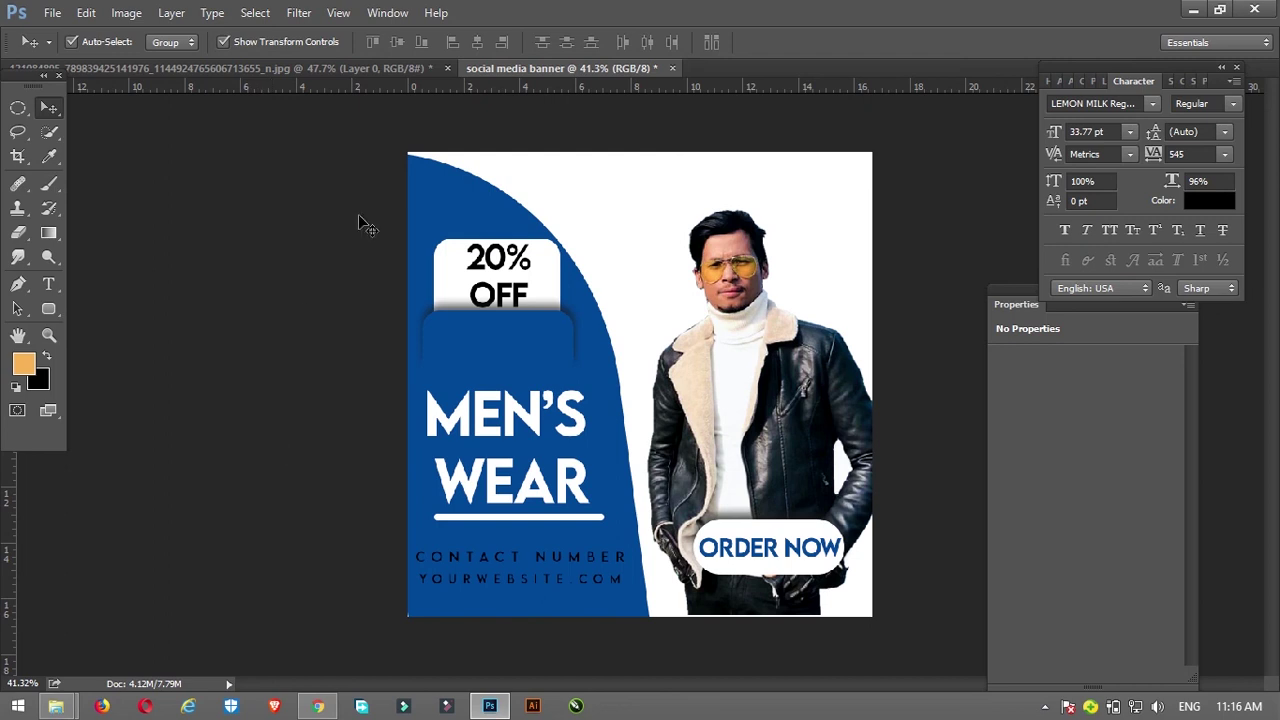
pyautogui.click(633, 175)
pyautogui.click(744, 197)
# - Add a Gradient Fill layer directly above the Background layer
pyautogui.press('F7')
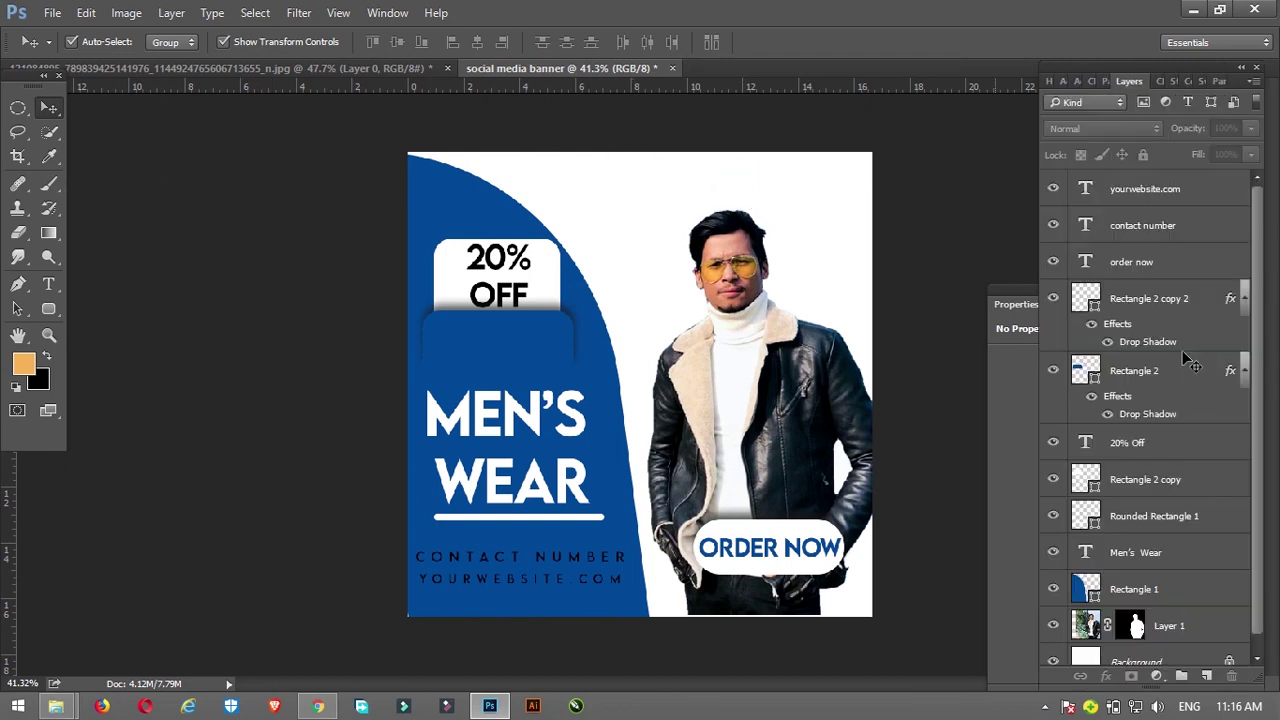
pyautogui.scroll(-1, 1262, 450)
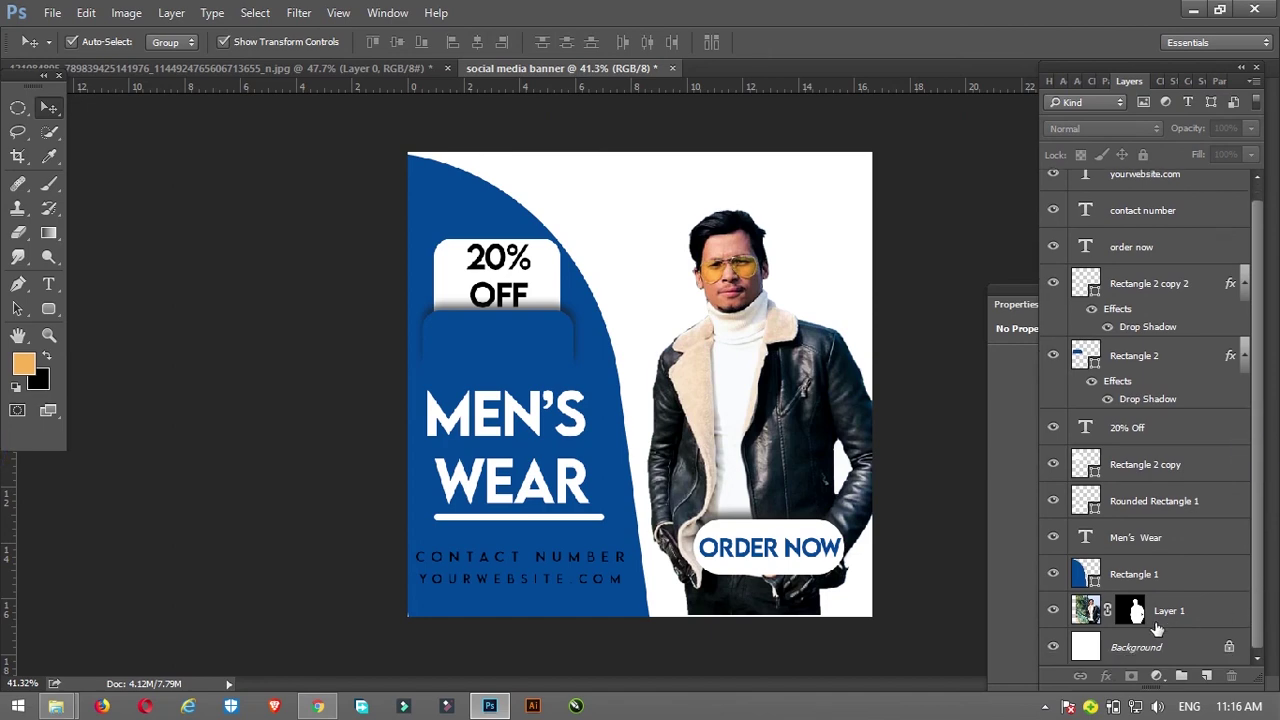
pyautogui.click(1145, 648)
pyautogui.click(1160, 677)
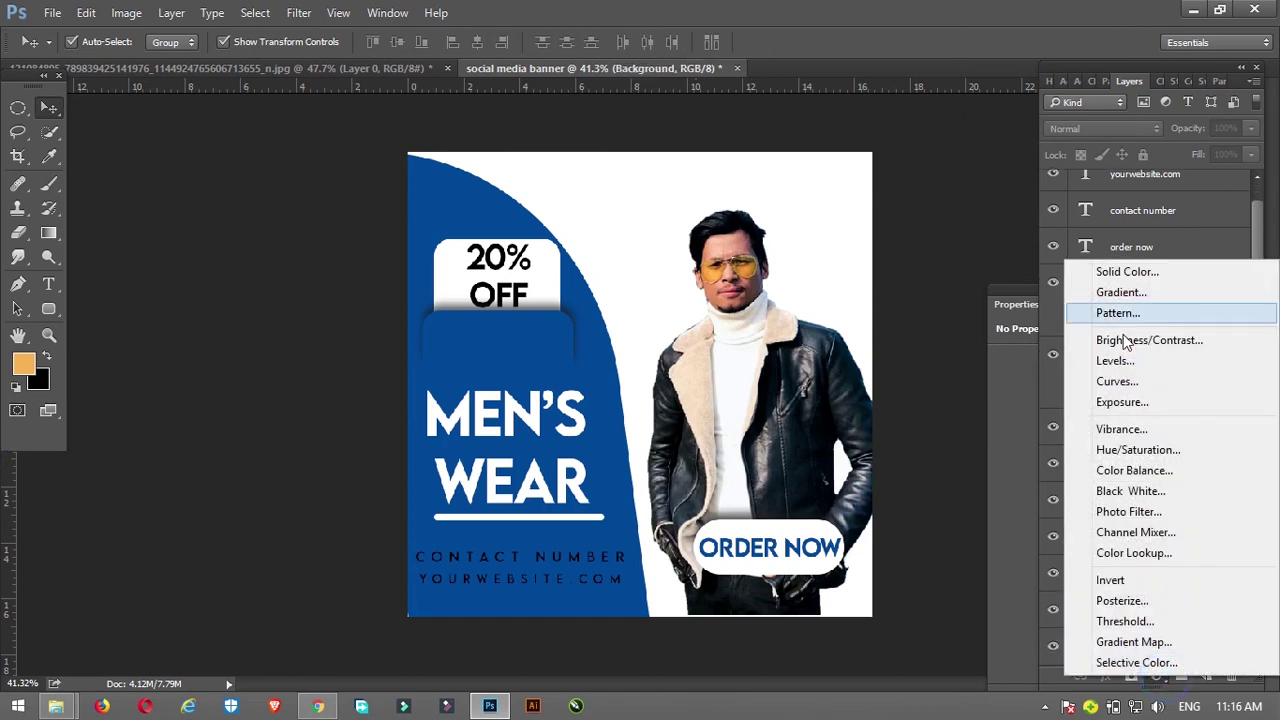
pyautogui.click(1120, 292)
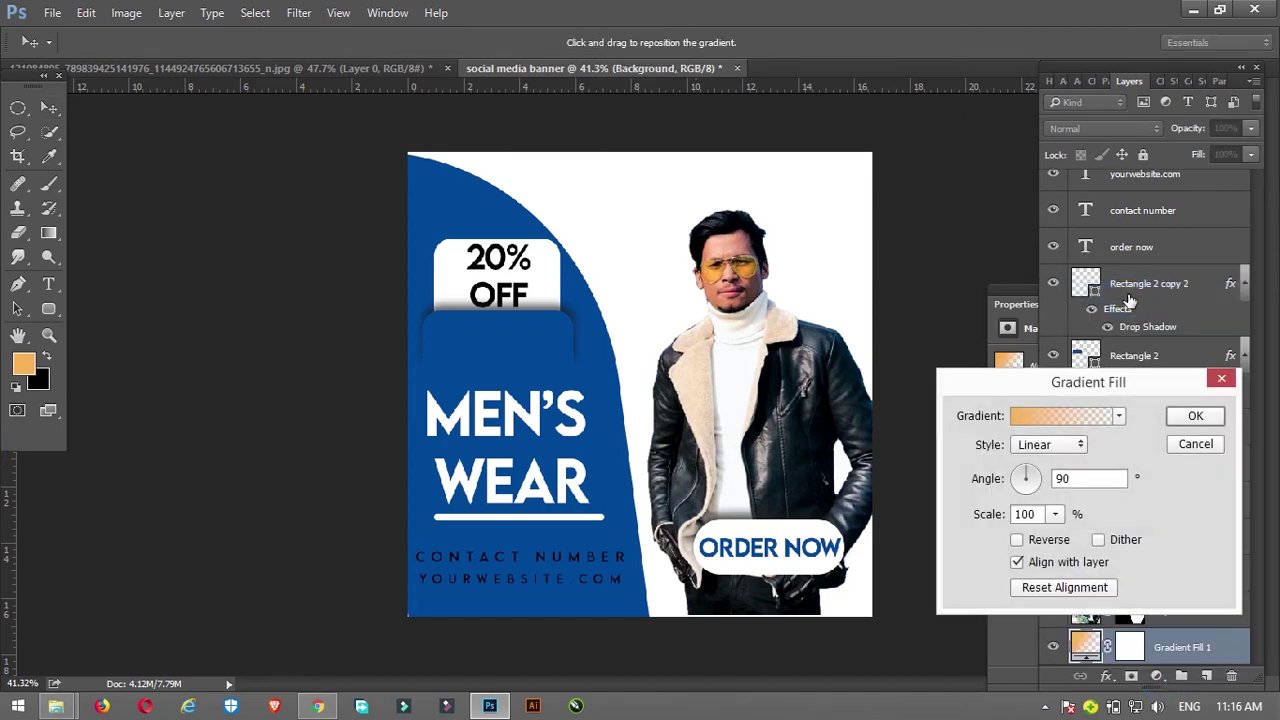
pyautogui.click(1119, 416)
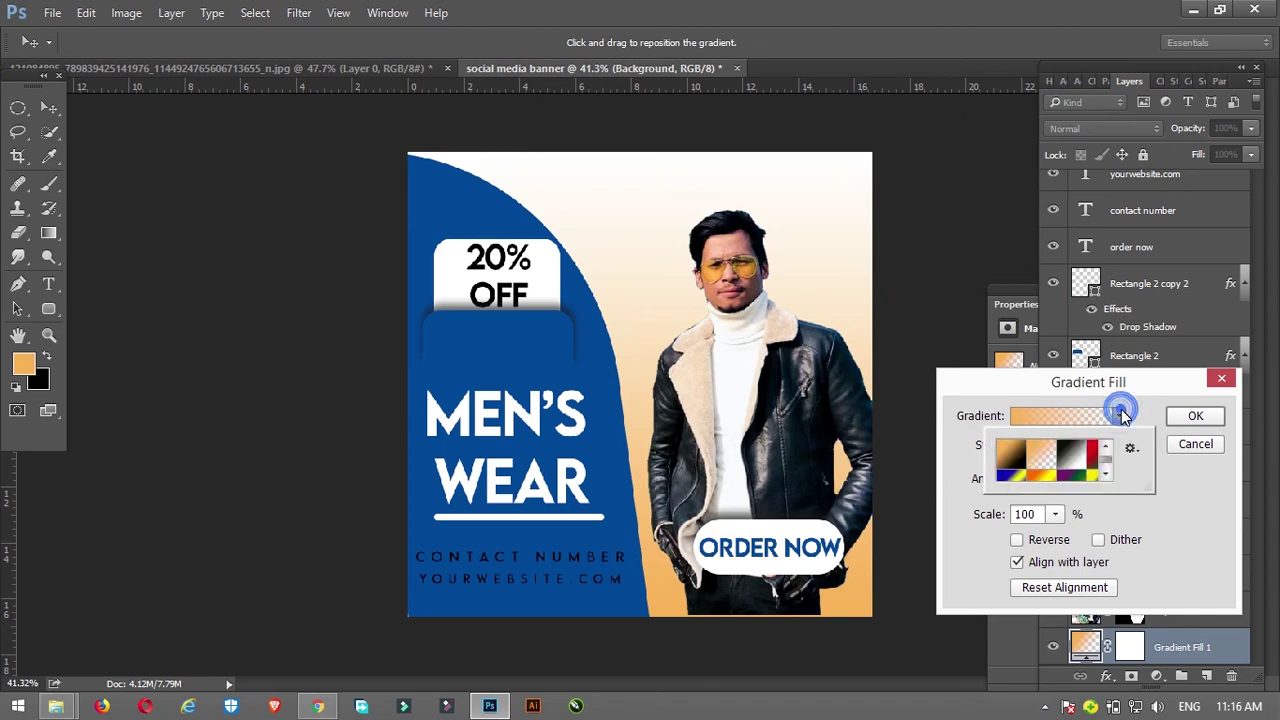
pyautogui.click(1008, 455)
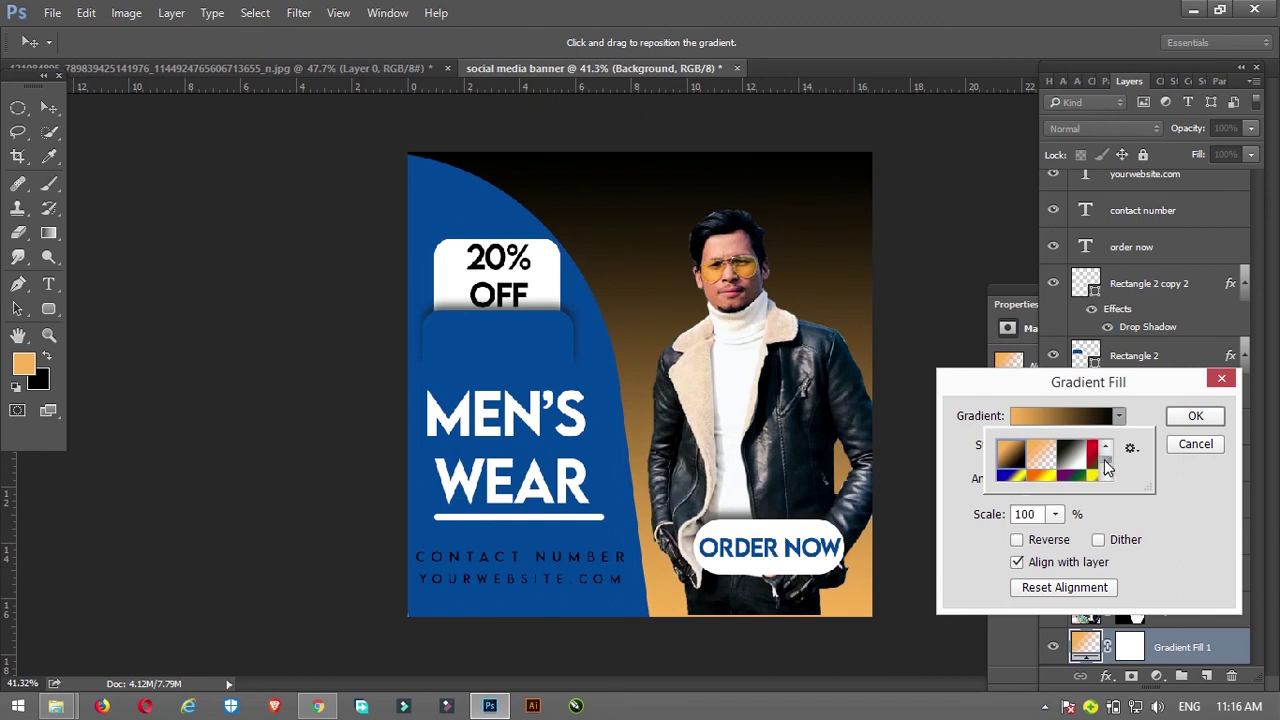
pyautogui.click(1168, 393)
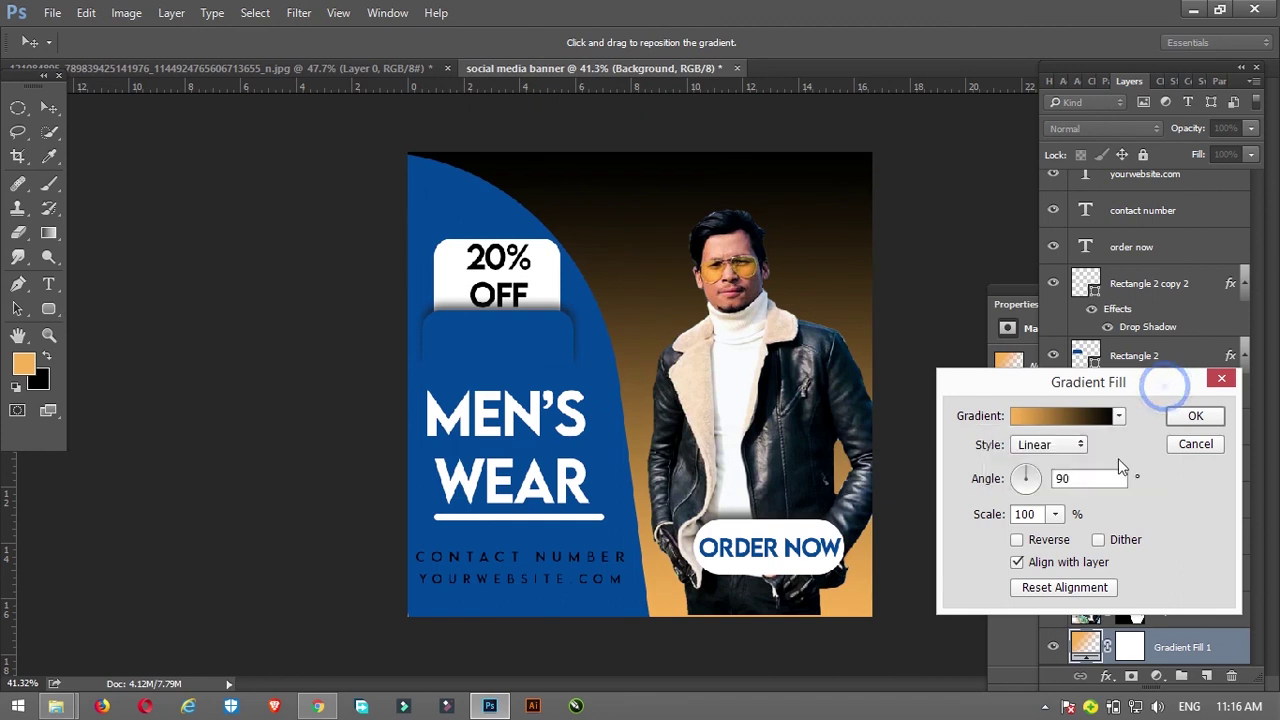
pyautogui.click(1036, 542)
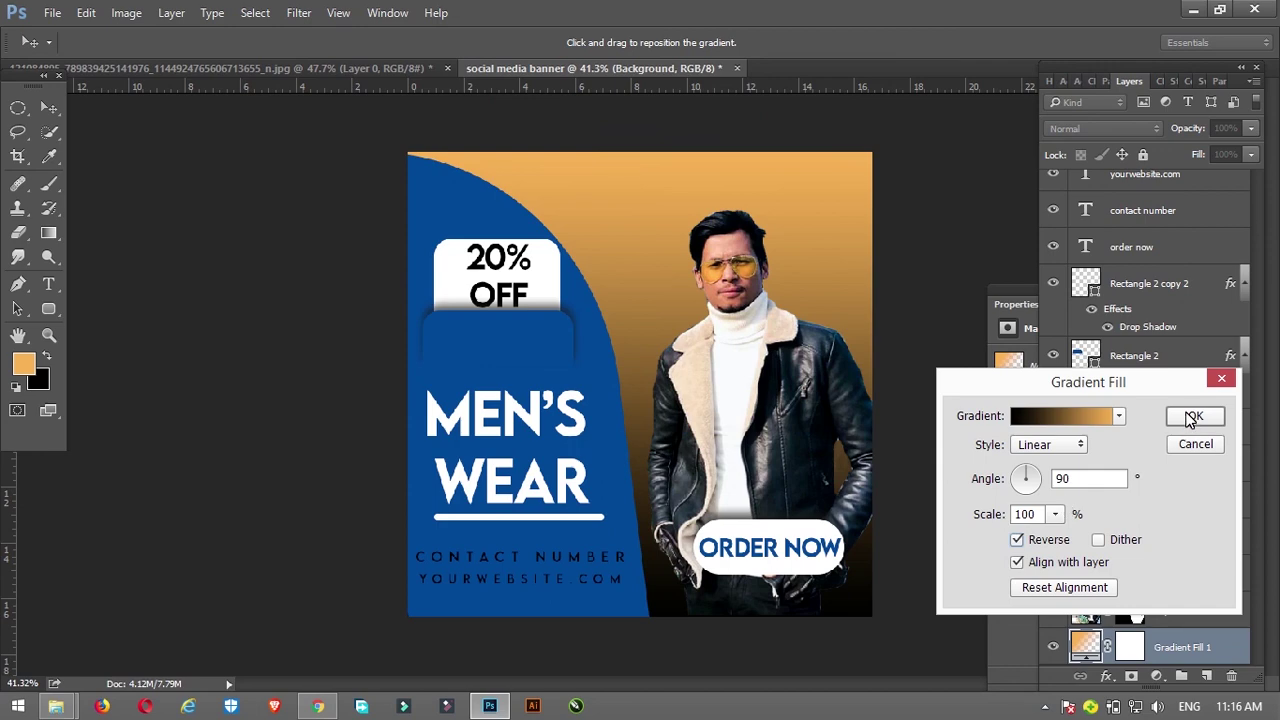
# - Set the fill to the blue-to-teal preset, unreversed so teal is on top, and apply it
pyautogui.click(1090, 415)
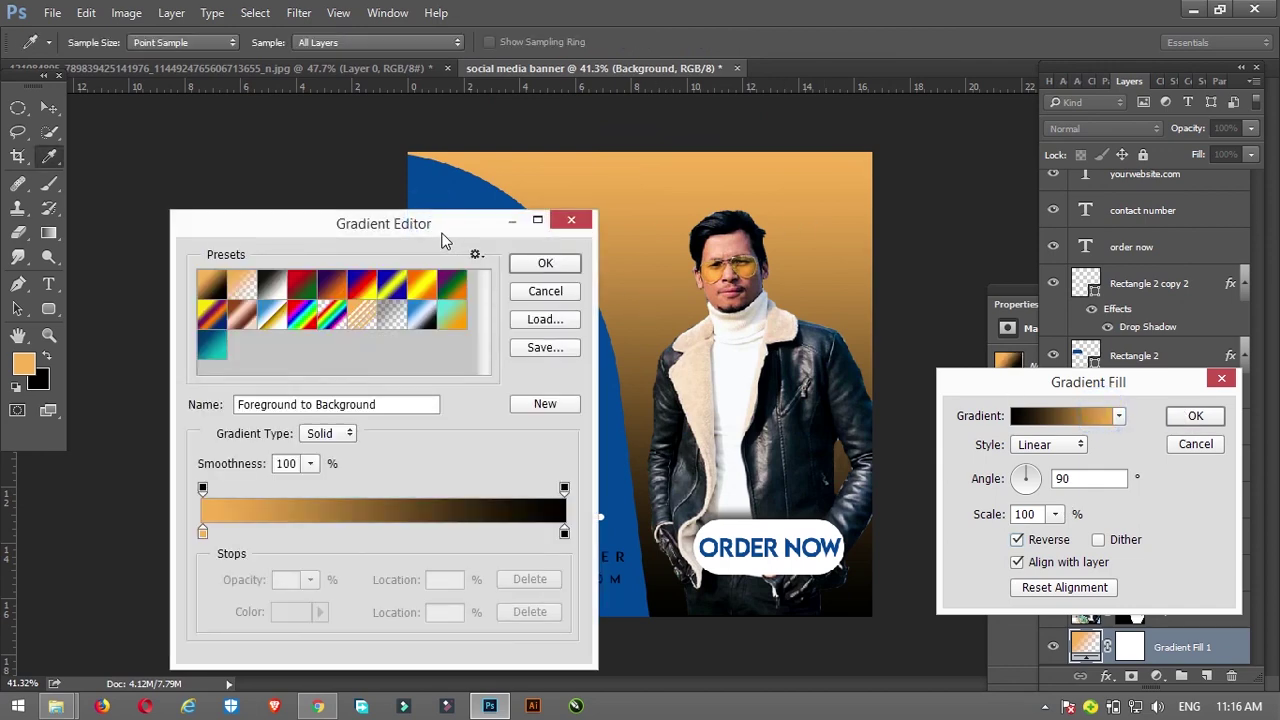
pyautogui.moveTo(445, 238); pyautogui.dragTo(1146, 233)
pyautogui.click(908, 348)
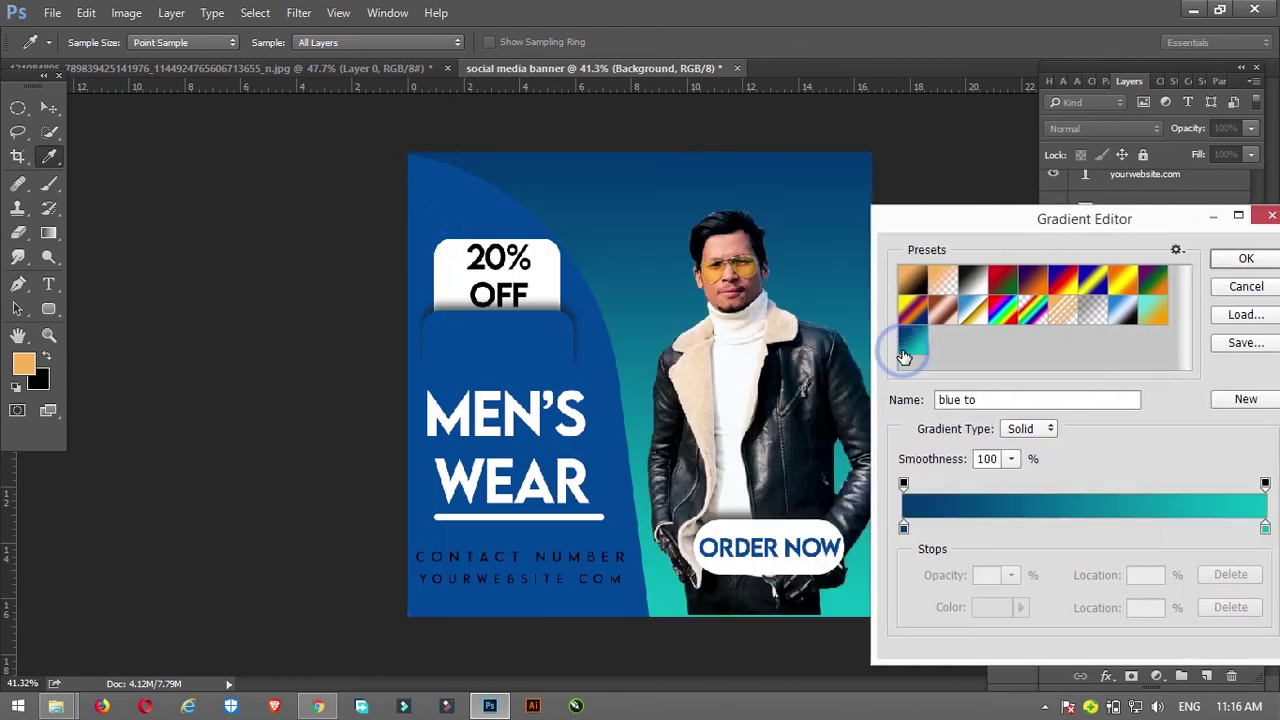
pyautogui.click(1229, 259)
pyautogui.click(1017, 540)
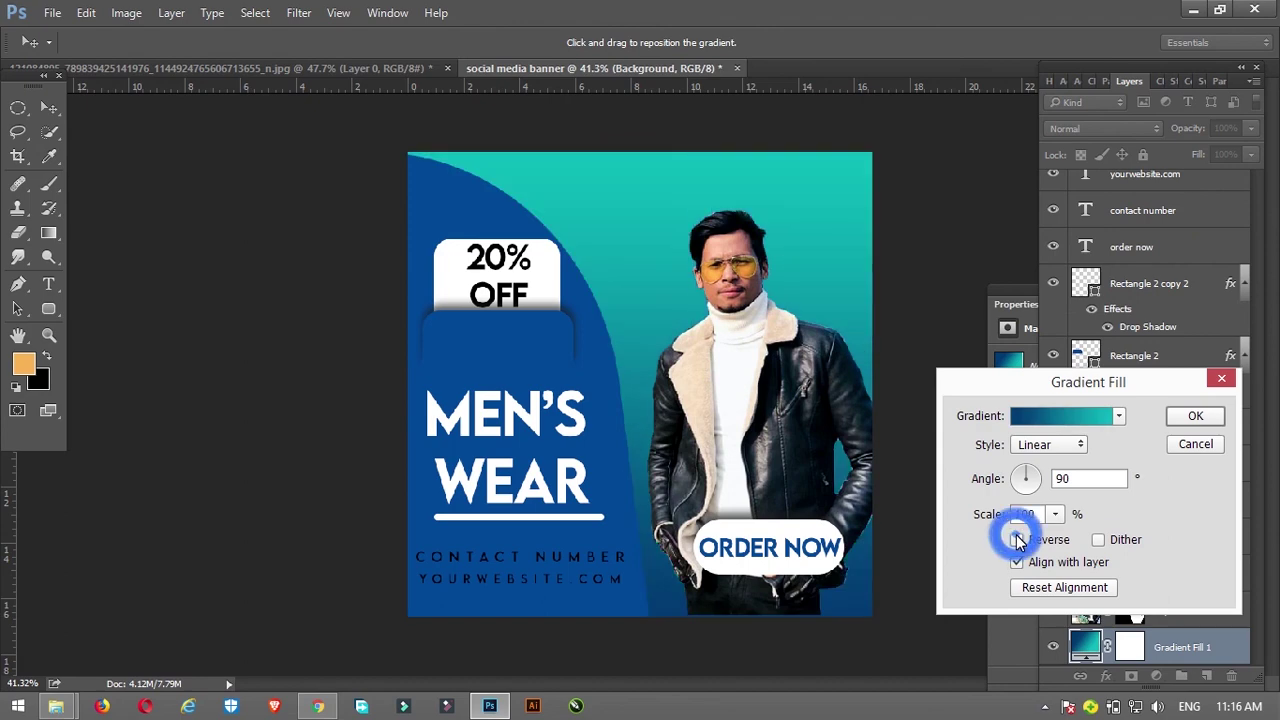
pyautogui.click(1192, 416)
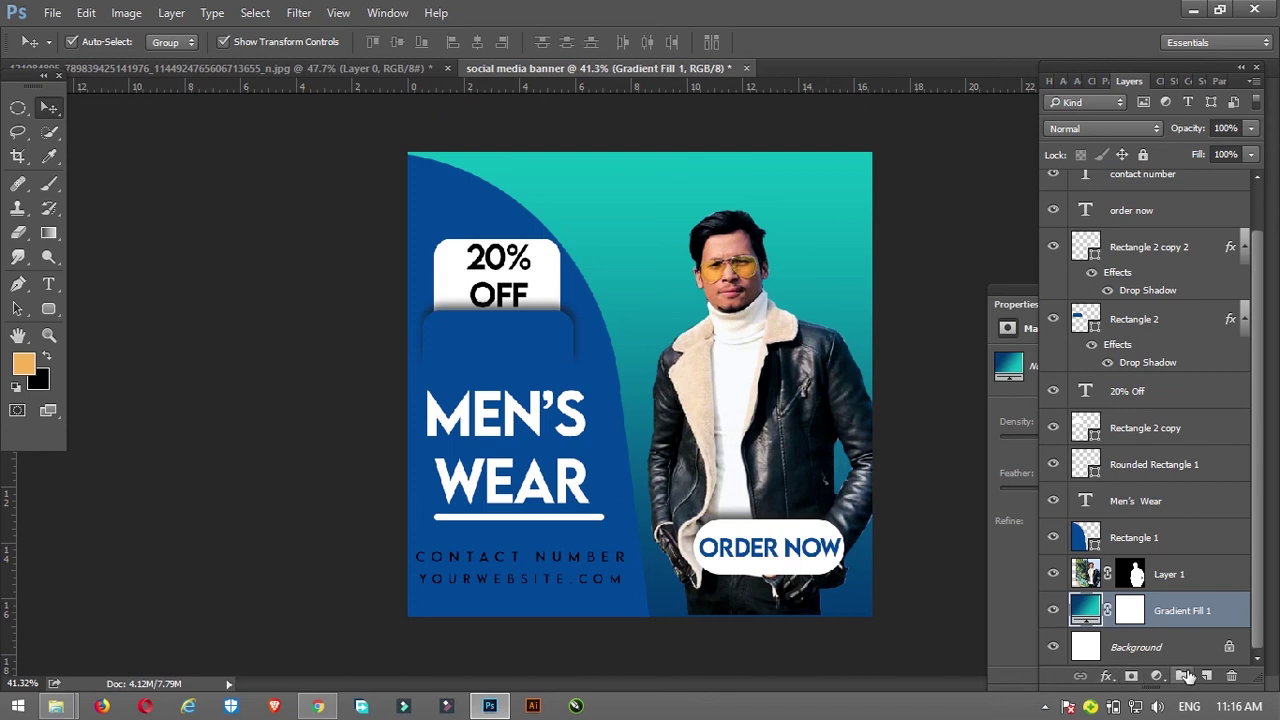
# - Create Layer 2 above Layer 1 and draw a dark blue gradient from the bottom up to the jacket
pyautogui.click(47, 235)
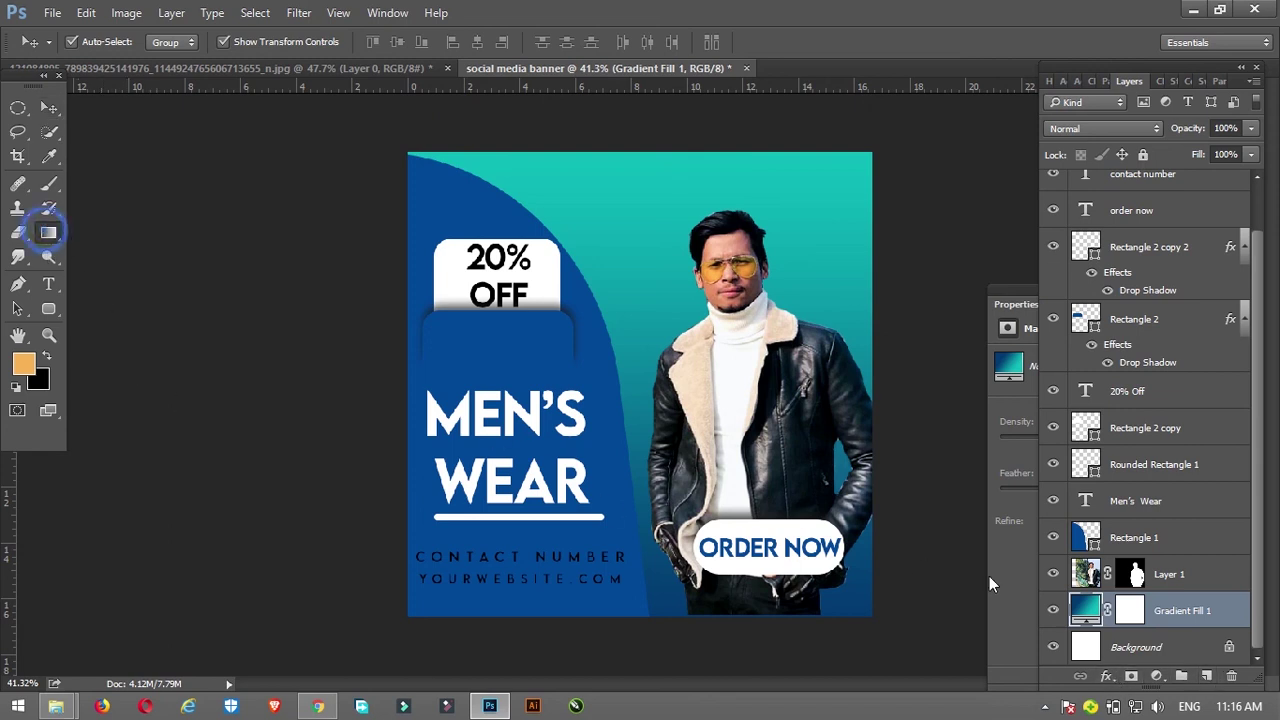
pyautogui.click(1207, 678)
pyautogui.moveTo(1166, 578); pyautogui.dragTo(1171, 531)
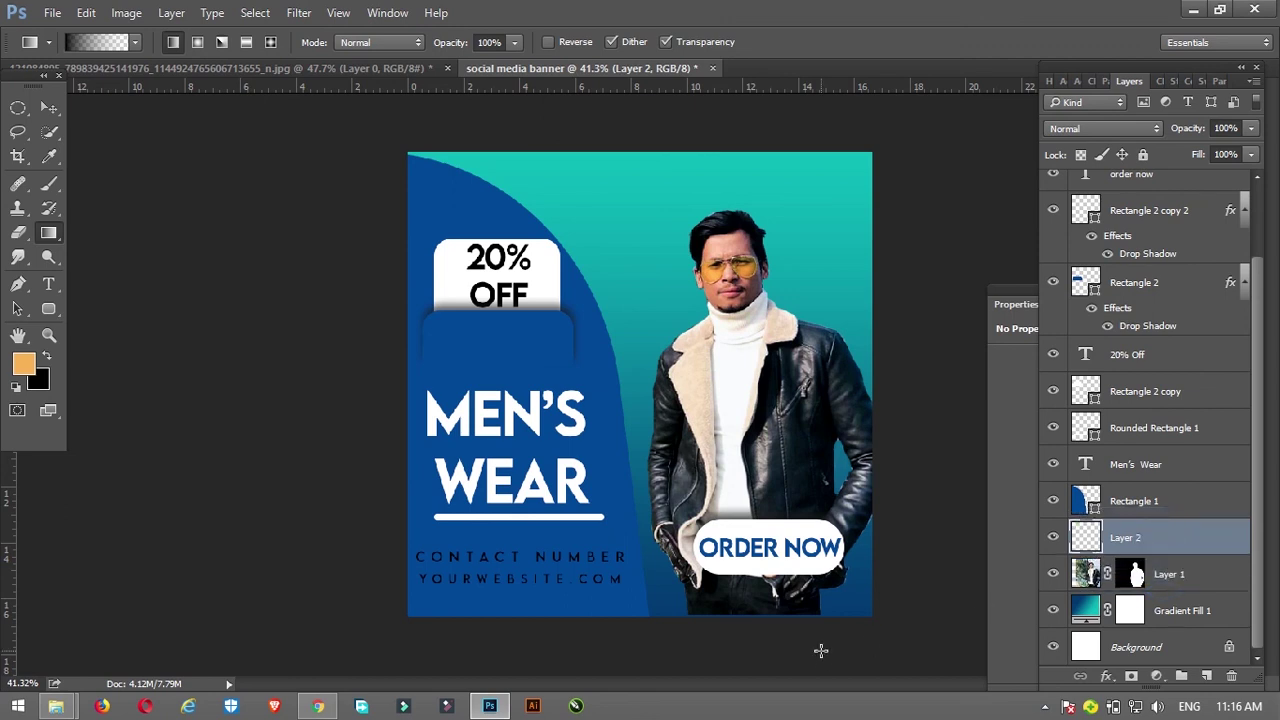
pyautogui.moveTo(757, 642); pyautogui.dragTo(757, 445)
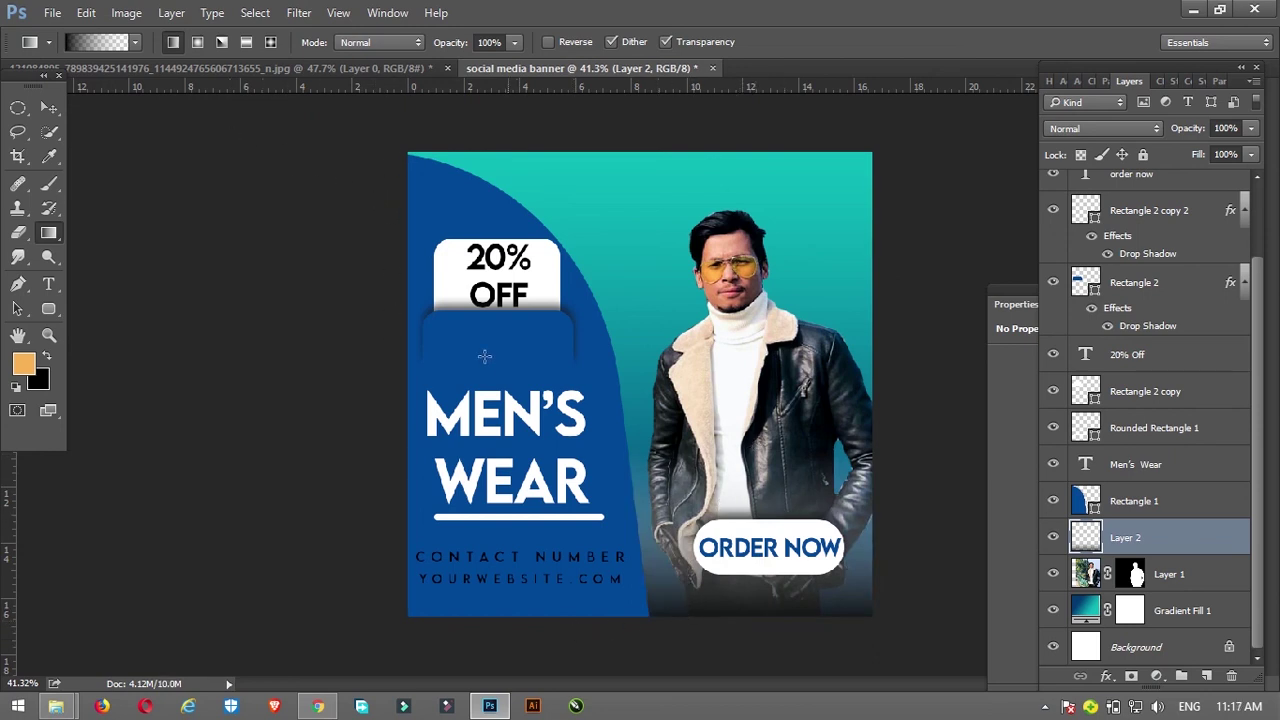
pyautogui.click(49, 108)
pyautogui.click(143, 143)
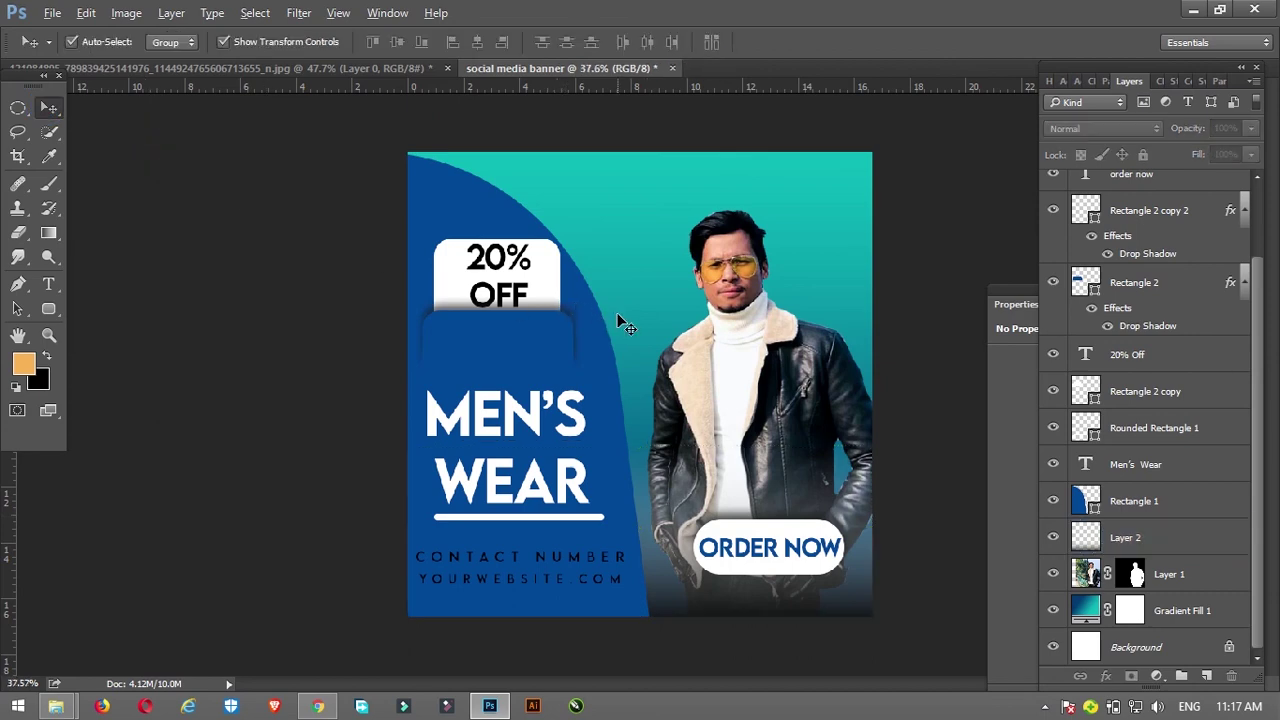
pyautogui.scroll(-2, 620, 322)
pyautogui.scroll(-1, 620, 322)
pyautogui.scroll(1, 620, 322)
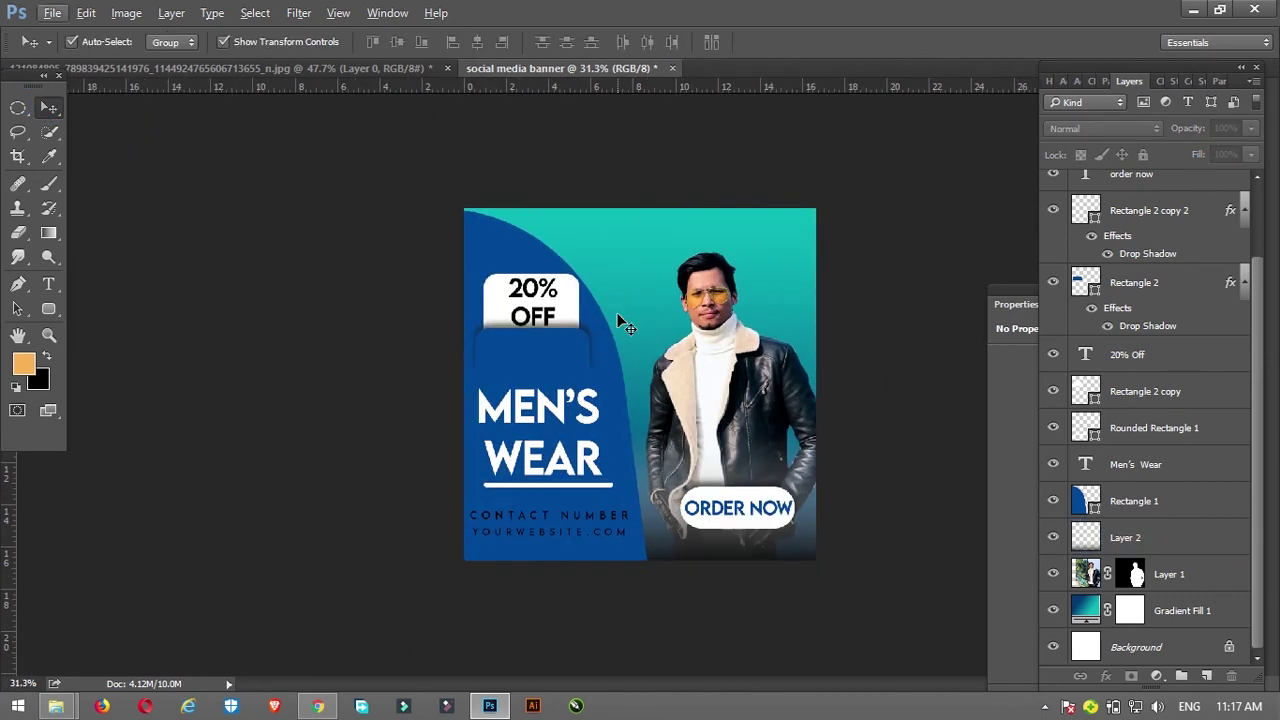